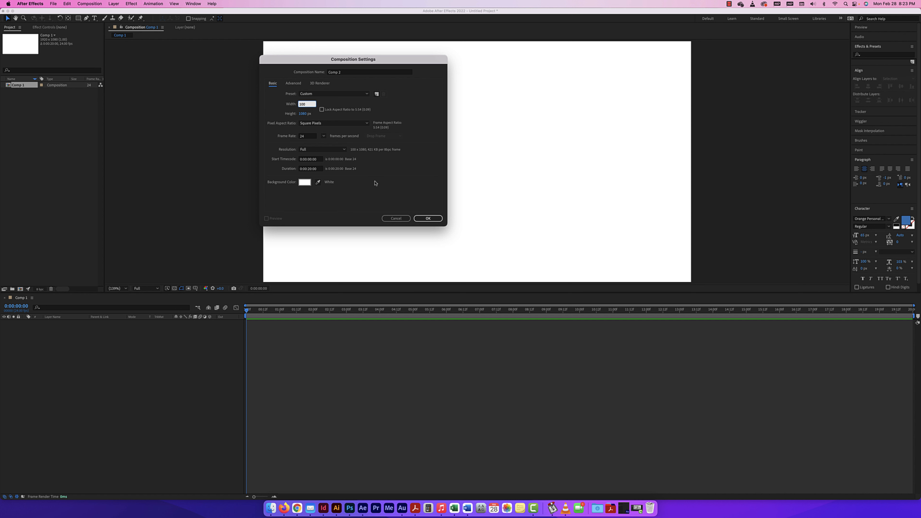
Step: Create a new composition 100 px wide and 100 px high with a duration of 5 seconds
key("Tab")
type("100")
left_click(310, 169)
left_click(427, 219)
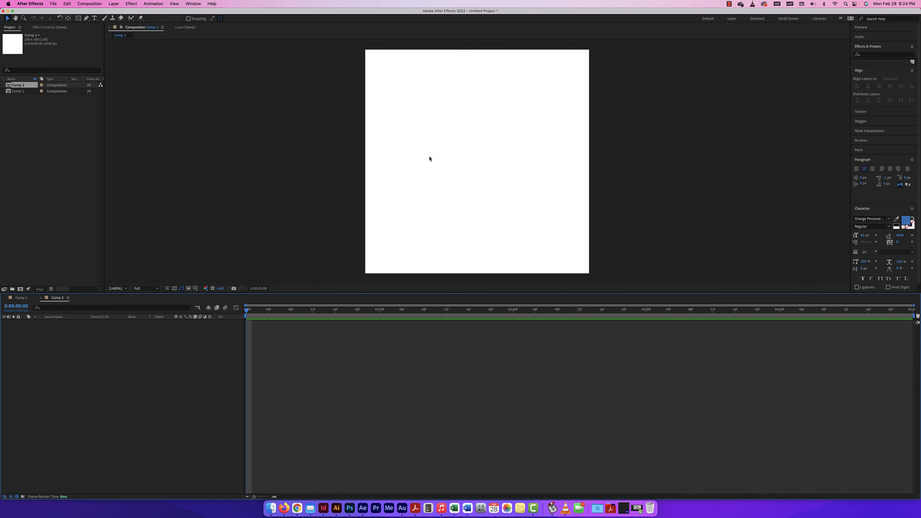
Step: Add a black solid layer the size of the composition
scroll(428, 159, "down", 5)
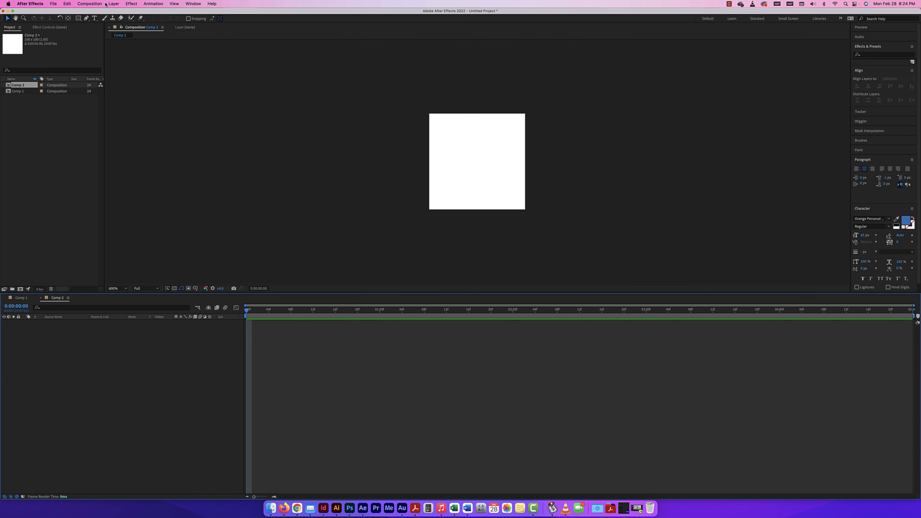
left_click(95, 4)
mouse_move(113, 4)
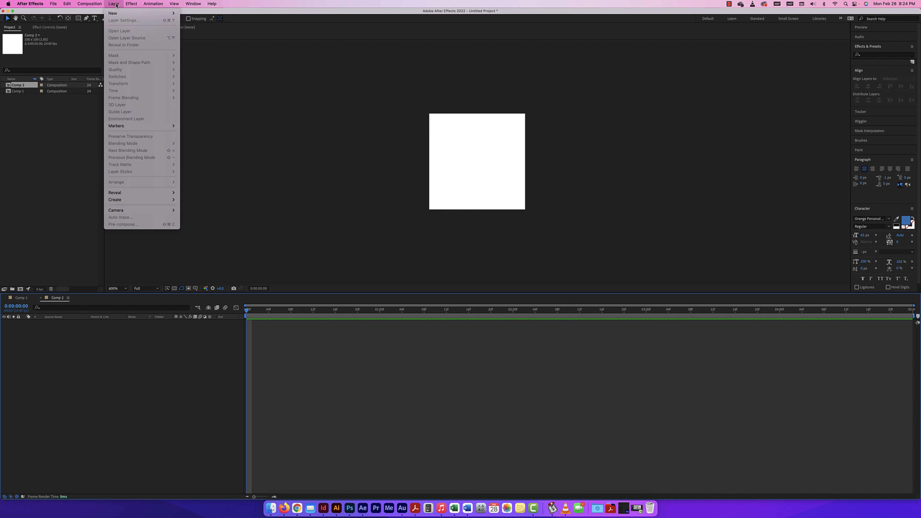
mouse_move(153, 13)
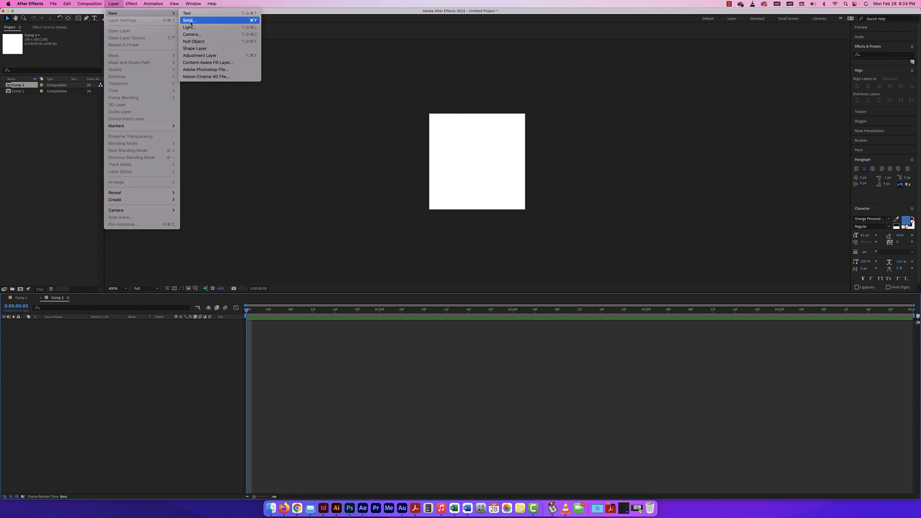
left_click(190, 21)
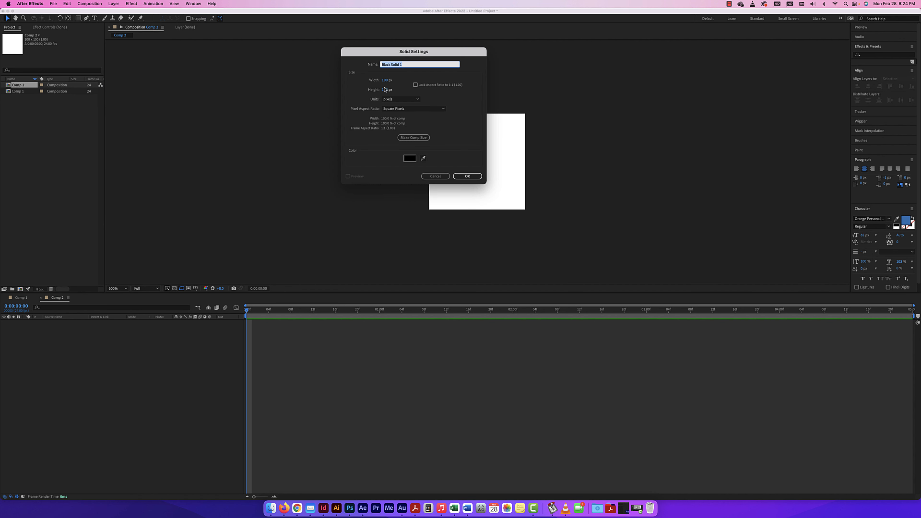
left_click(468, 176)
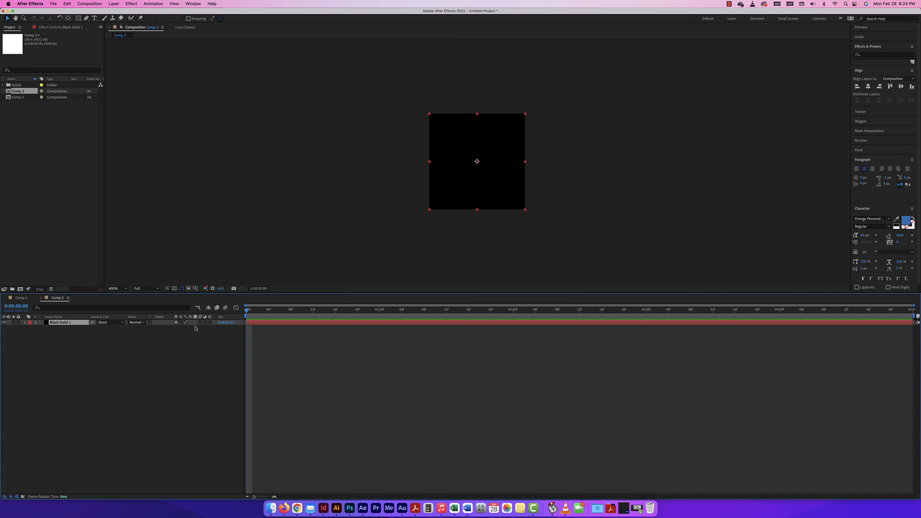
Step: Draw a small circle on a new shape layer near the top of the black square
left_click(192, 367)
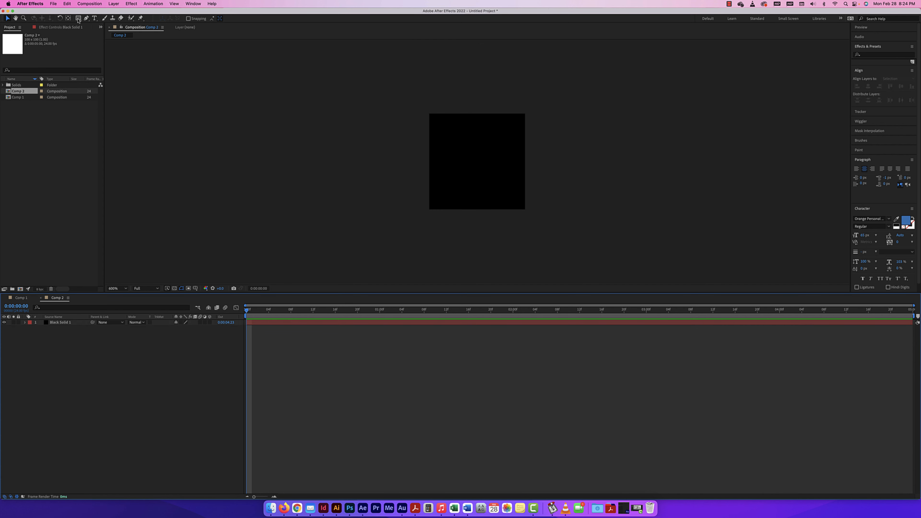
mouse_move(78, 19)
left_mouse_down()
mouse_move(115, 20)
mouse_move(108, 34)
left_mouse_up()
mouse_move(459, 131)
left_mouse_down()
mouse_move(471, 144)
mouse_move(478, 127)
left_mouse_up()
left_click(7, 18)
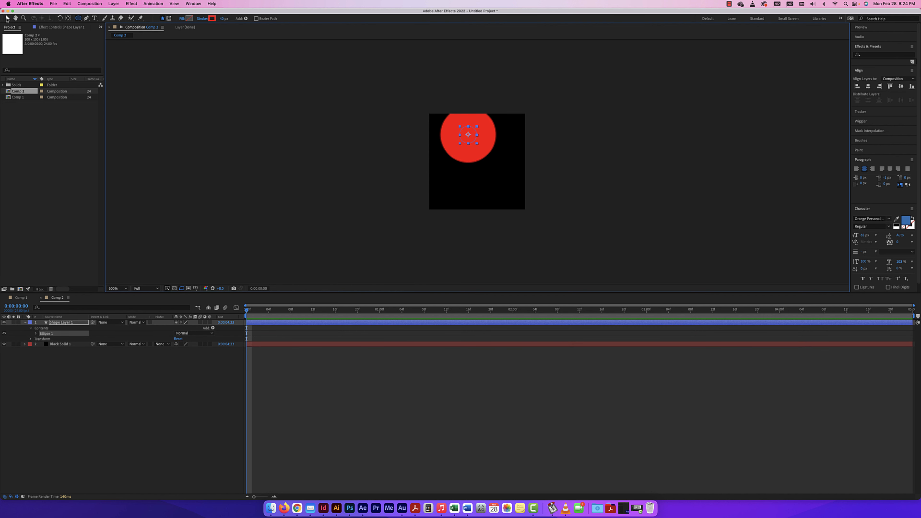
Step: Remove the circle's stroke by setting it to None
left_click(264, 18)
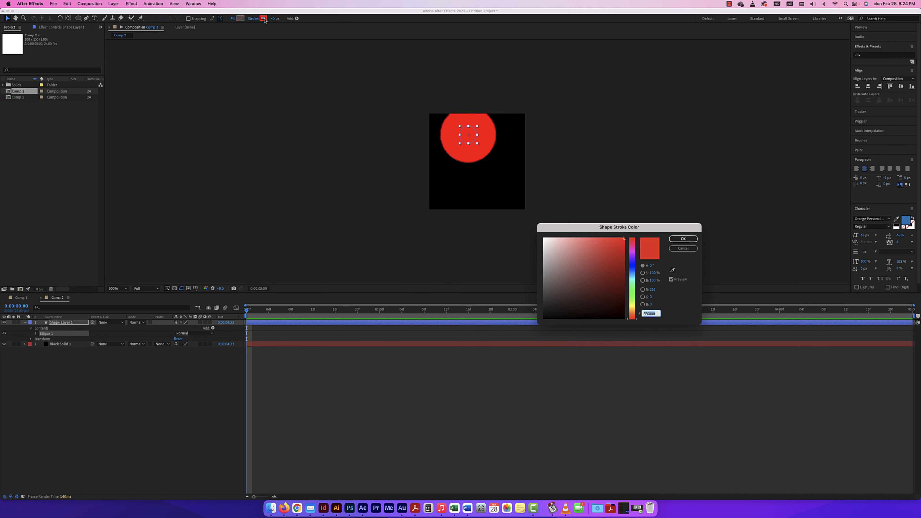
left_click(684, 250)
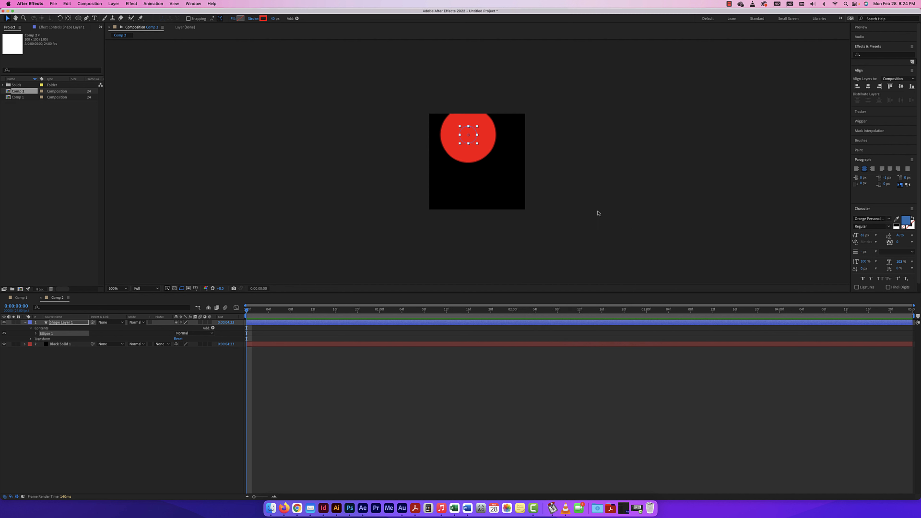
left_click(253, 19)
left_click(224, 57)
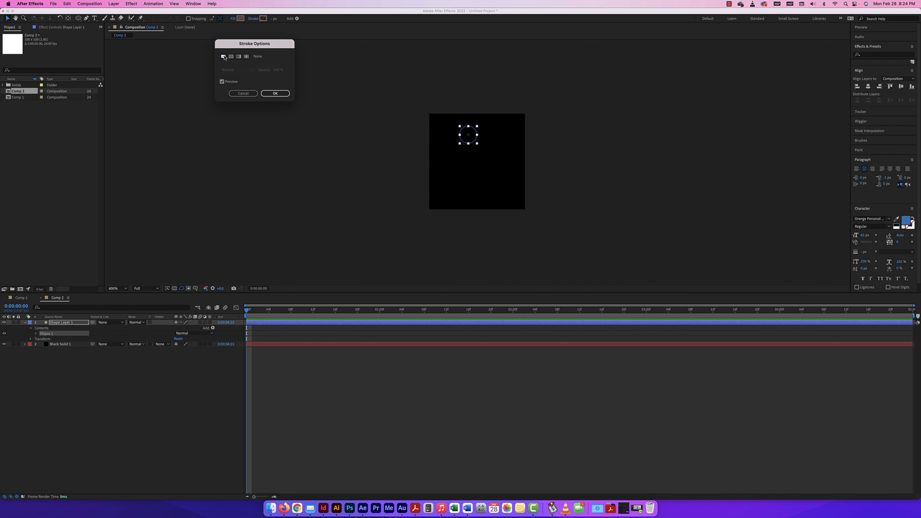
left_click(275, 93)
Step: Fill the circle with white (FFFFFF) and place it enlarged in the upper-right corner of the composition
left_click(240, 19)
type("FFFFFF")
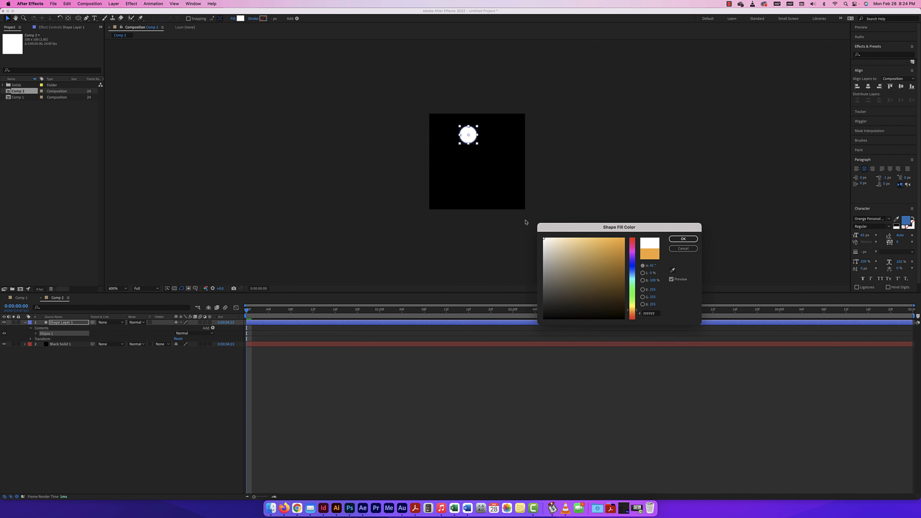
left_click(682, 239)
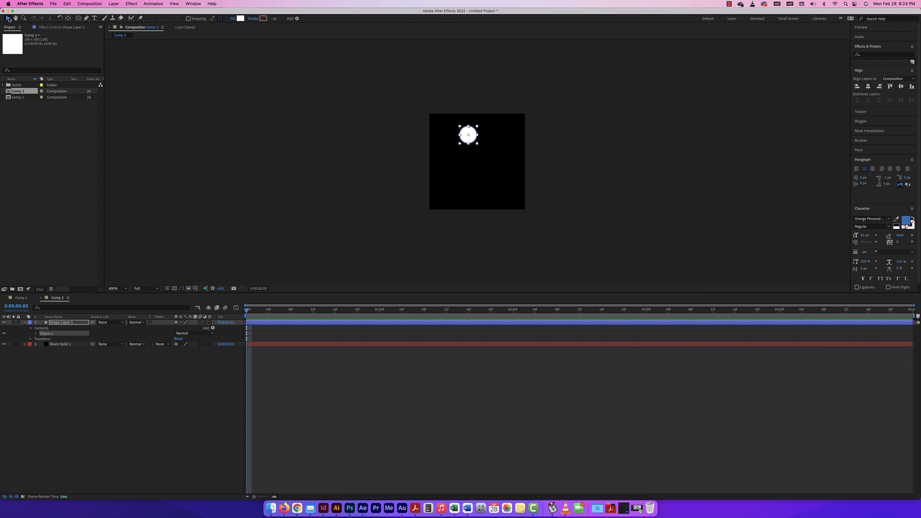
left_click_drag(471, 140, 502, 145)
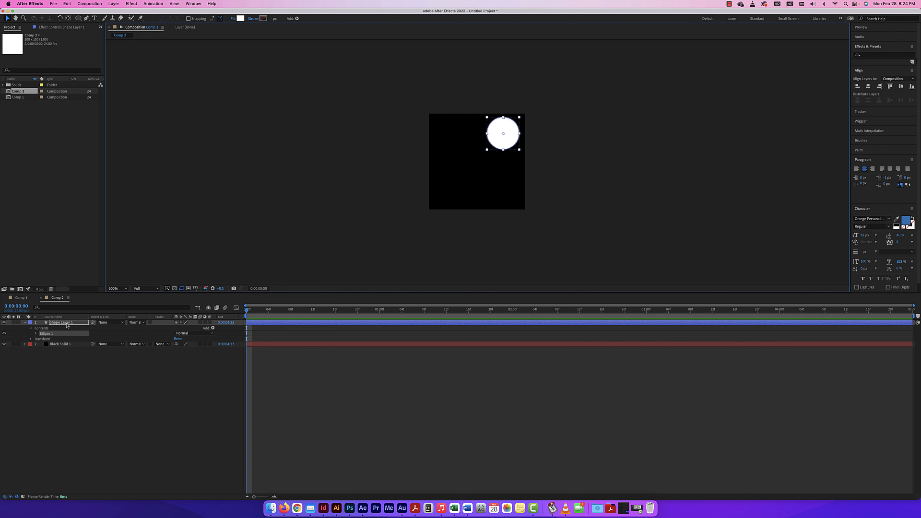
Step: Duplicate the circle within the shape layer and place the copy in the upper-left corner of the composition
left_click(51, 334)
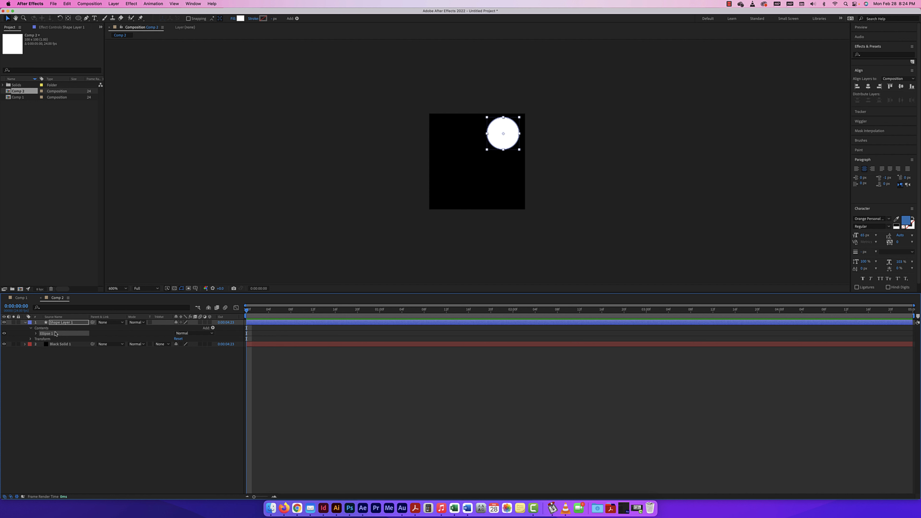
key("super+d")
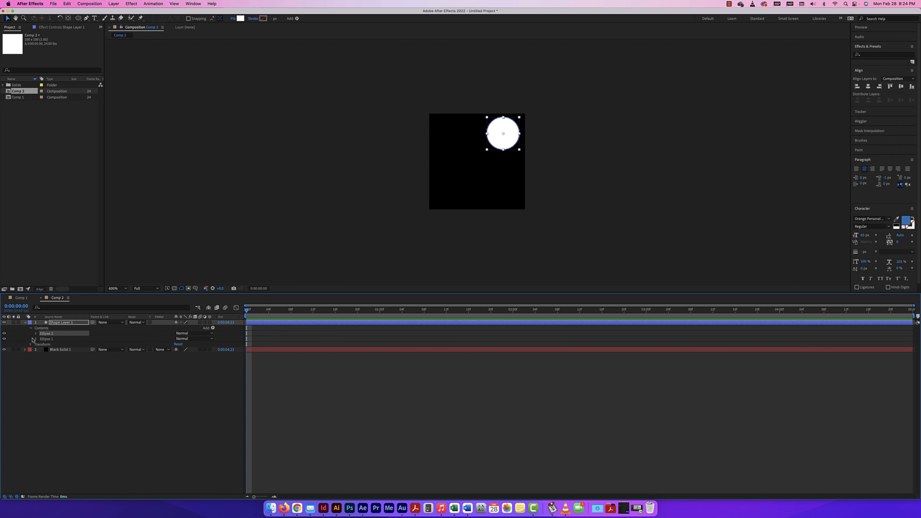
left_click(503, 135)
left_click_drag(503, 135, 457, 135)
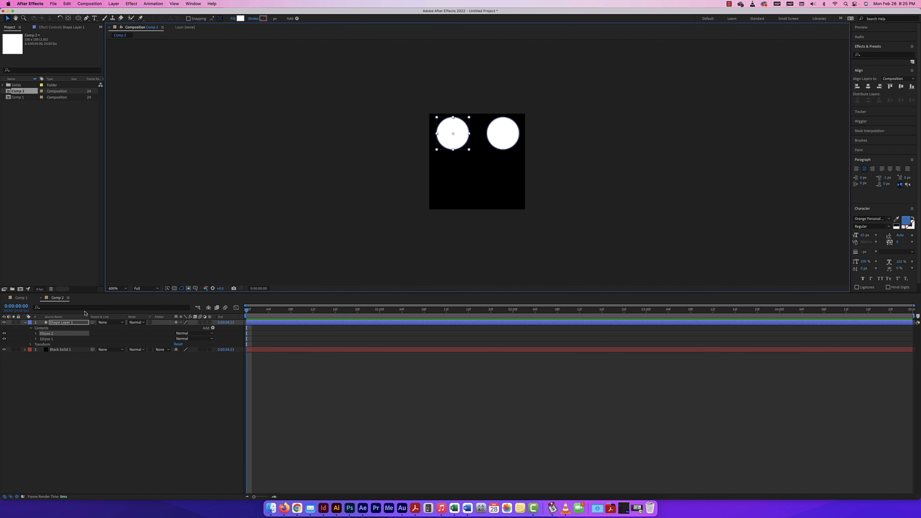
Step: Duplicate both circles together and move the copies straight down into the lower half of the square
left_click(55, 340, "shift")
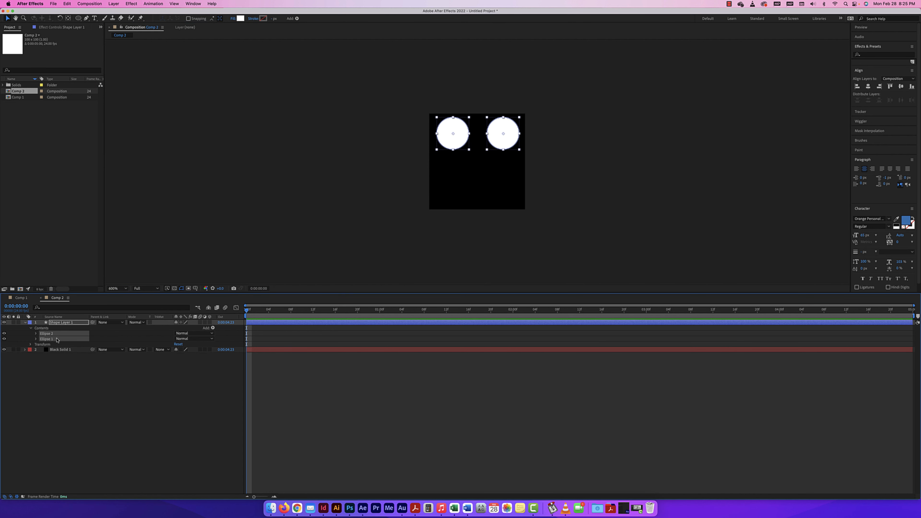
key("super+d")
left_click(507, 149)
left_click_drag(507, 148, 506, 193)
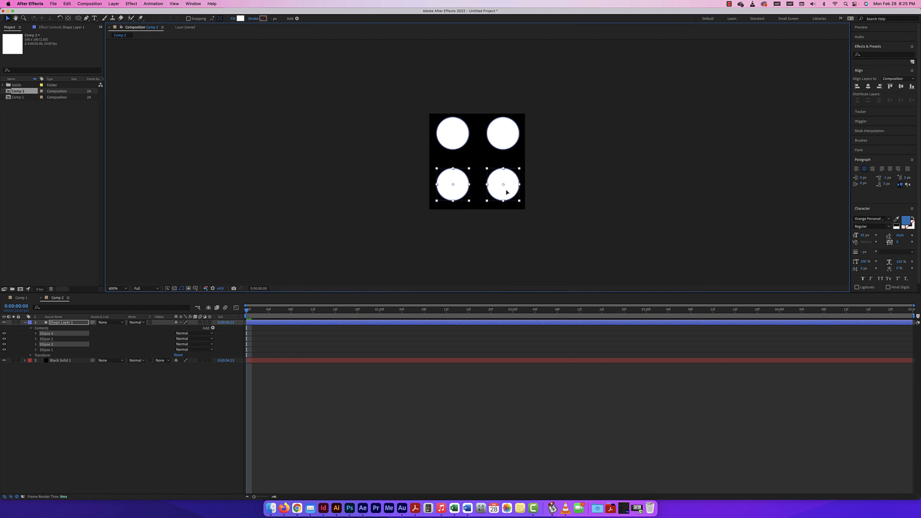
Step: Nudge the two upper circles slightly down to even out the spacing of the four circles
left_click(507, 145)
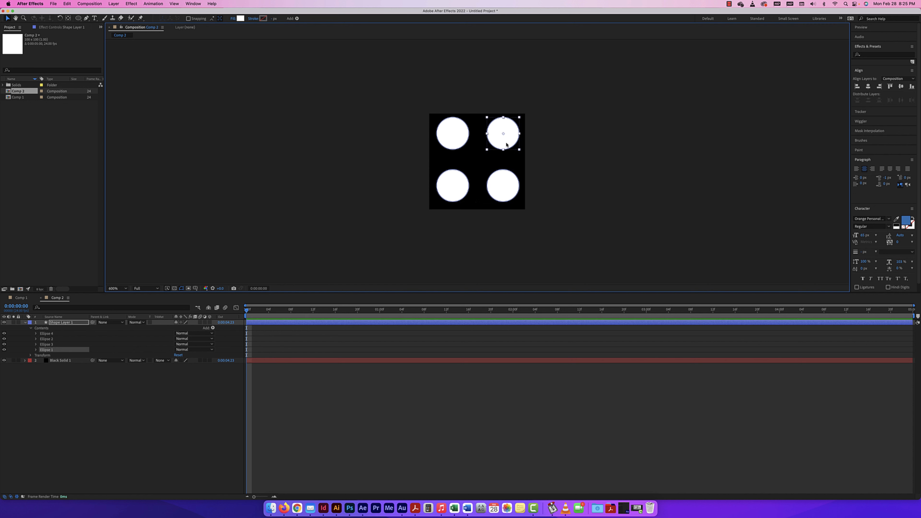
left_click(457, 139, "shift")
key("Down")
key("Down")
key("Down")
key("Down")
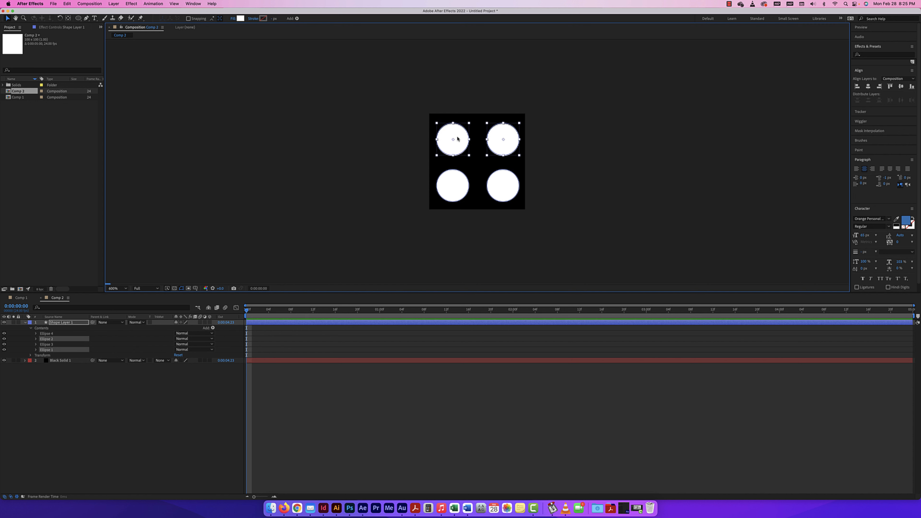
key("Up")
key("Up")
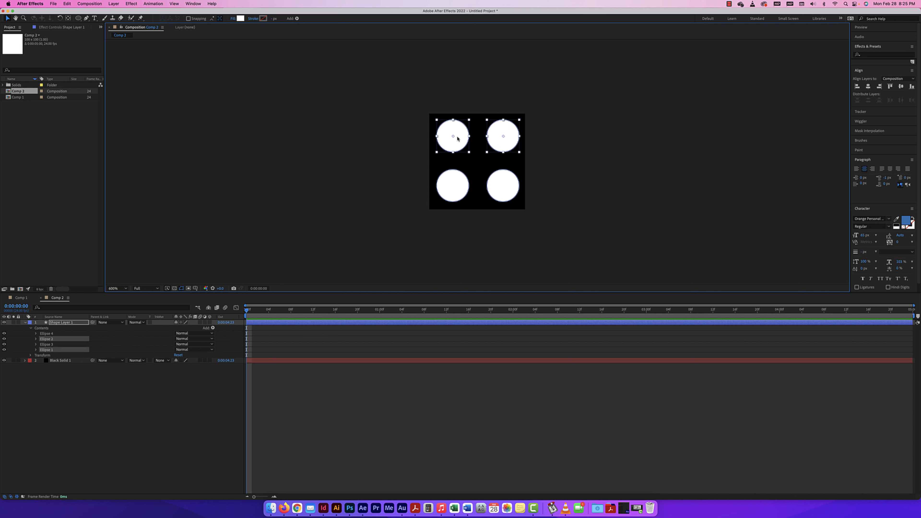
left_click(574, 197)
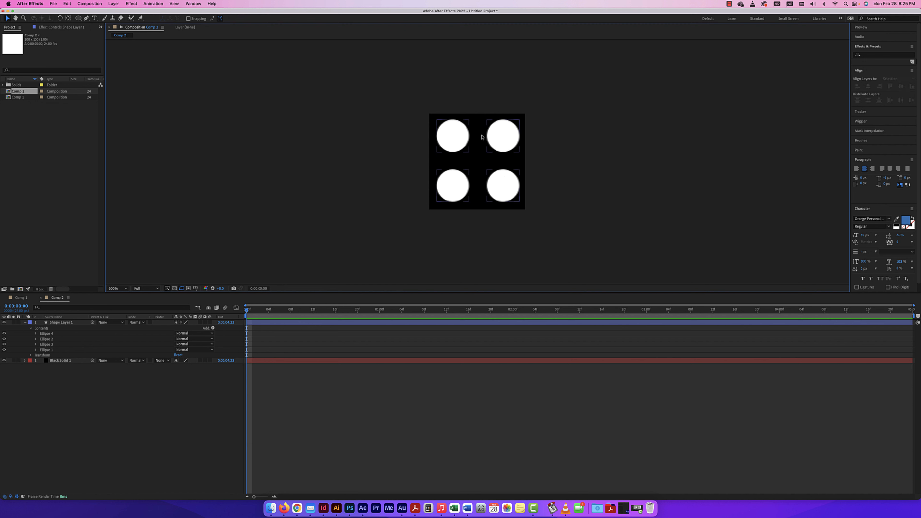
left_click(456, 141)
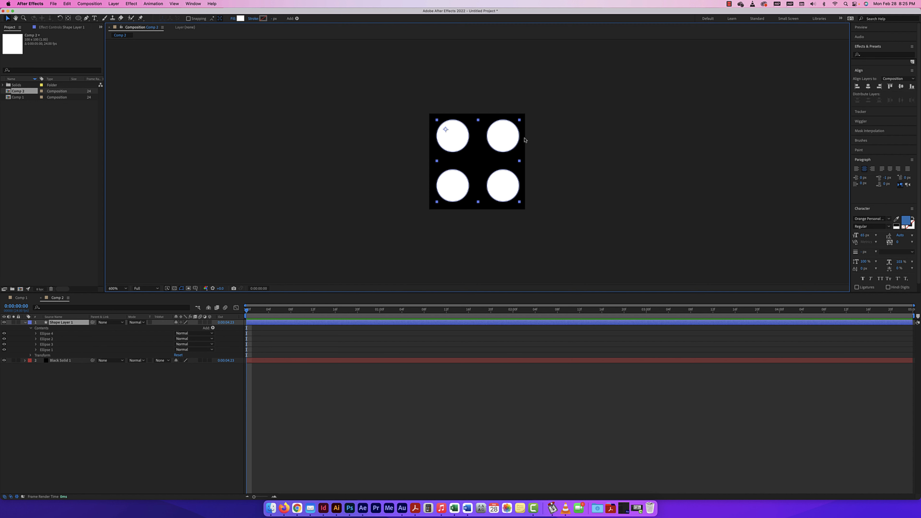
scroll(550, 145, "down", 3)
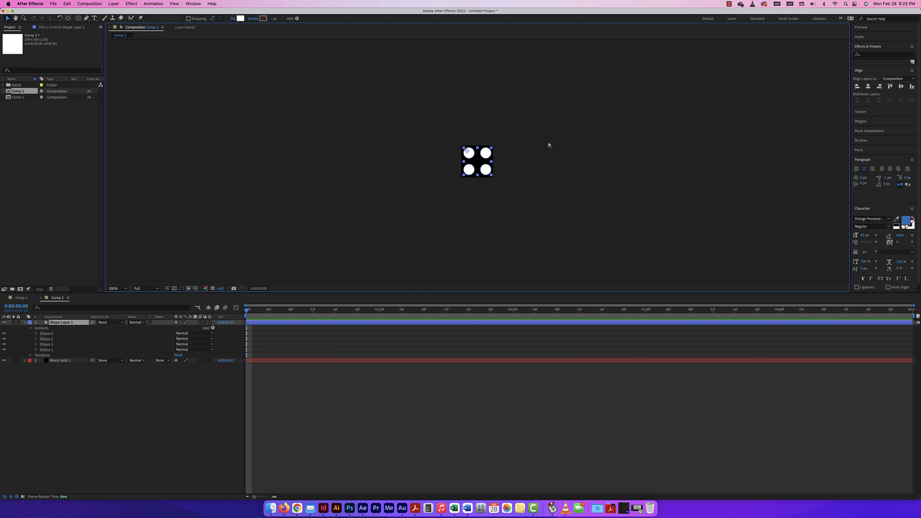
left_click(557, 160)
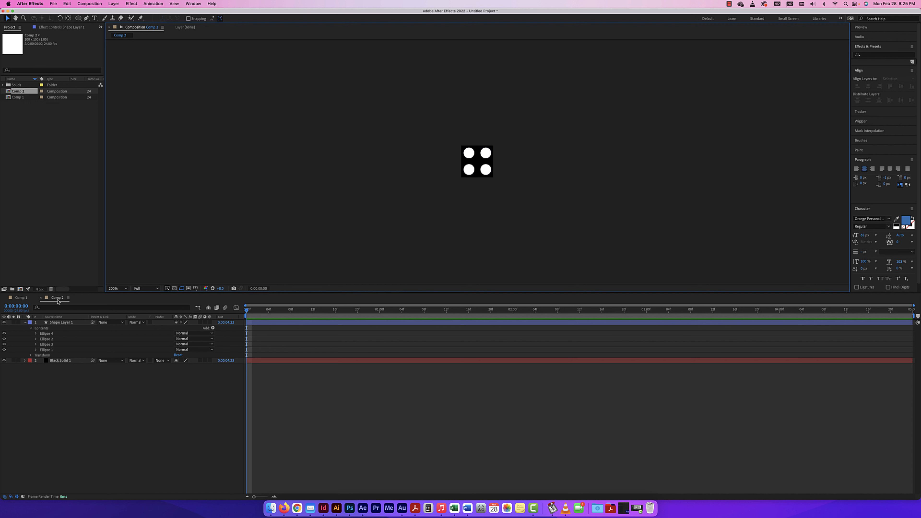
Step: Rename the Comp 2 composition as "circle pattern setup"
left_click(17, 92)
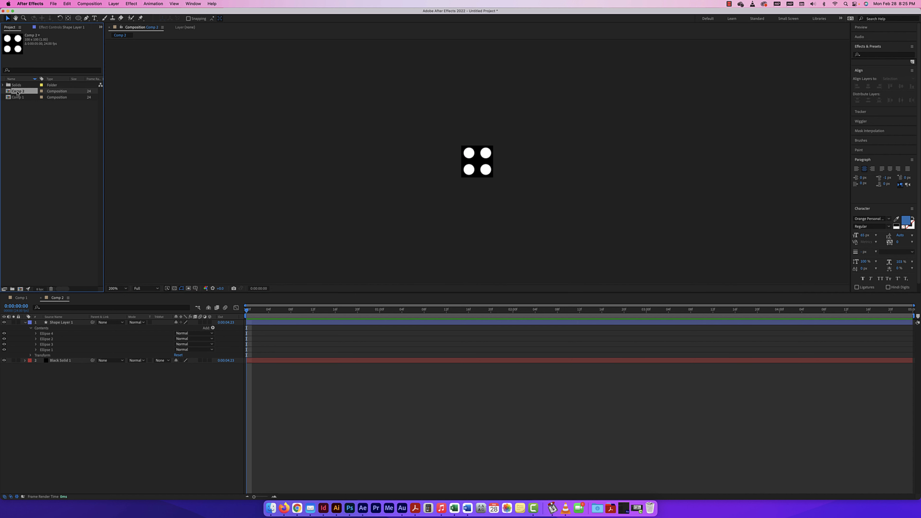
key("Return")
type("circle")
type(" patter")
type("n setu")
type("p")
key("Return")
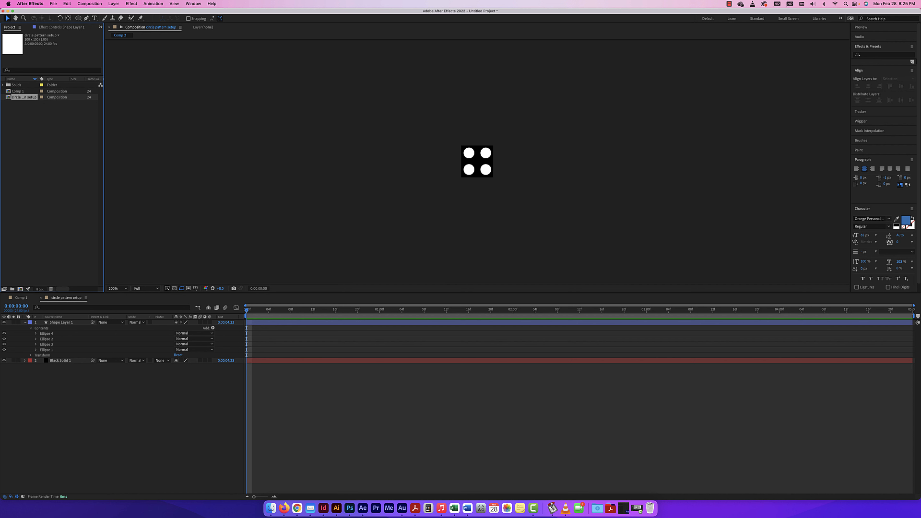
Step: Rename the Comp 1 composition as "main background"
left_click(16, 92)
key("Return")
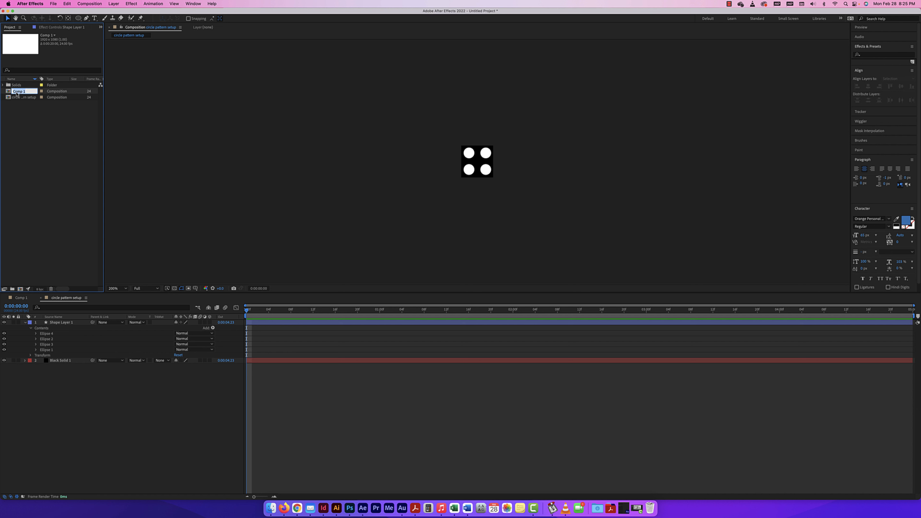
type("m")
type("ain background")
left_click(9, 123)
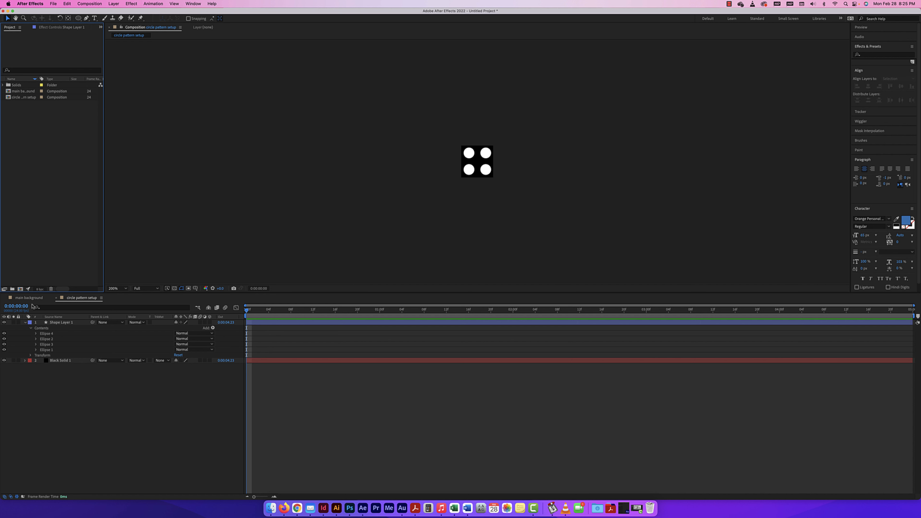
Step: Place the circle pattern setup composition as a layer in the main background composition
left_click(29, 297)
left_click_drag(35, 97, 40, 328)
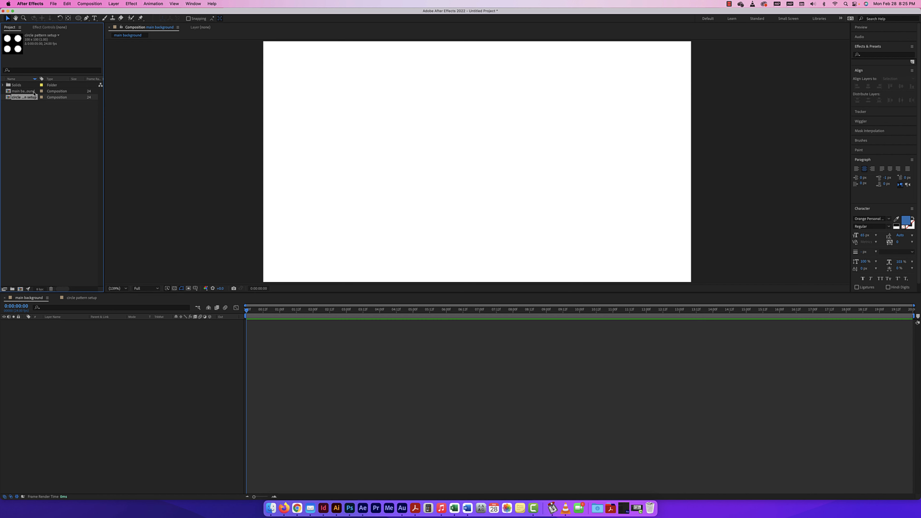
left_click(24, 92)
left_click_drag(10, 97, 25, 326)
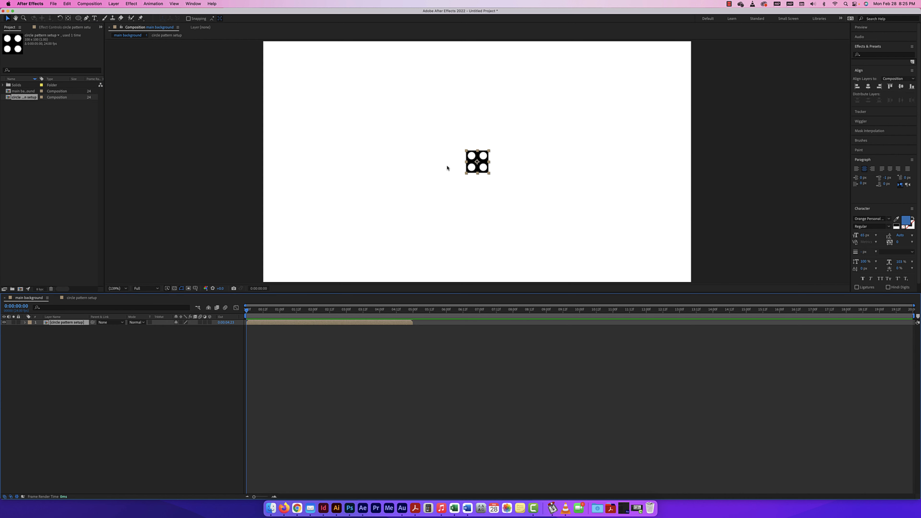
Step: Apply the CC RepeTile effect to the circle pattern setup layer in the main background composition
left_click(508, 173)
left_click(477, 164)
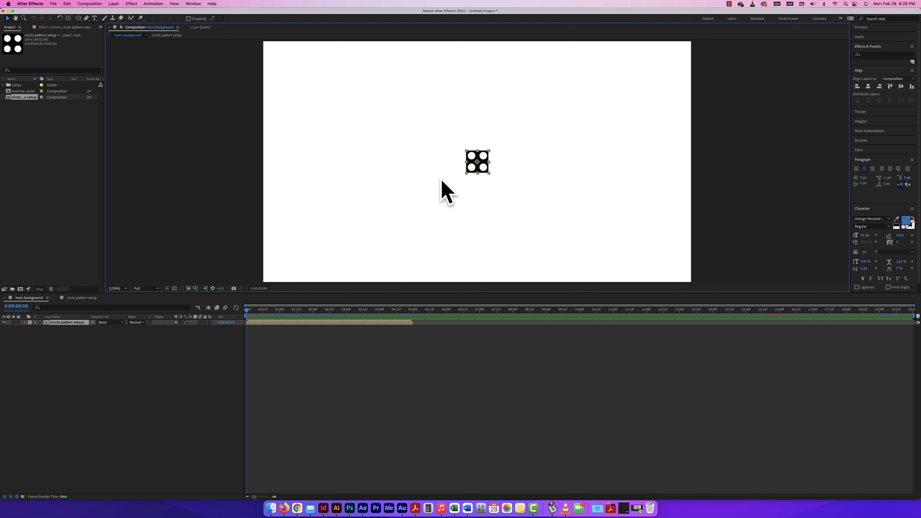
left_click(516, 152)
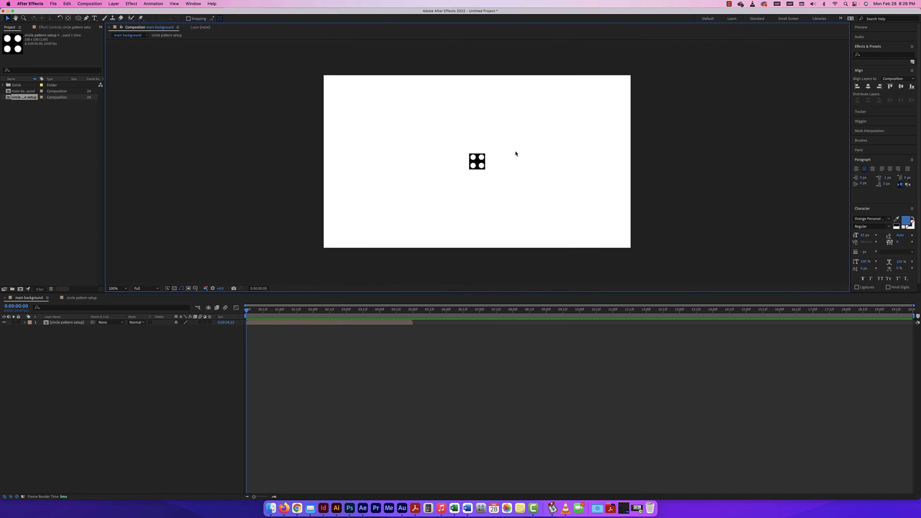
left_click(478, 162)
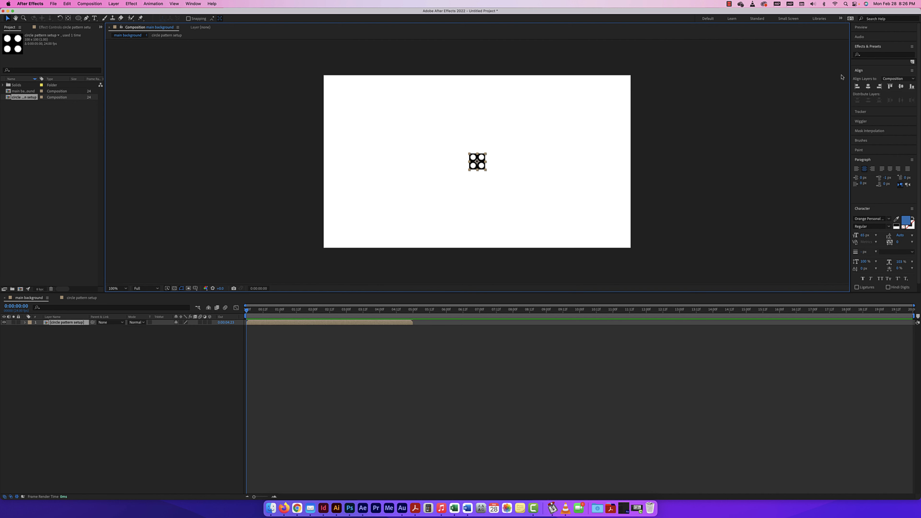
key("super+5")
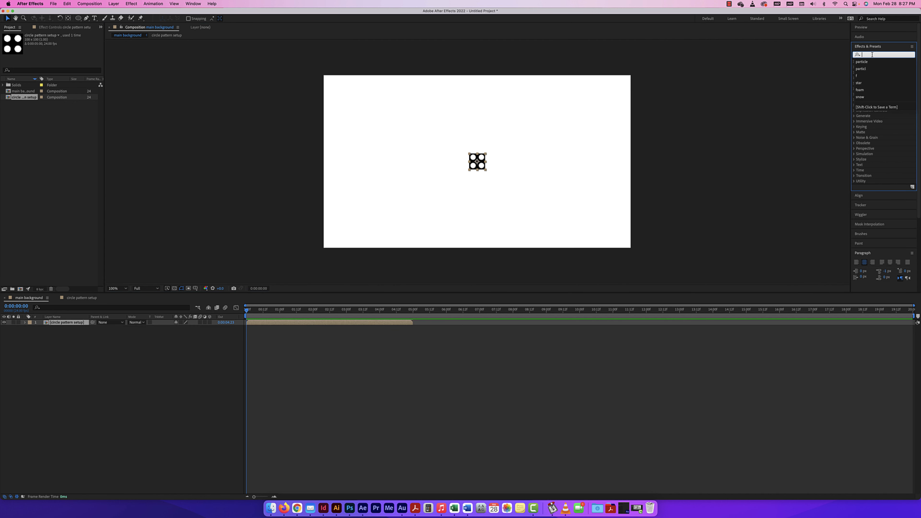
type("re")
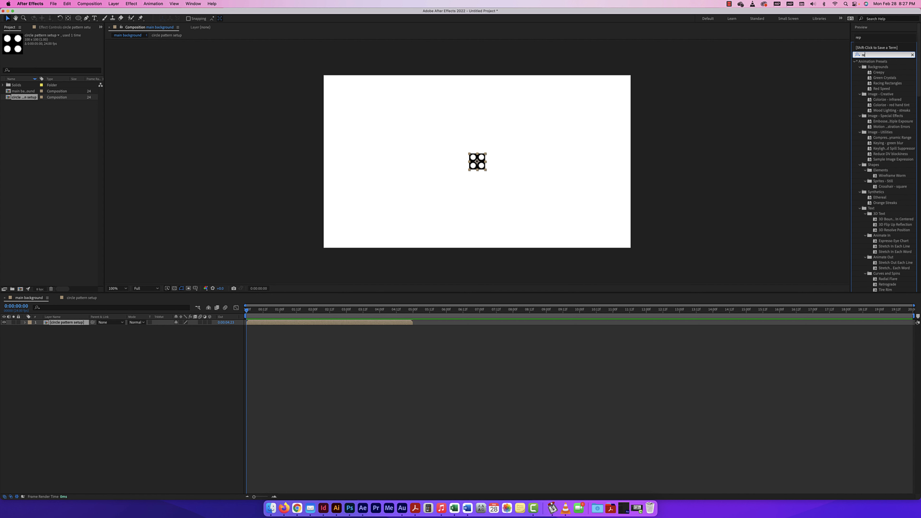
type("pe")
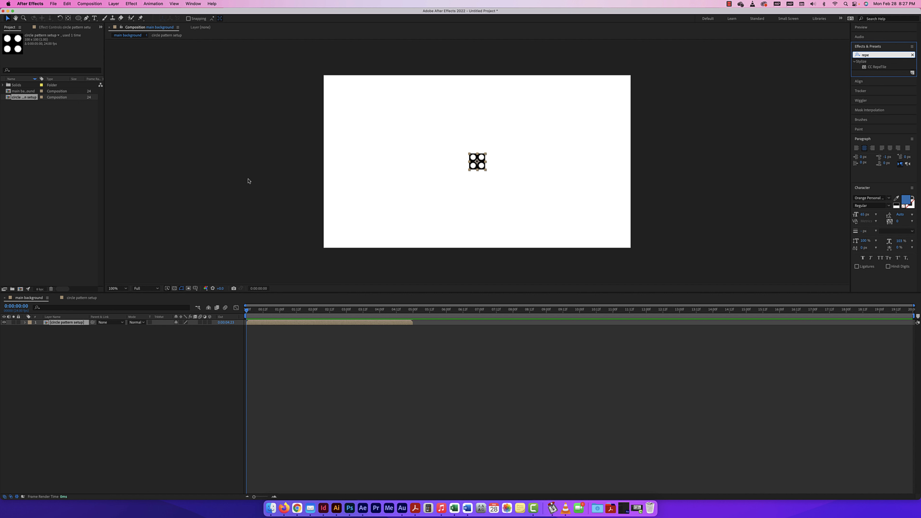
double_click(871, 67)
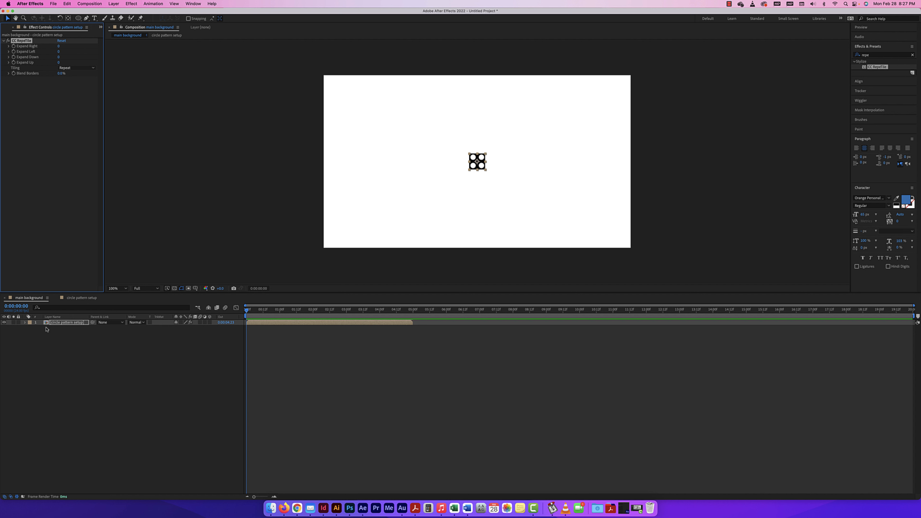
Step: Set the Expand Right and Expand Left values of the layer's CC RepeTile effect to 2000 each
left_click(25, 322)
left_click(41, 328)
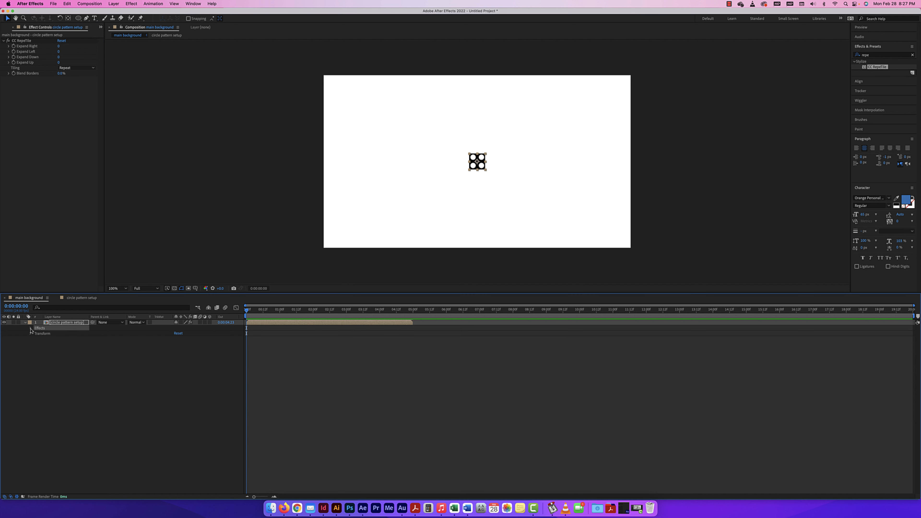
left_click(30, 328)
left_click(36, 334)
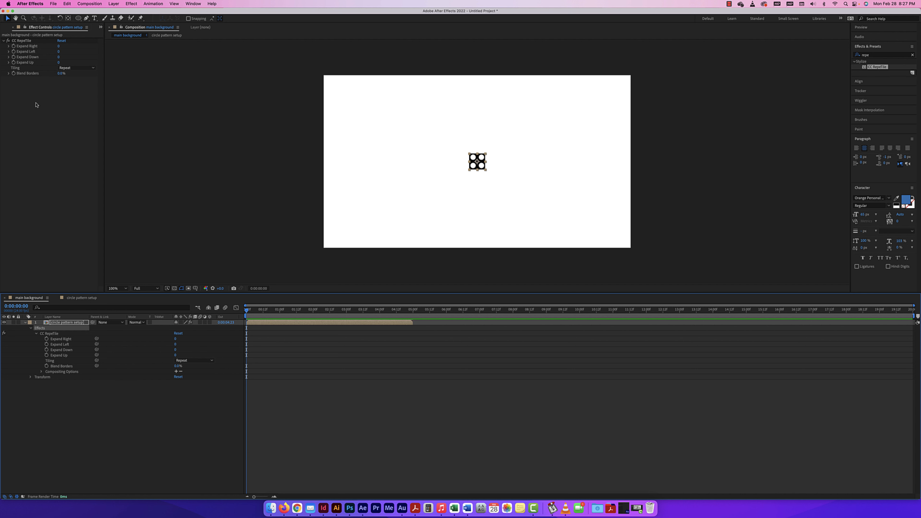
left_click(9, 46)
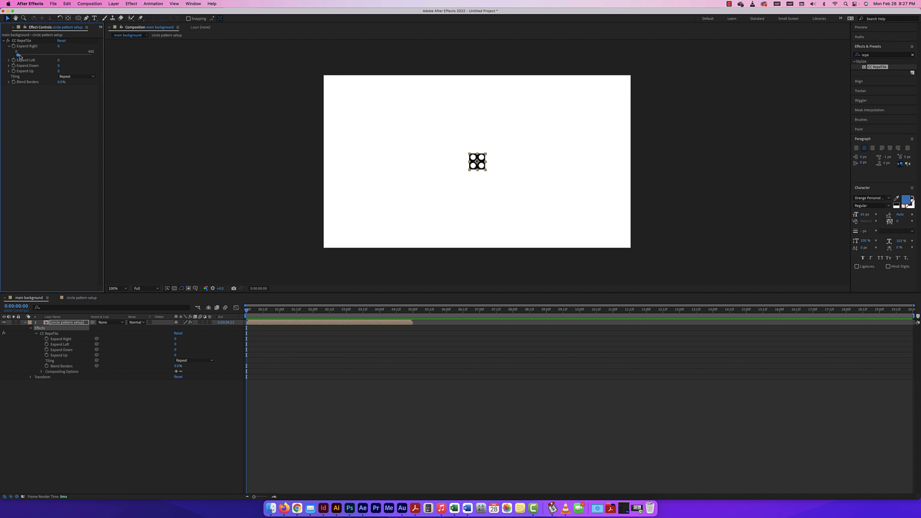
left_click_drag(17, 56, 97, 59)
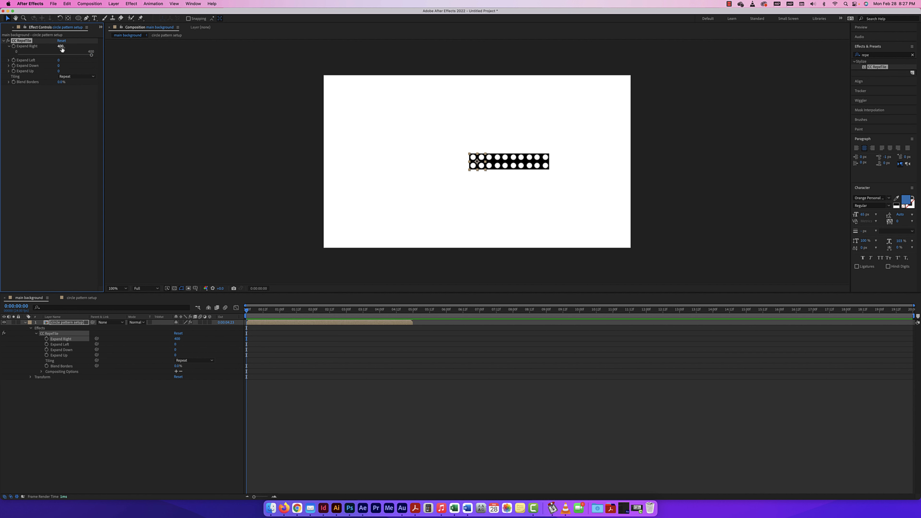
left_click(63, 48)
type("2000")
key("Return")
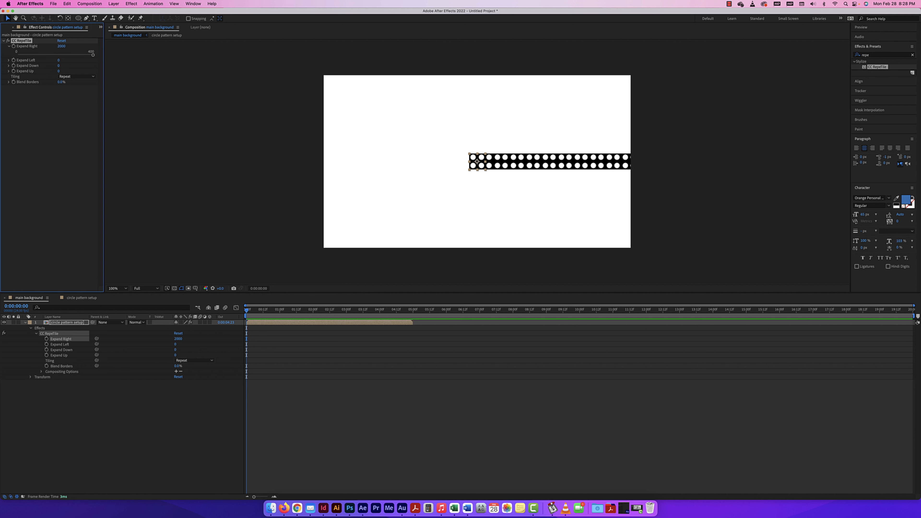
left_click(59, 61)
type("2000")
key("Return")
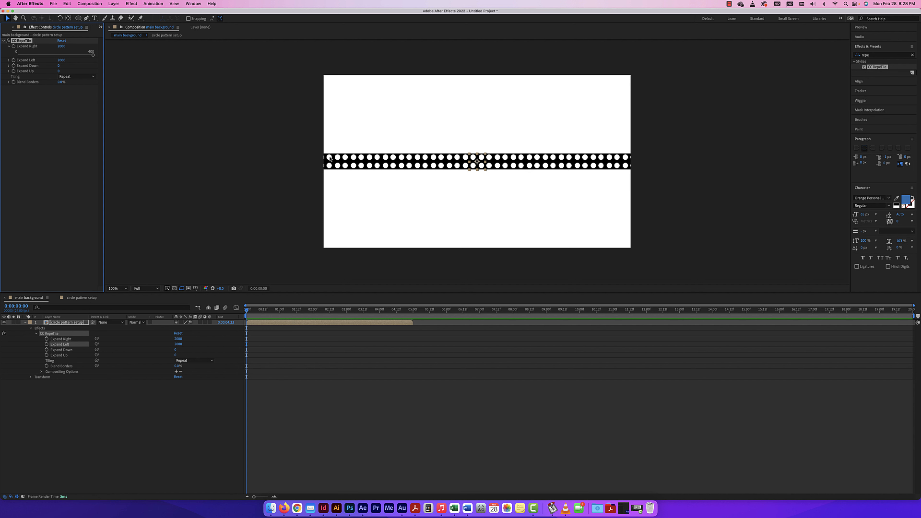
Step: Set the CC RepeTile Expand Down and Expand Up values to 1000 each
left_click(58, 66)
type("1000")
key("Return")
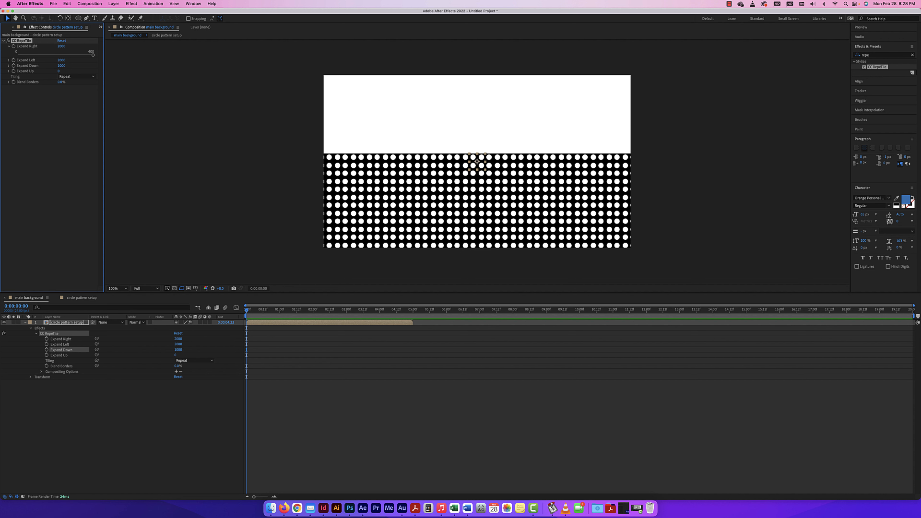
left_click(60, 71)
key("Return")
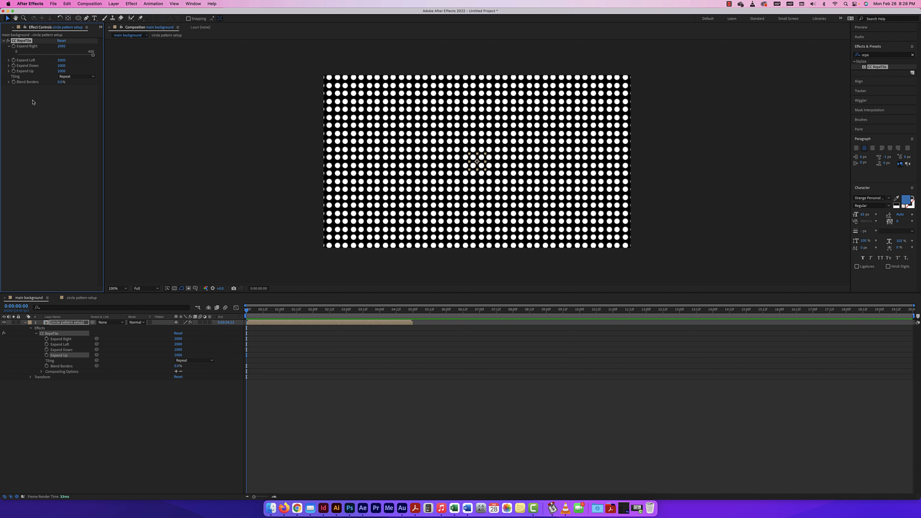
left_click(75, 76)
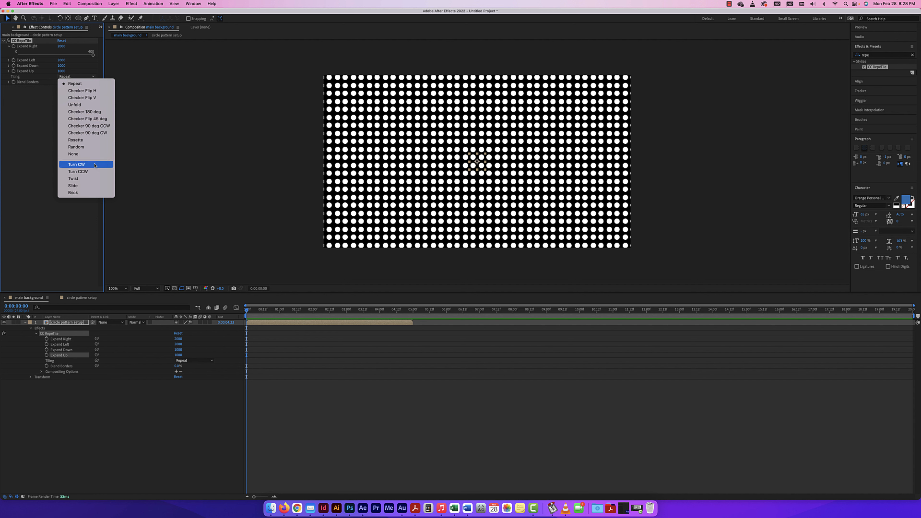
left_click(22, 94)
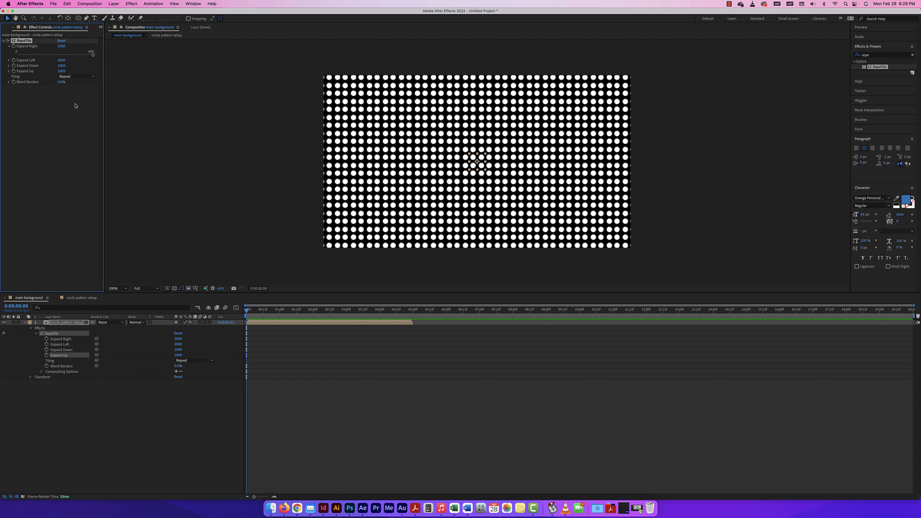
left_click(9, 82)
left_click(9, 83)
left_click(61, 443)
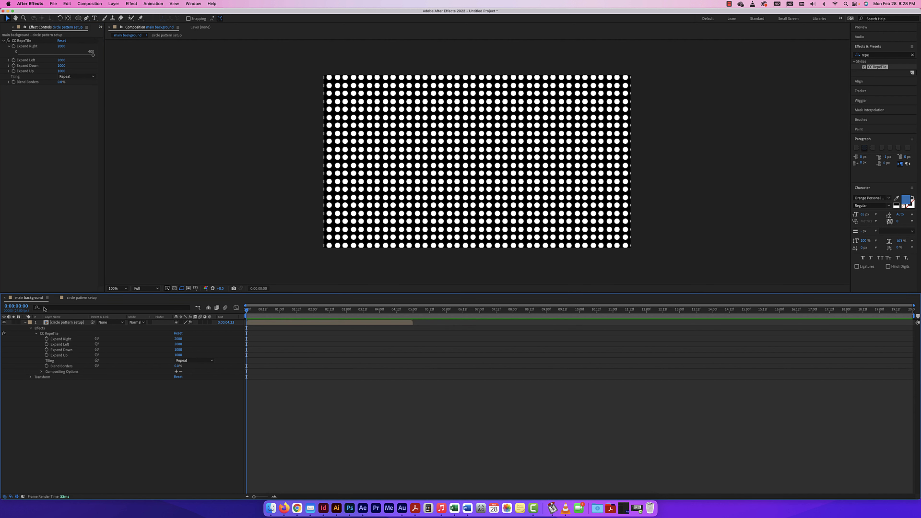
Step: Hide the black solid inside the circle pattern setup composition and return to the main background composition
double_click(46, 323)
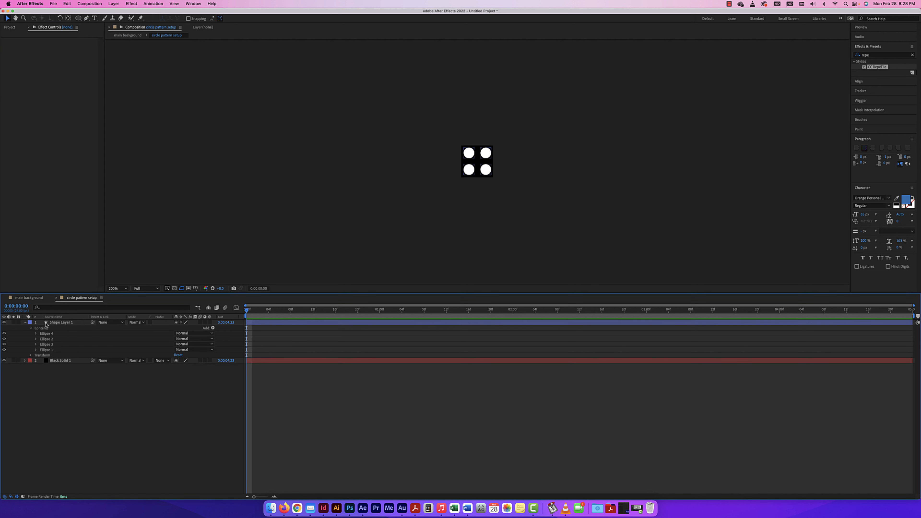
left_click(4, 361)
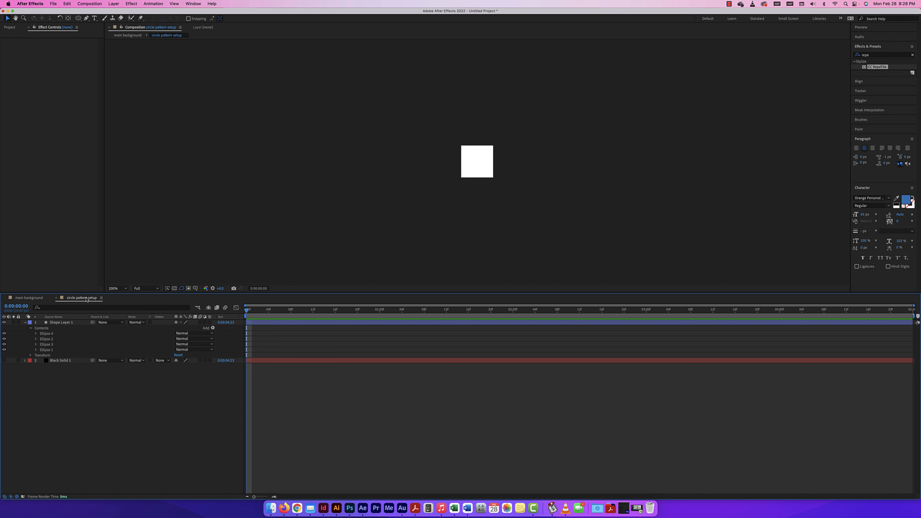
left_click(31, 299)
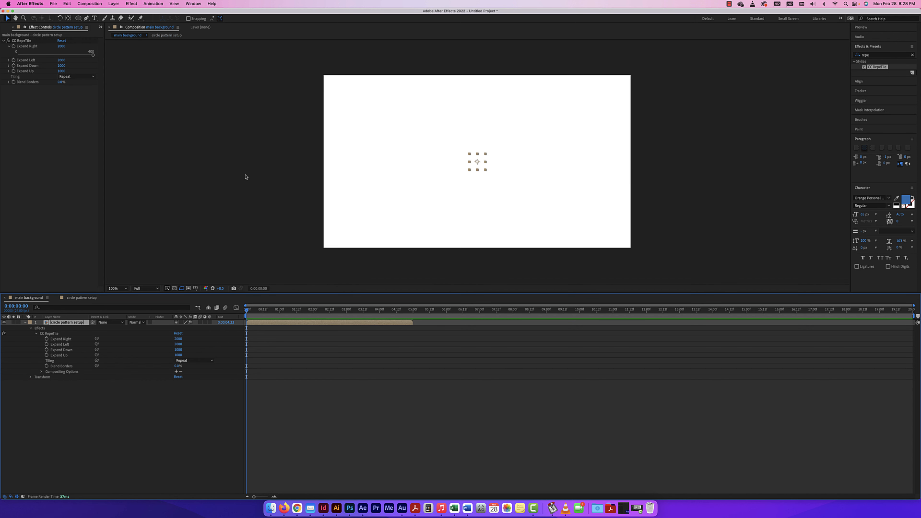
Step: Add a full-size black solid to the main background composition and place it beneath the circle pattern setup layer
left_click(66, 410)
left_click(118, 4)
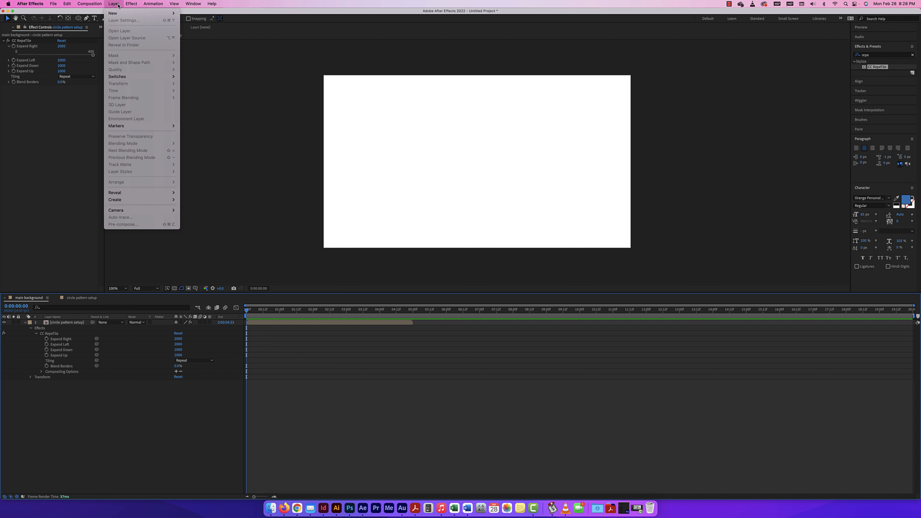
mouse_move(120, 13)
left_click(198, 20)
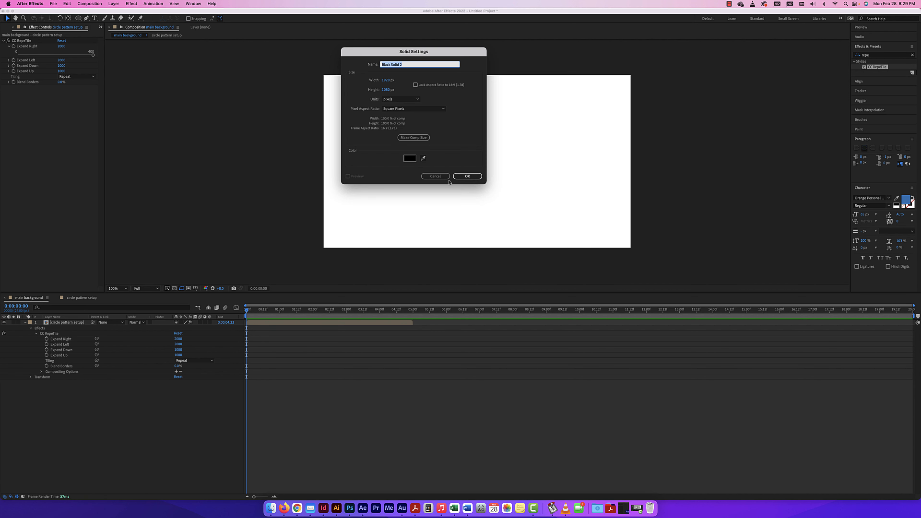
left_click(468, 176)
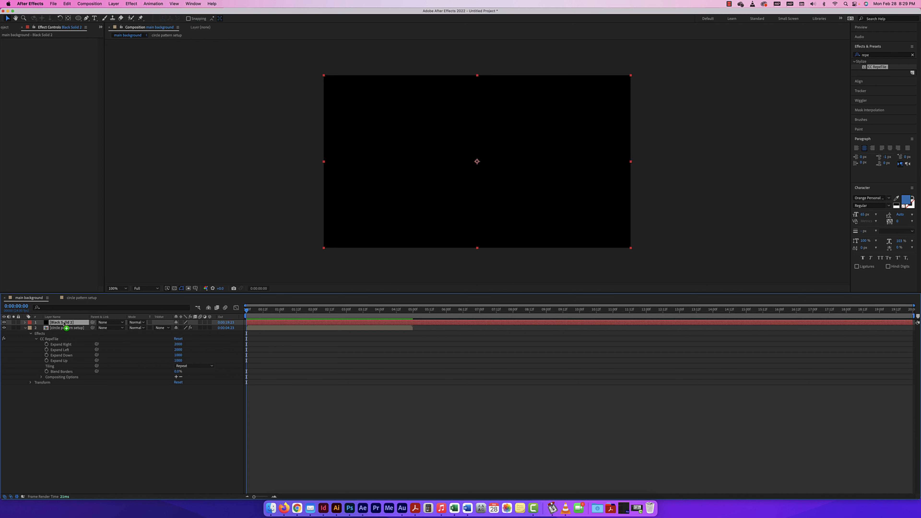
left_click_drag(65, 323, 62, 397)
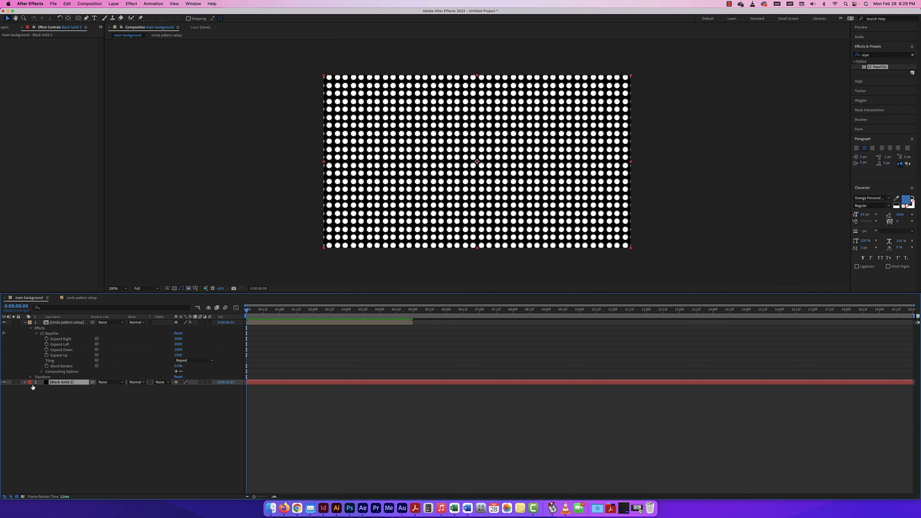
left_click(24, 323)
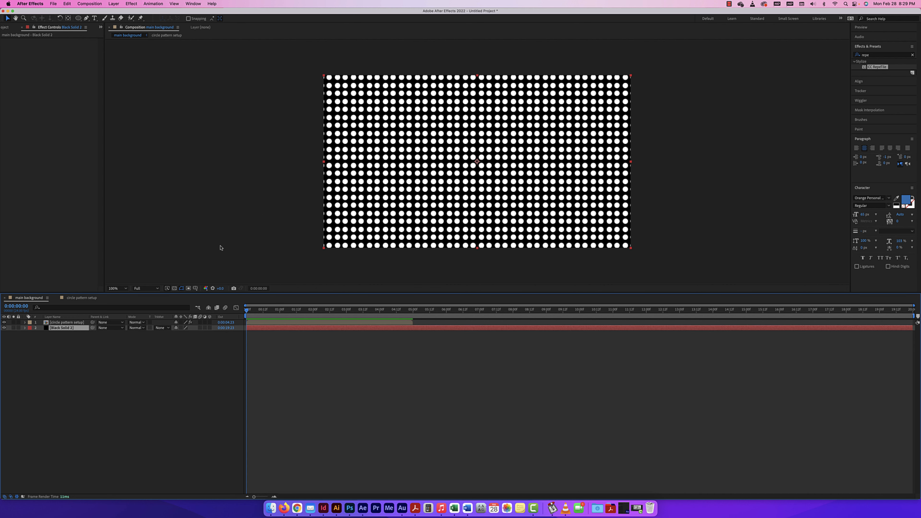
Step: Lower the circle pattern setup layer's opacity to 10%
key("period")
key("comma")
key("comma")
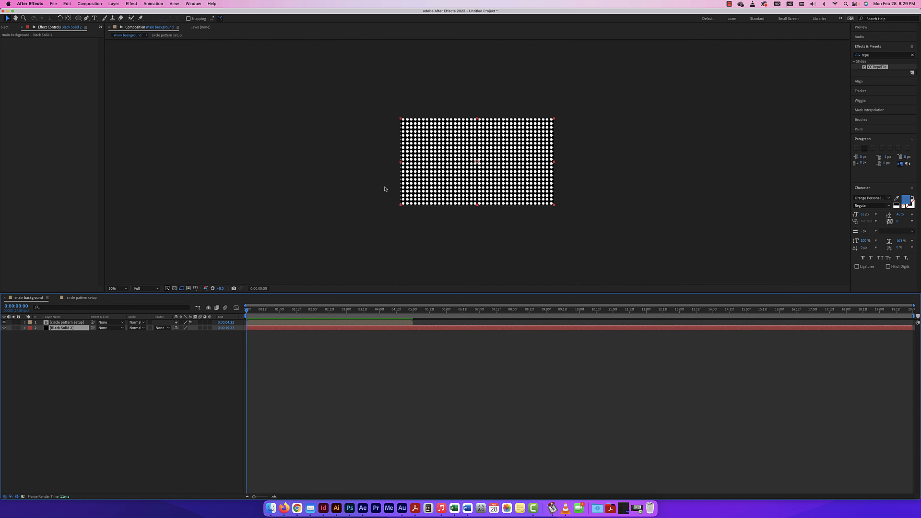
left_click(35, 323)
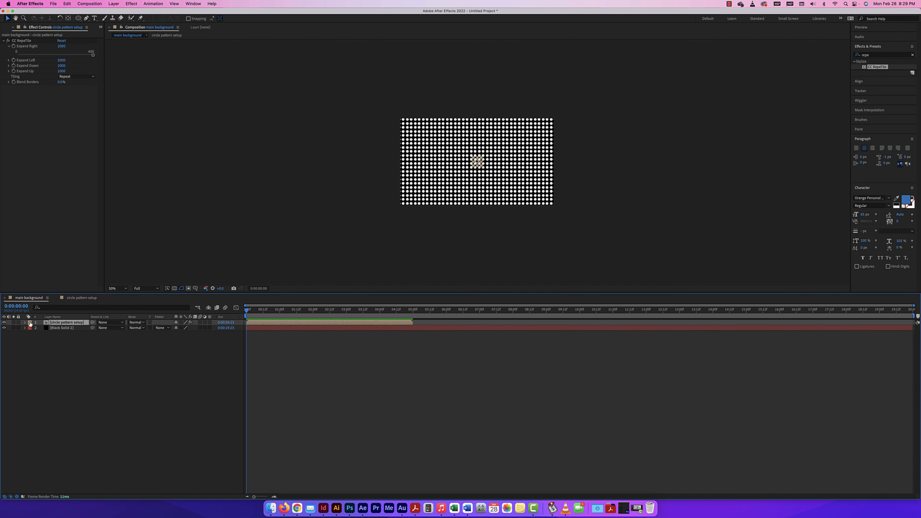
left_click(25, 322)
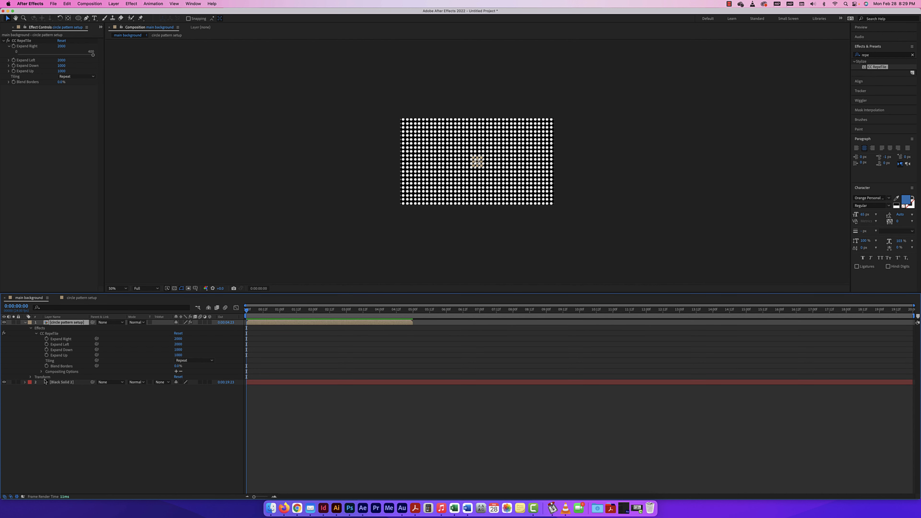
left_click(32, 377)
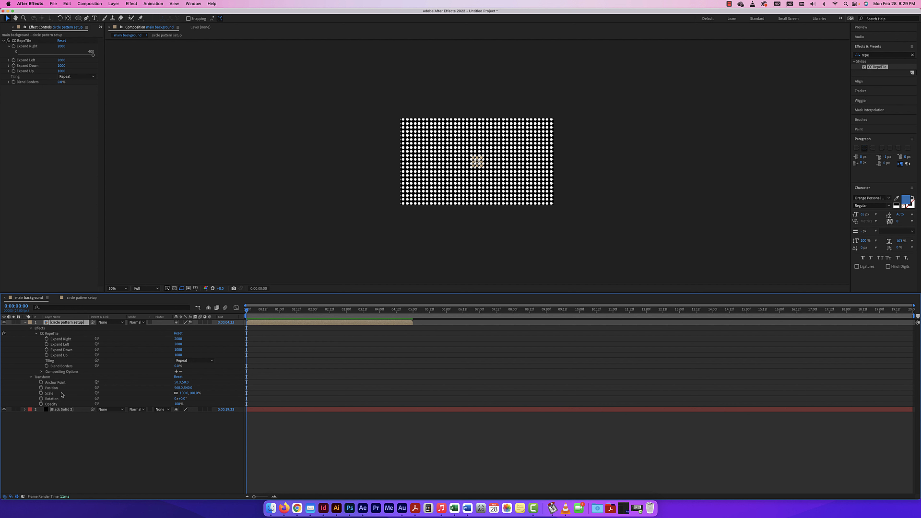
left_click_drag(177, 403, 149, 405)
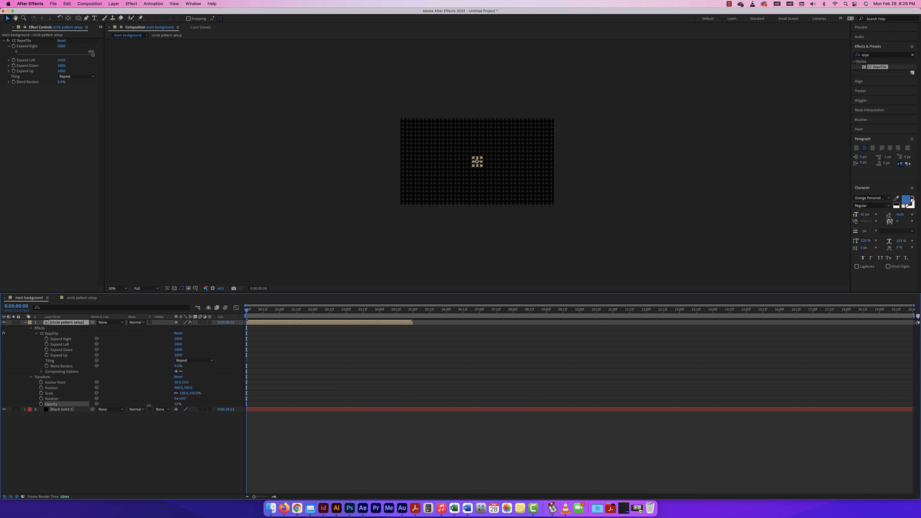
left_click(315, 243)
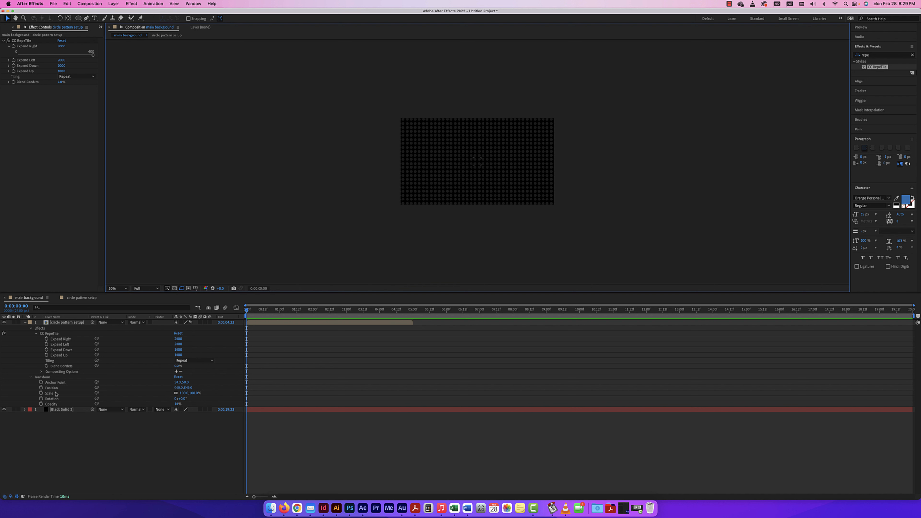
Step: Shift the circle pattern layer's X position to about -124 and set a Position keyframe at the start of the timeline
left_click_drag(188, 388, 53, 380)
key("super+z")
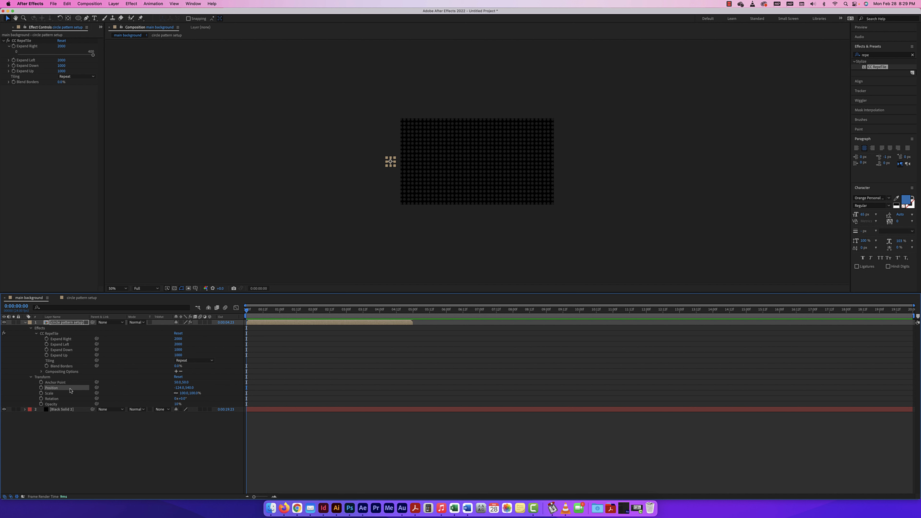
left_click(41, 388)
Step: Add a second Position keyframe to the circle pattern layer at 0:00:10:00 and shift its X position to about -74
left_click_drag(247, 310, 579, 306)
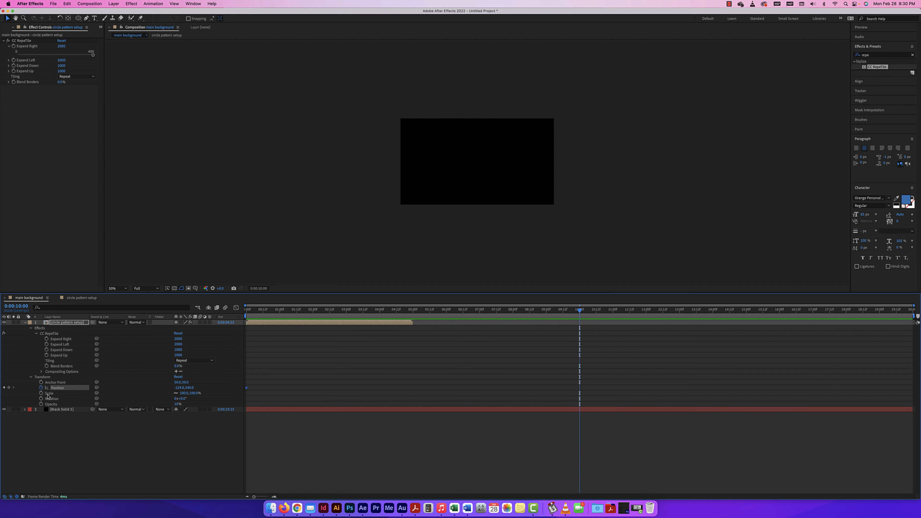
left_click(8, 387)
left_click_drag(176, 391, 193, 387)
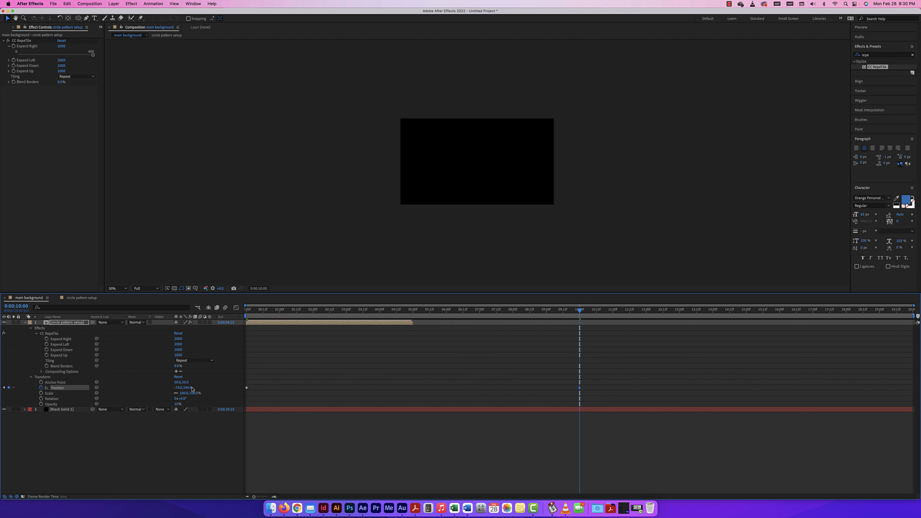
left_click(414, 323)
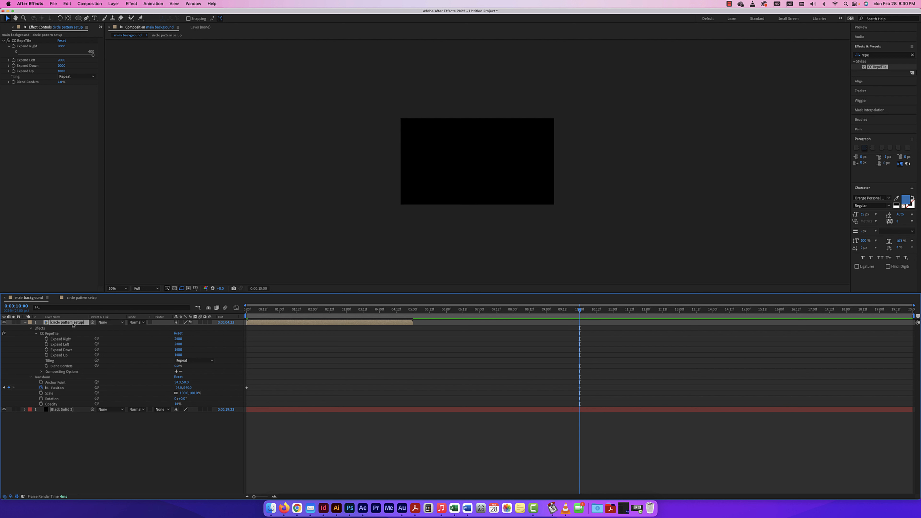
Step: Open the circle pattern setup composition and set its duration to 10 seconds
double_click(48, 322)
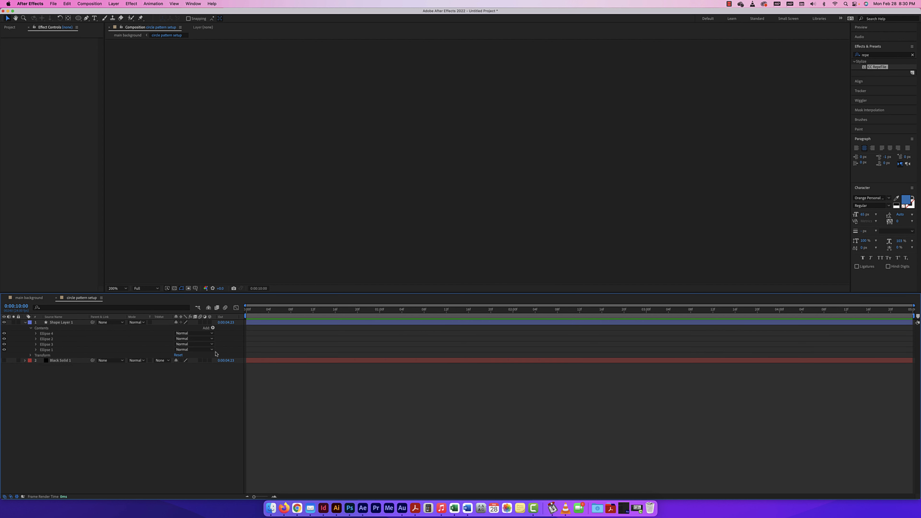
left_click(89, 4)
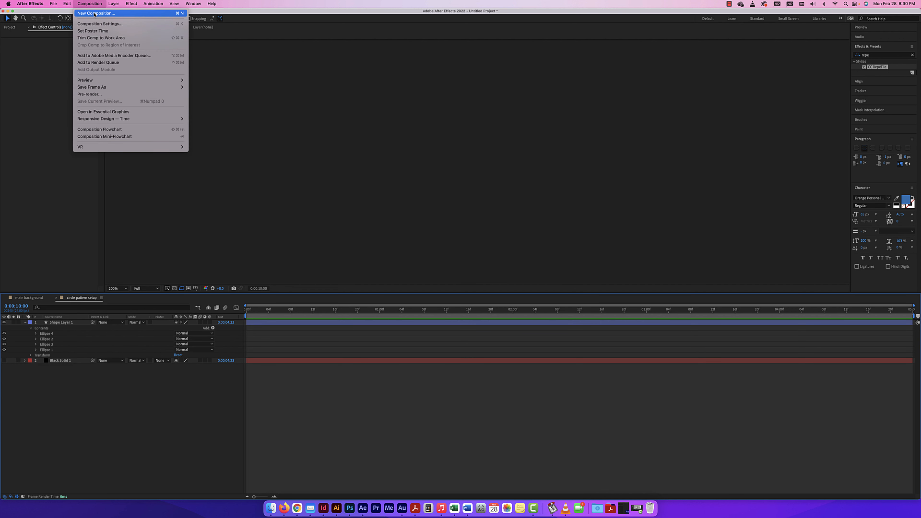
left_click(96, 24)
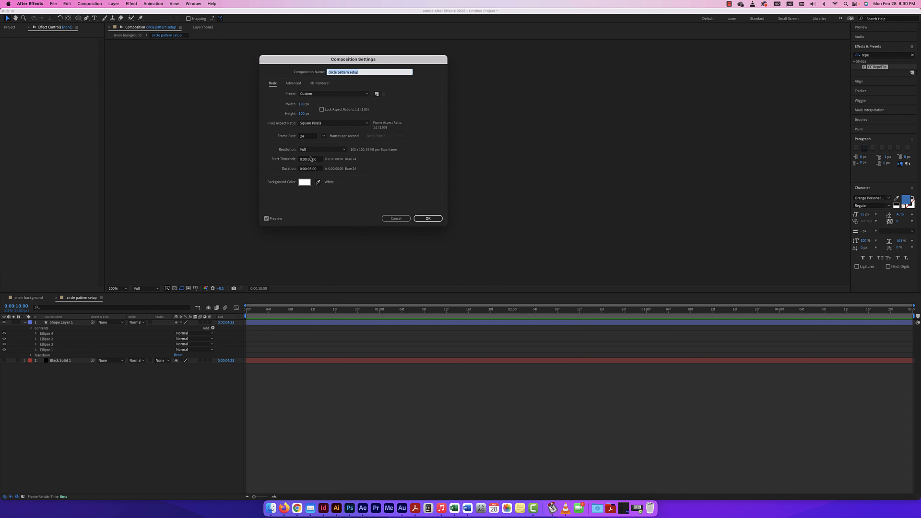
left_click(311, 170)
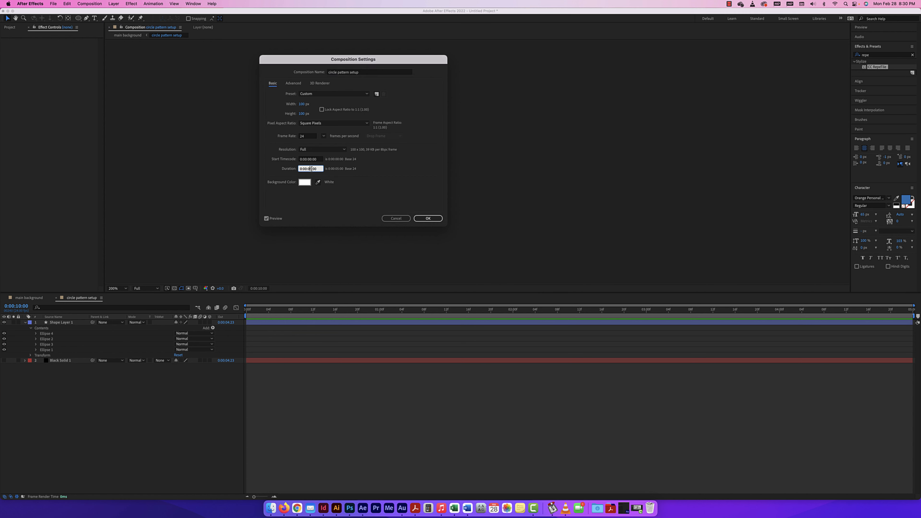
type("10")
left_click(431, 219)
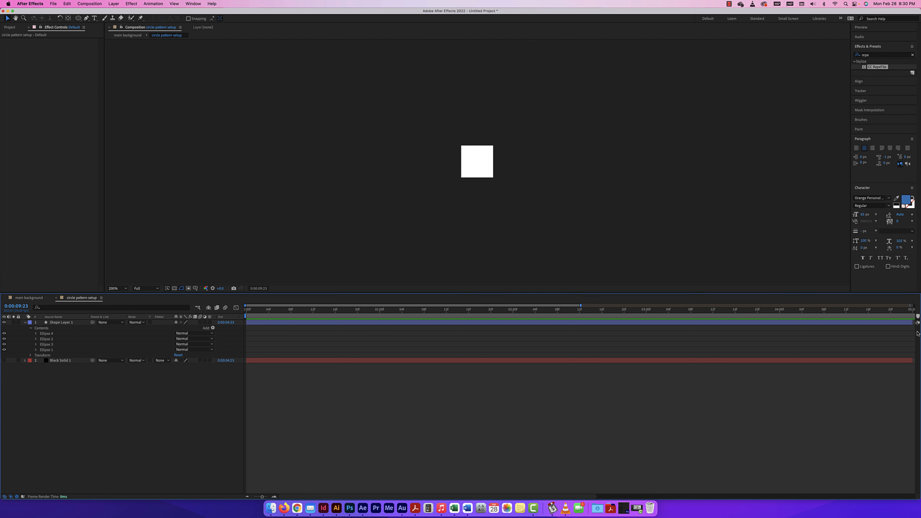
Step: Extend the work area, the shape layer and the black solid to the end of the circle pattern setup composition
left_click_drag(581, 306, 913, 306)
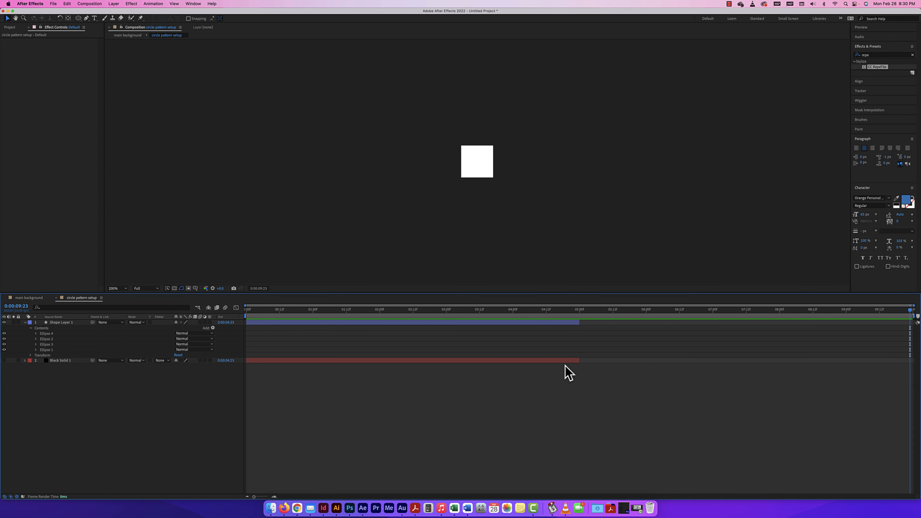
left_click_drag(579, 322, 911, 323)
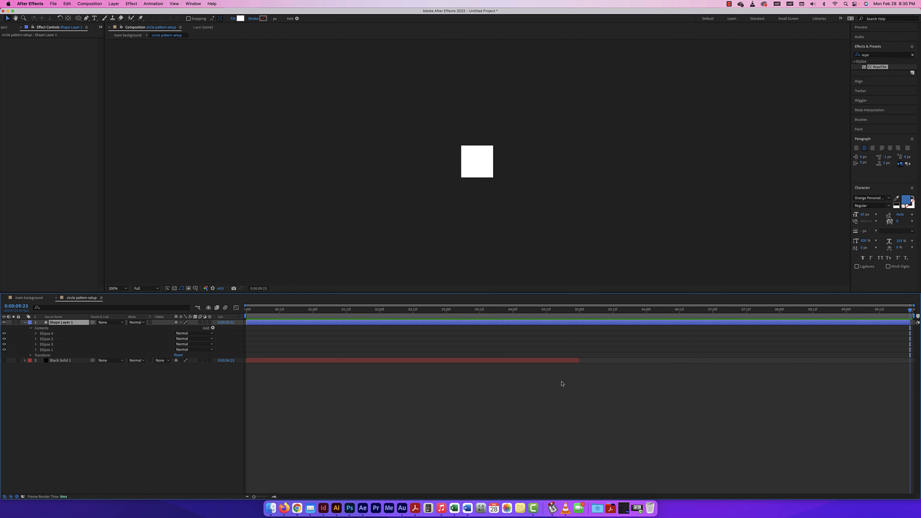
left_click_drag(579, 362, 910, 365)
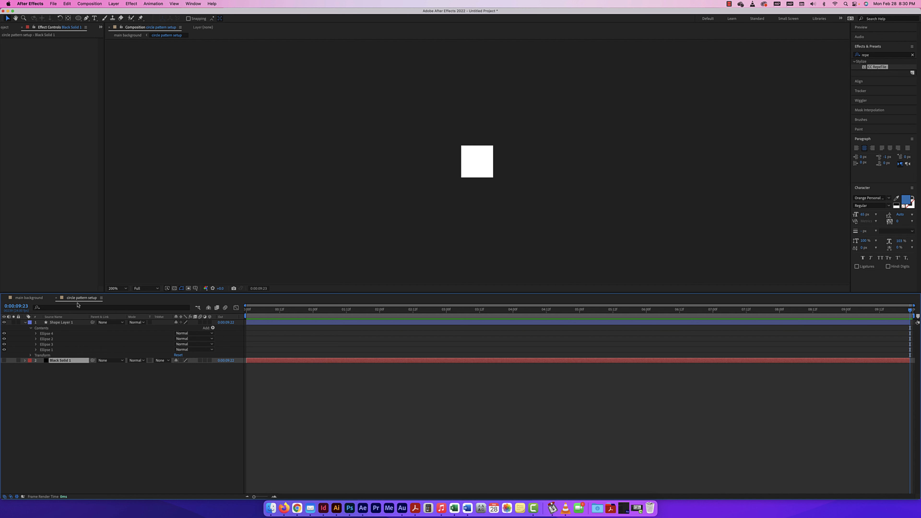
Step: Return to the main background composition and extend the circle pattern setup layer to the 10-second mark
left_click(40, 298)
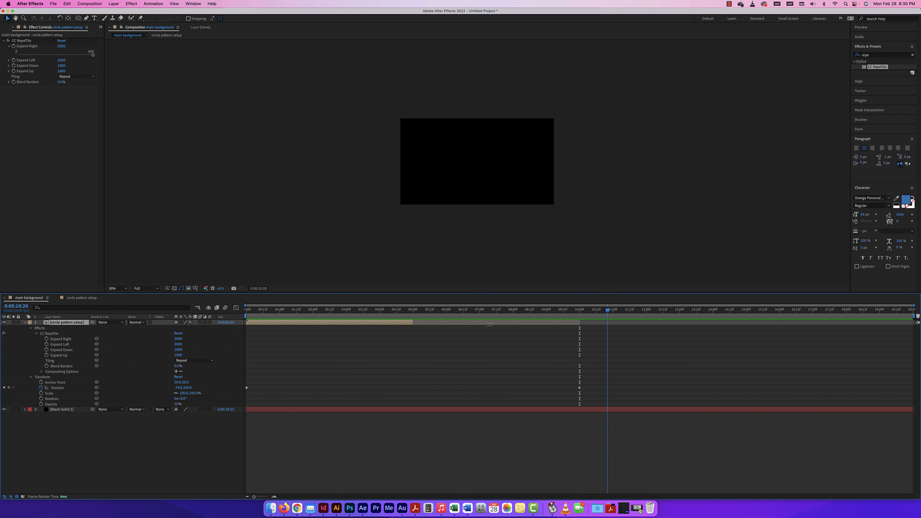
left_click(608, 310)
left_click_drag(412, 322, 580, 323)
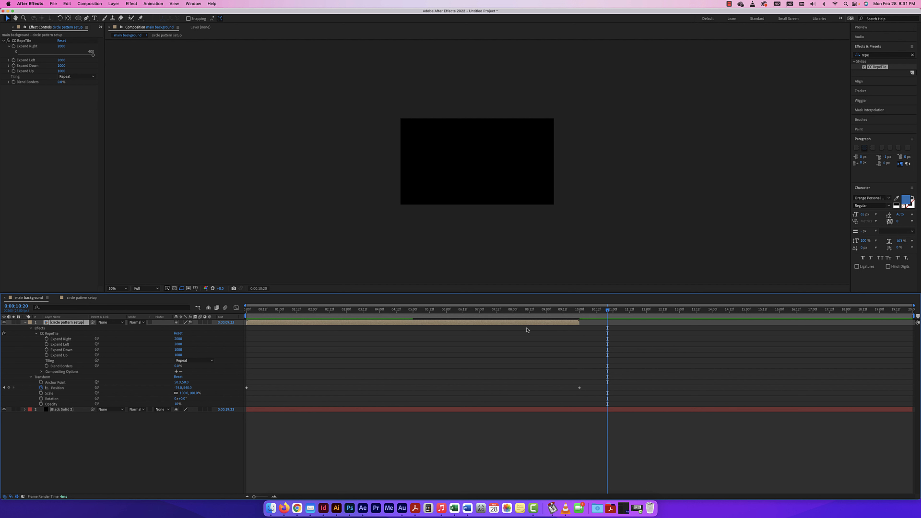
Step: Move the circle pattern layer's second Position keyframe to 0:00:09:22 and set its X position to about 2033
left_click_drag(608, 310, 578, 314)
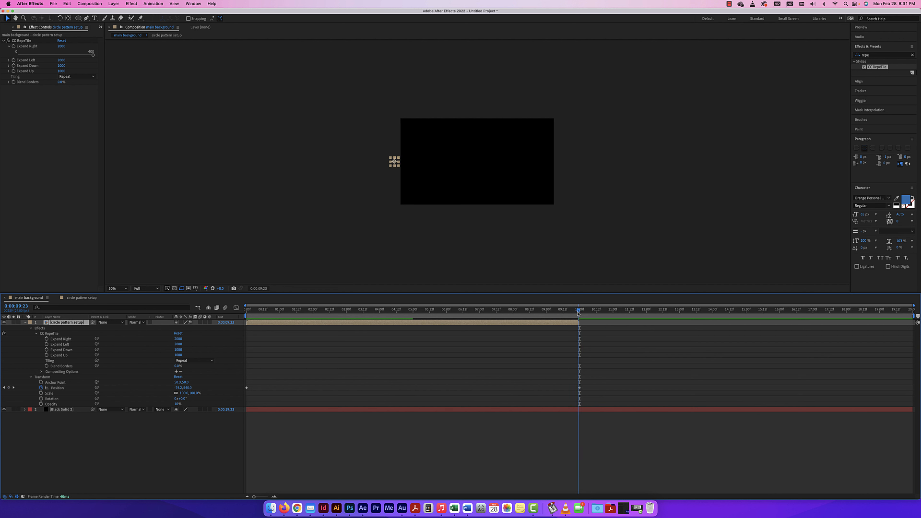
left_click_drag(579, 387, 578, 387)
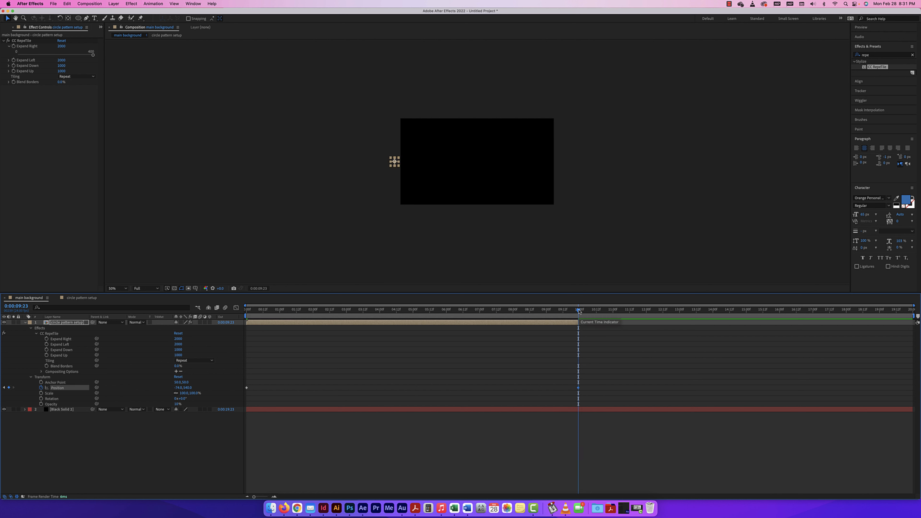
mouse_move(579, 312)
left_mouse_down()
mouse_move(239, 308)
mouse_move(577, 308)
left_mouse_up()
left_click_drag(578, 388, 577, 388)
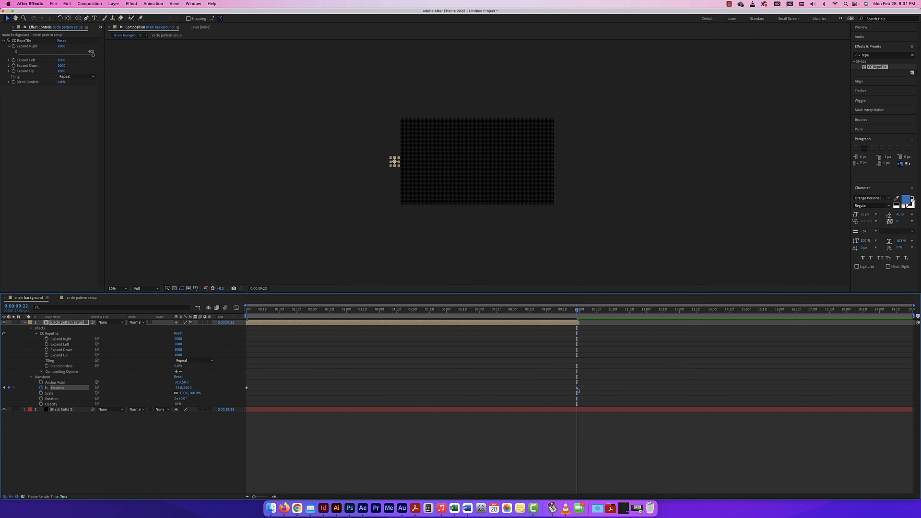
left_click_drag(577, 311, 578, 312)
left_click_drag(177, 390, 258, 390)
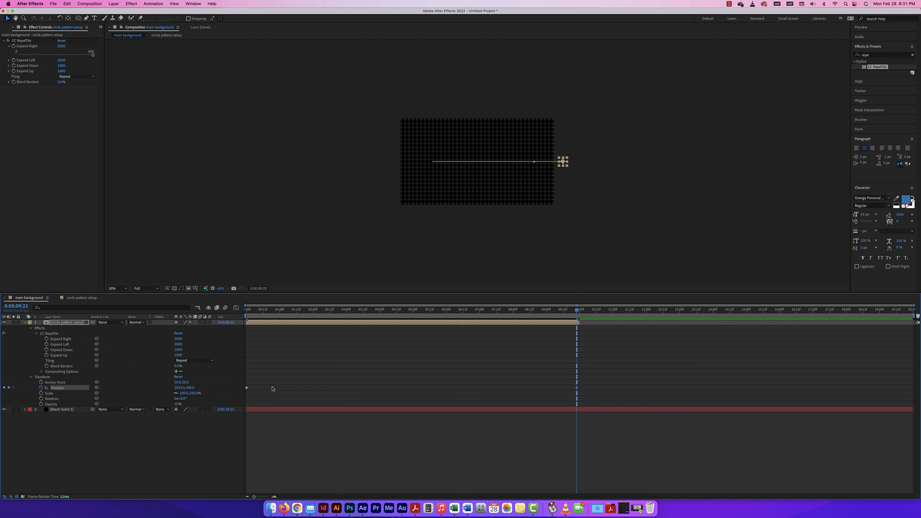
Step: Play back the circle pattern's drift from the start of the timeline and inspect the frame at 100% magnification
left_click_drag(577, 311, 190, 309)
key("space")
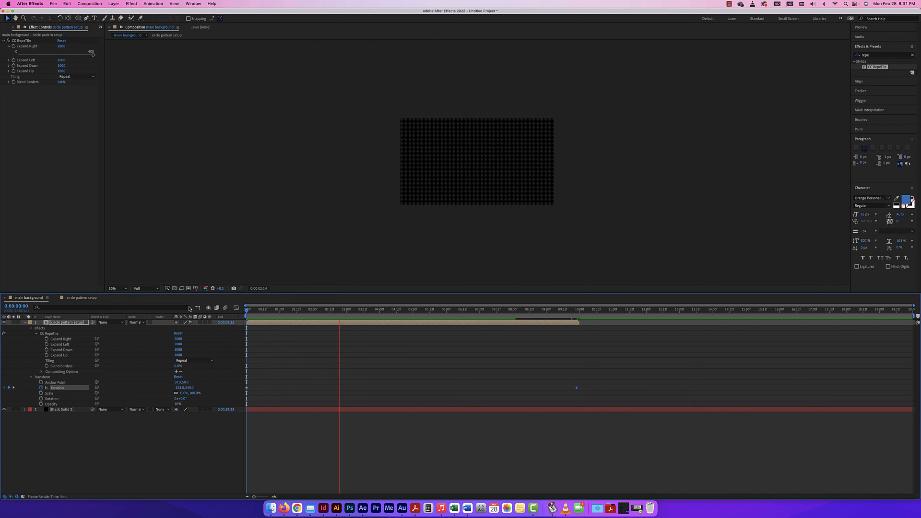
key("space")
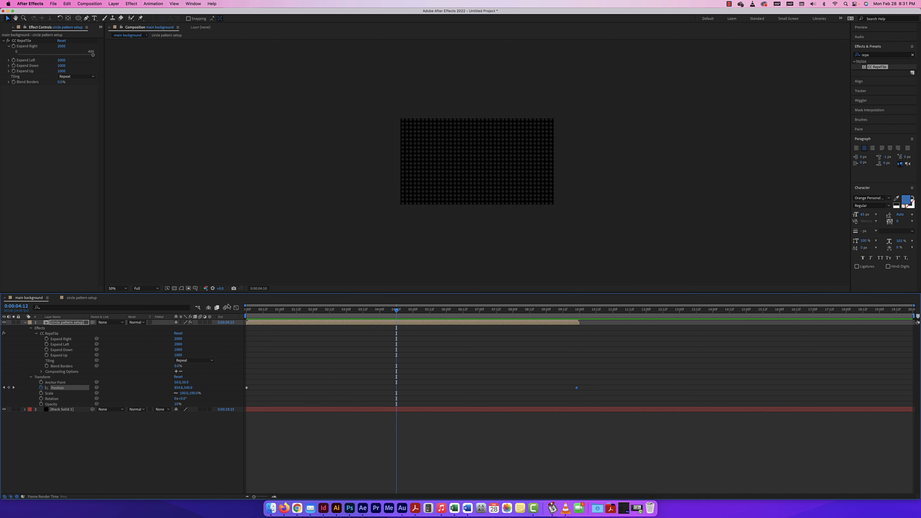
key("slash")
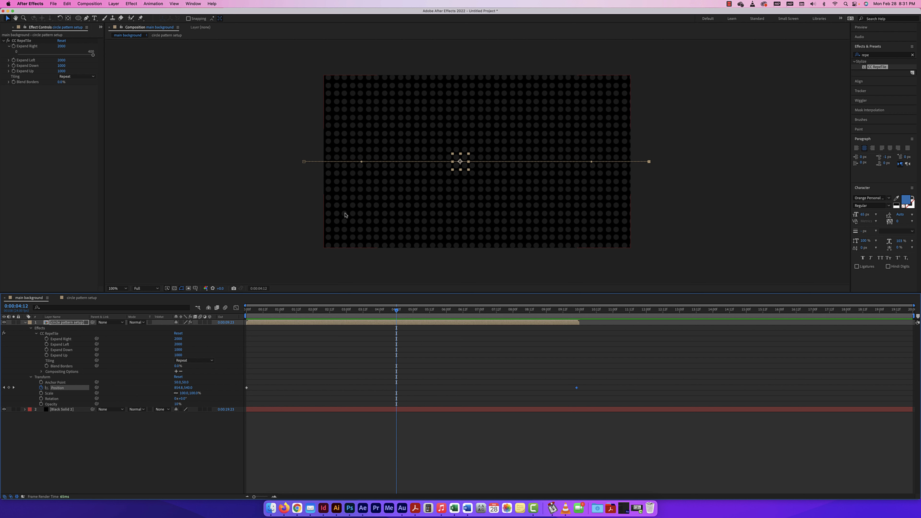
Step: Open the circle pattern setup composition and make its black solid visible
double_click(46, 323)
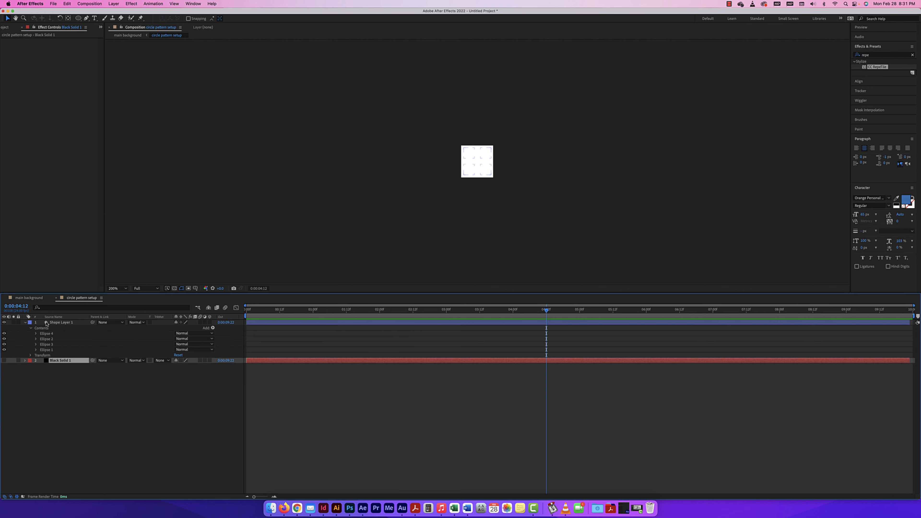
left_click(4, 360)
left_click(391, 151)
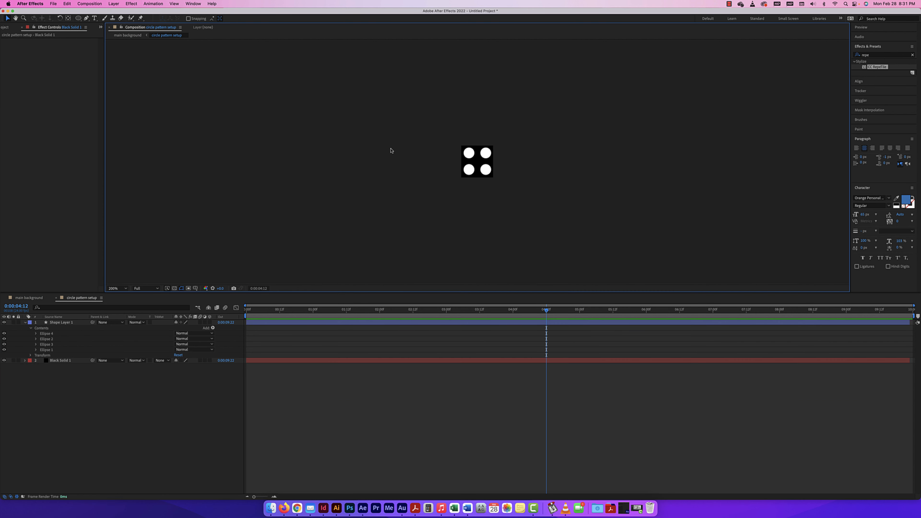
Step: Nudge the four circles slightly outward toward the tile's corners and return to the main background composition to check the pattern
left_click(470, 153)
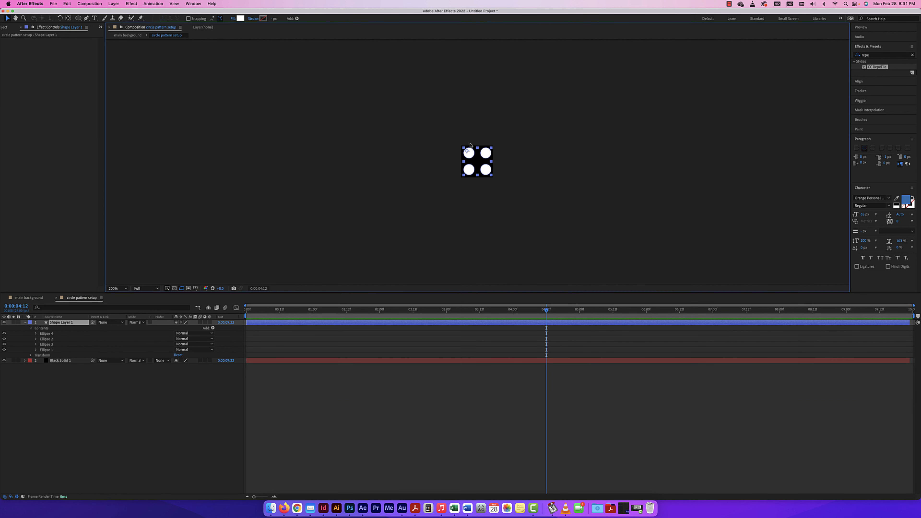
left_click(64, 336)
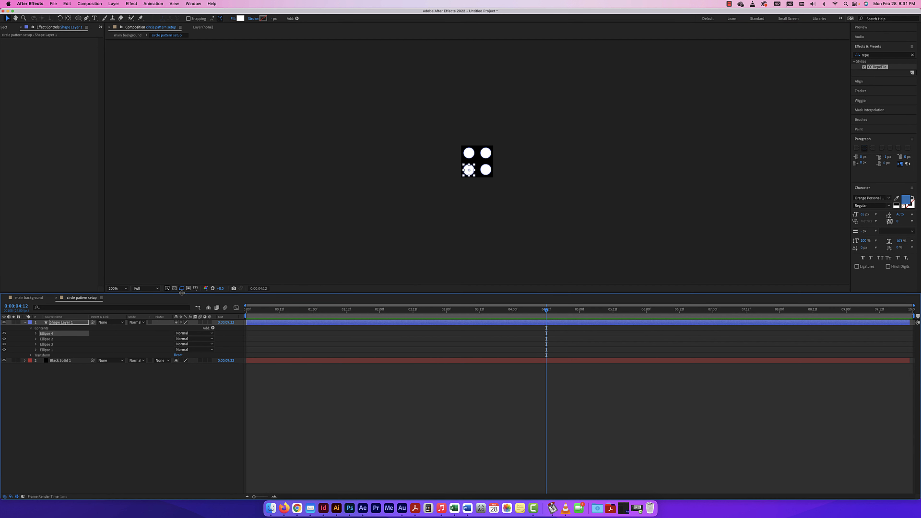
left_click(484, 173)
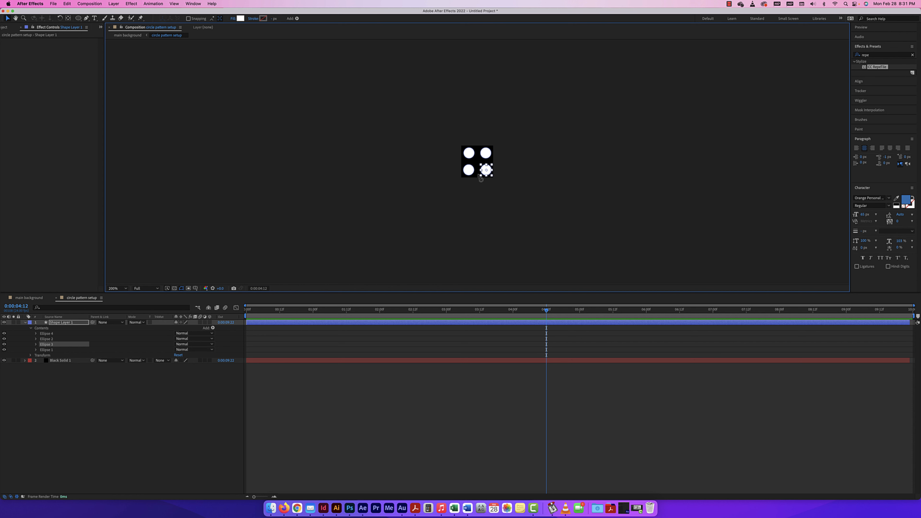
left_click(486, 152)
left_click(468, 156)
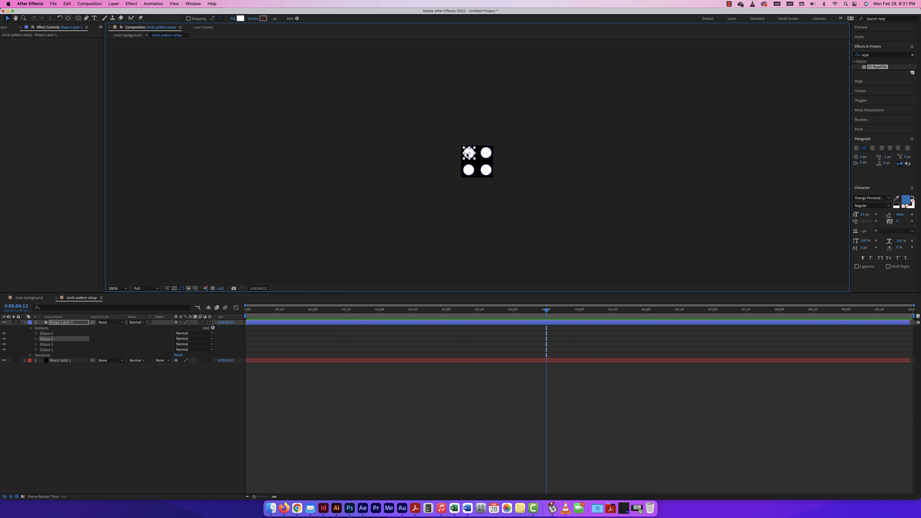
left_click(29, 297)
left_click(470, 272)
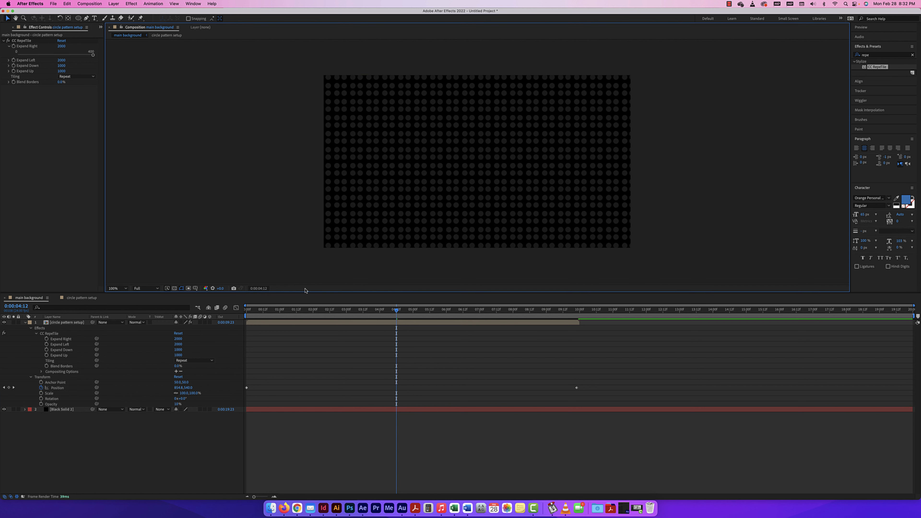
Step: Reopen the circle pattern setup composition and nudge each of the four circles slightly inward toward the tile's center
left_click(46, 322)
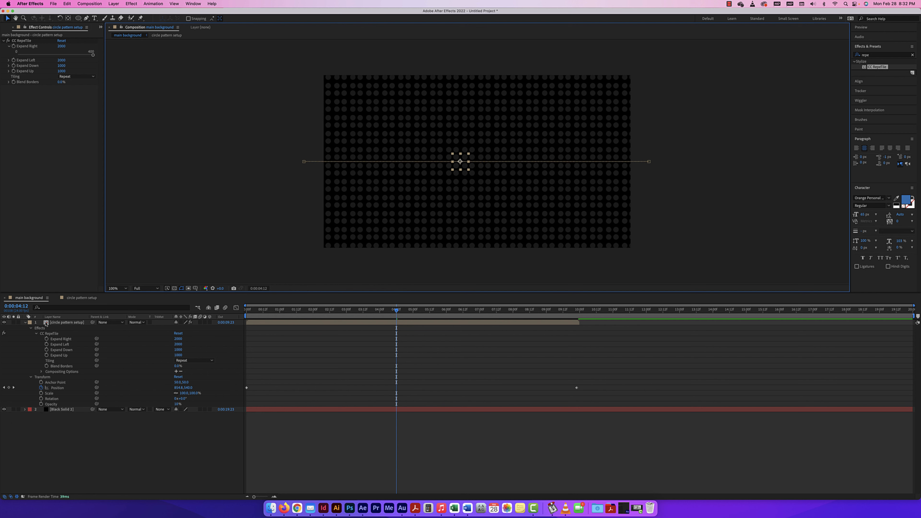
double_click(46, 323)
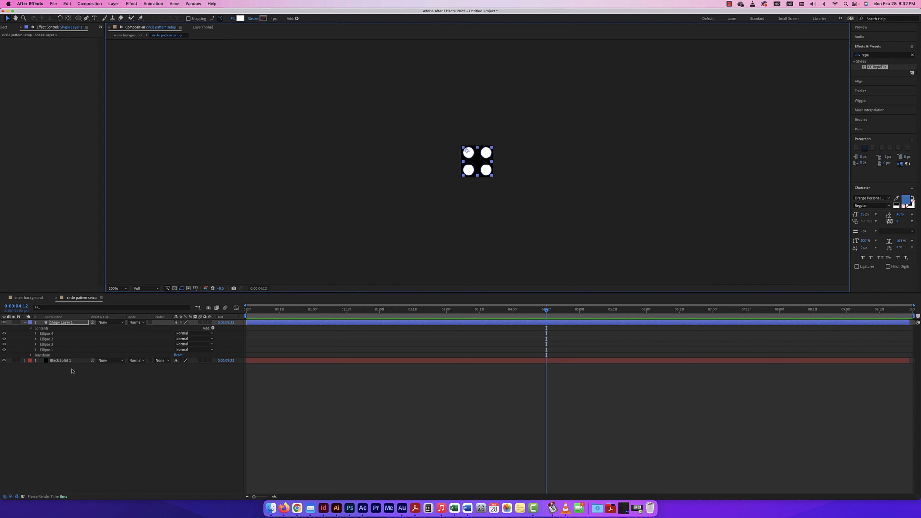
left_click(79, 334)
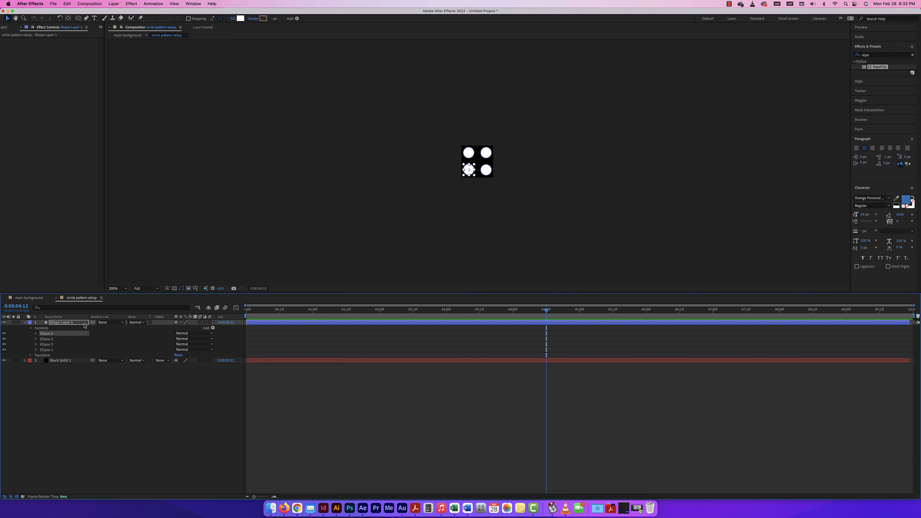
key("Right")
key("Right")
key("Up")
left_click(485, 170)
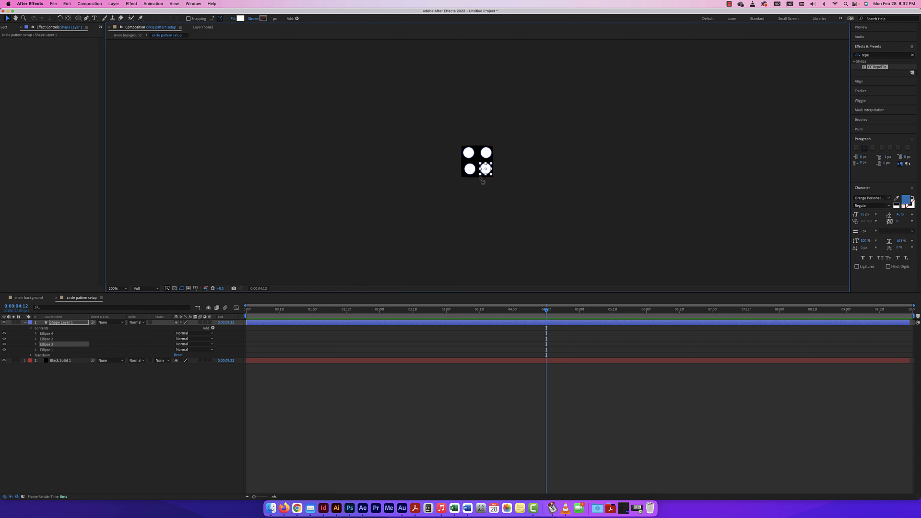
left_click(486, 151)
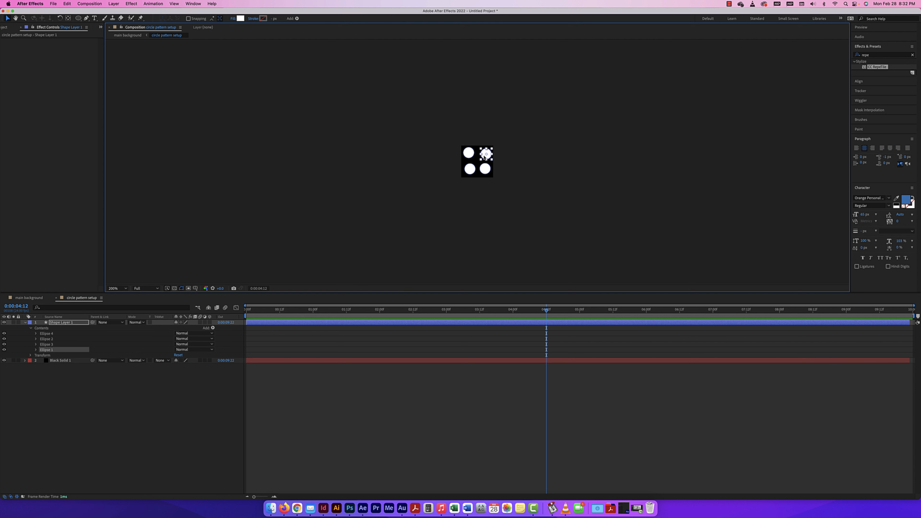
left_click(468, 154)
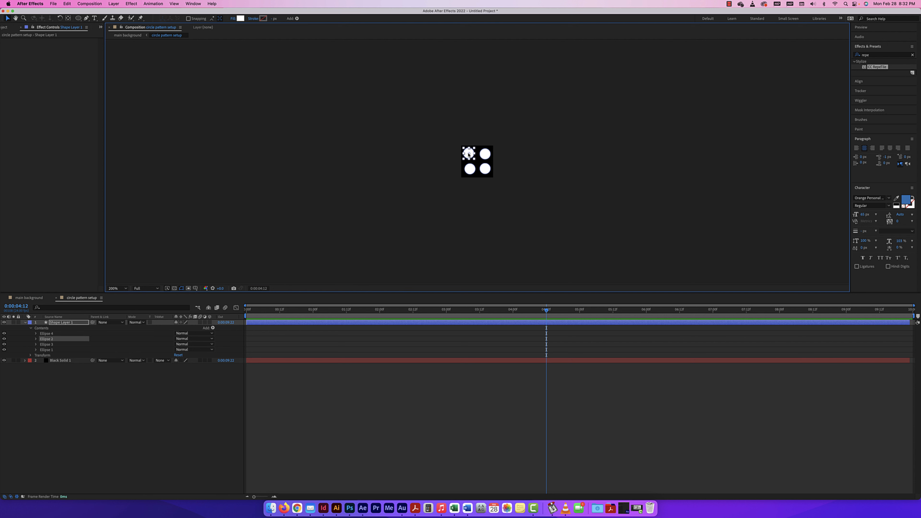
left_click(574, 138)
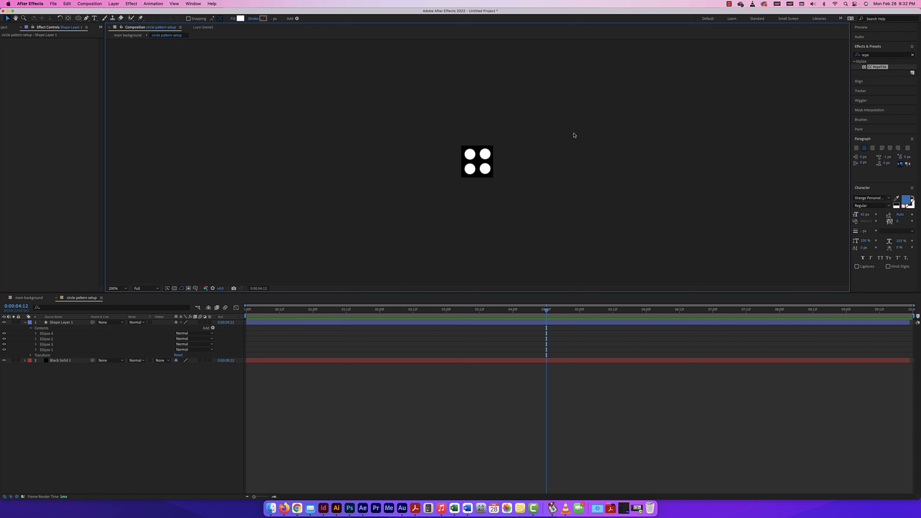
left_click(471, 160)
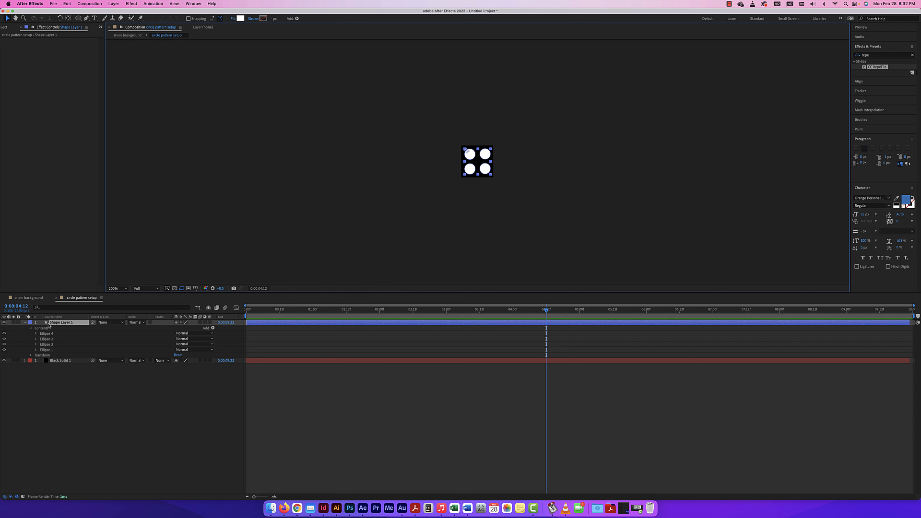
Step: Change the fill color of the tile's lower-left circle to pure red, FF0000
left_click(47, 333)
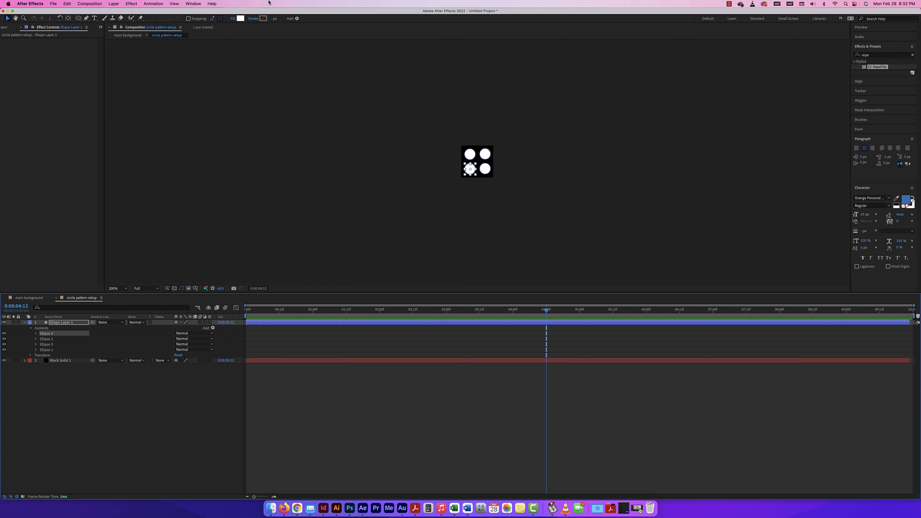
left_click(240, 19)
left_click(623, 240)
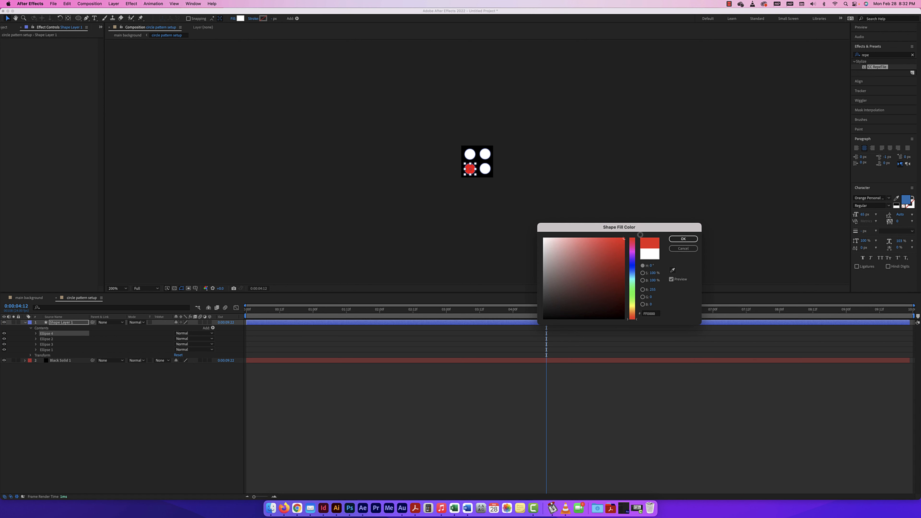
left_click(684, 239)
Step: Change the fill color of the tile's upper-right circle to a fully saturated bright green
left_click(485, 153)
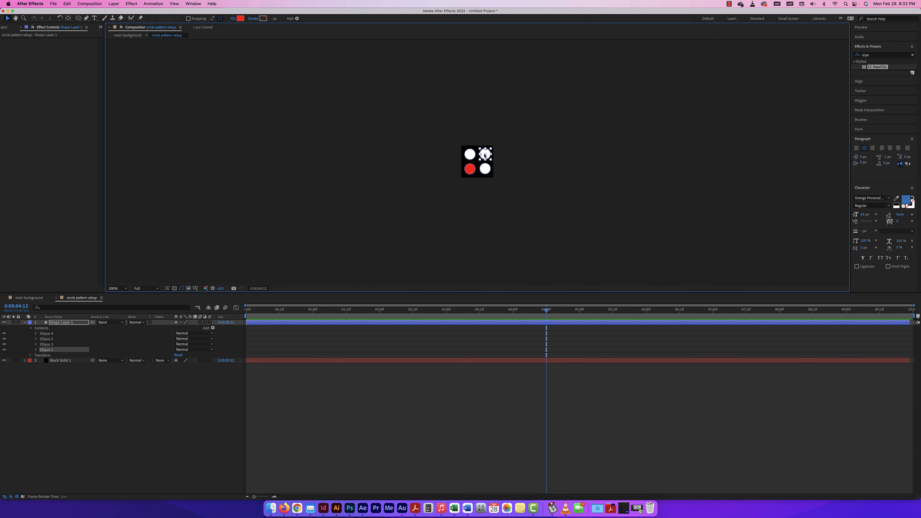
left_click(242, 19)
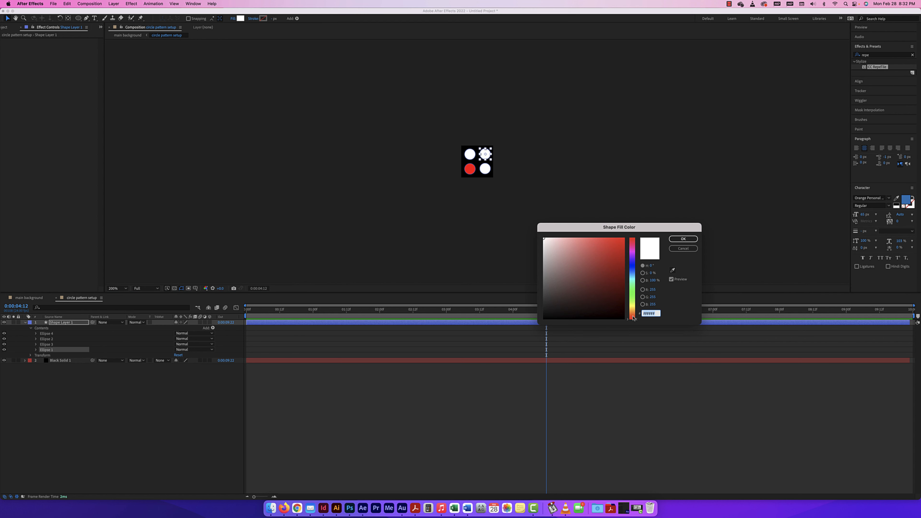
left_click(638, 299)
left_click_drag(637, 299, 637, 296)
left_click_drag(623, 299, 625, 237)
left_click(674, 242)
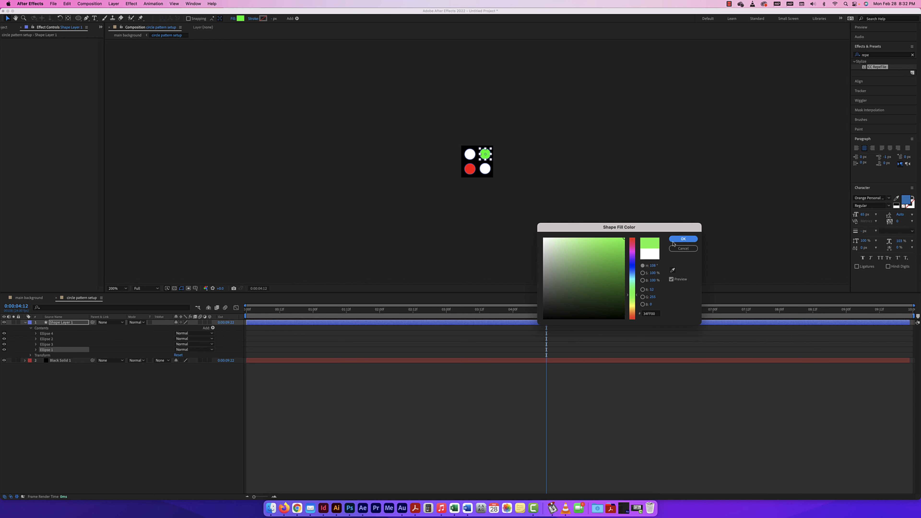
Step: Return to the main background composition and play back the recolored pattern's drift from the start of the timeline
left_click(24, 298)
left_click(454, 170)
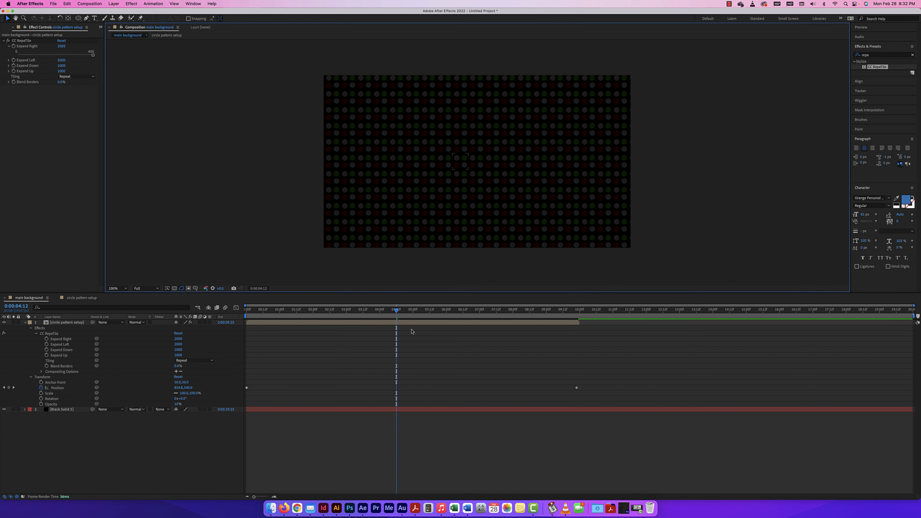
left_click_drag(396, 310, 247, 309)
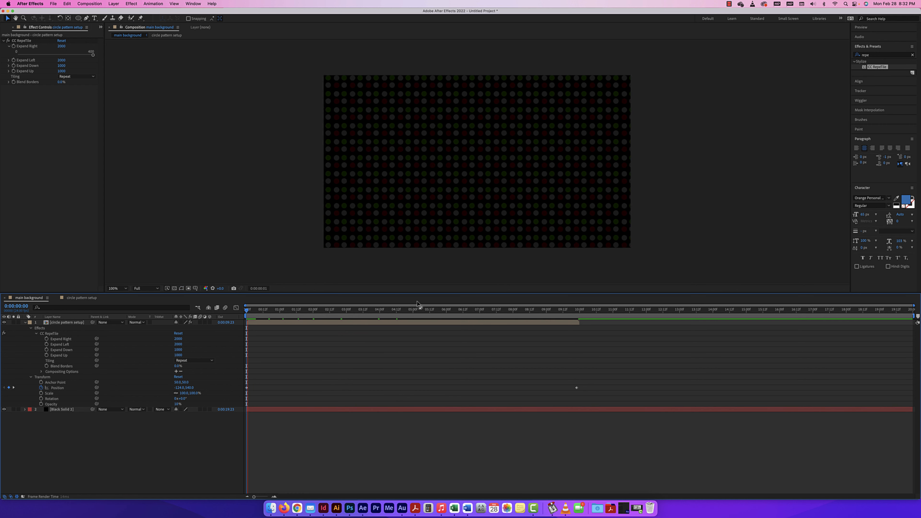
key("space")
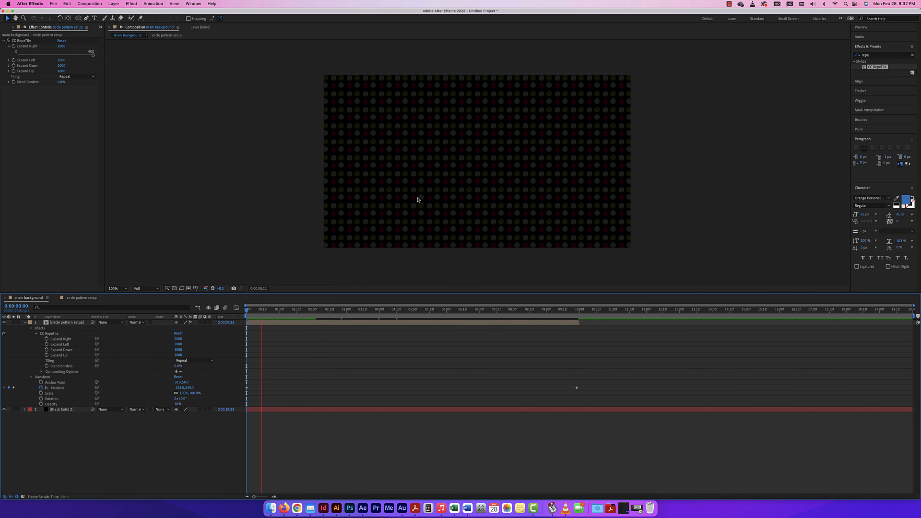
key("space")
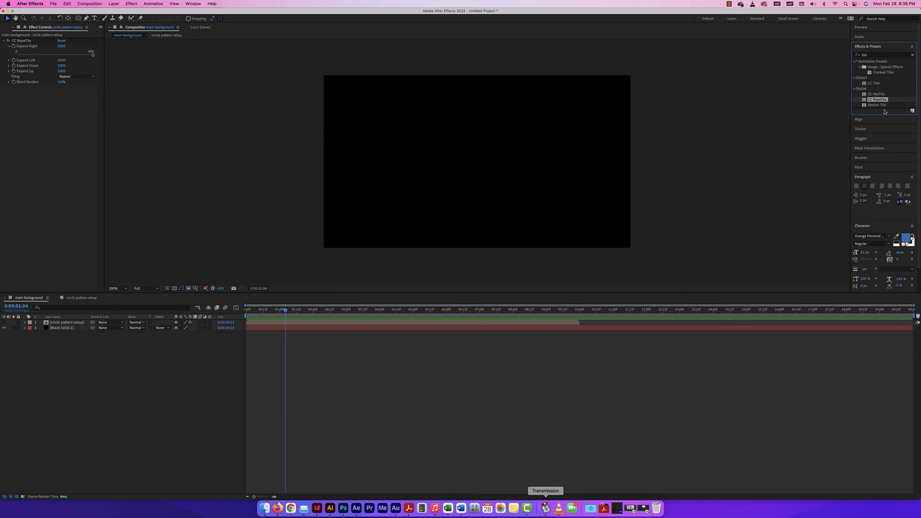
Step: Make the circle pattern setup layer visible, duplicate it, and hide the original beneath the copy
left_click(63, 323)
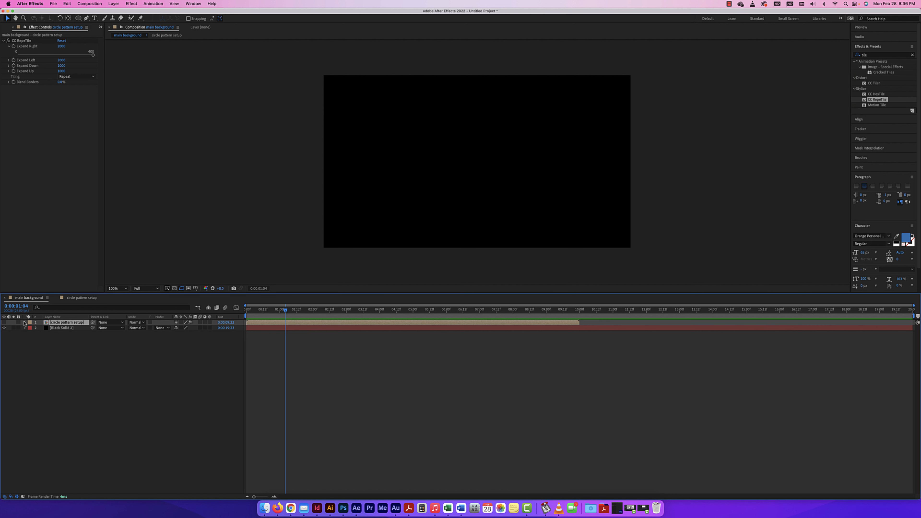
left_click(4, 322)
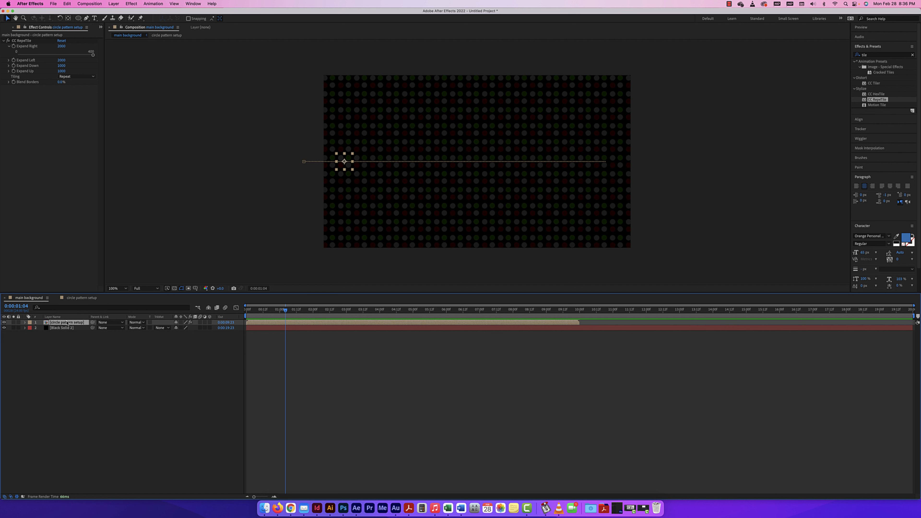
key("super+d")
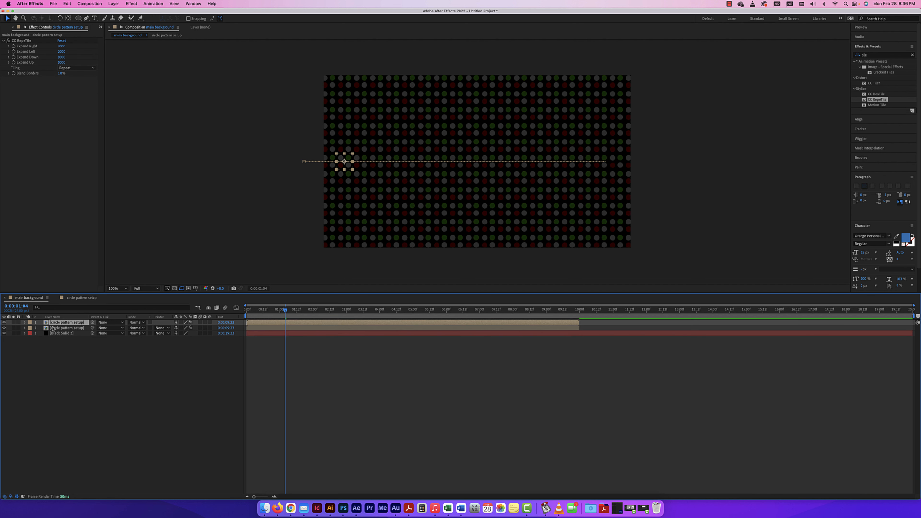
left_click(4, 333)
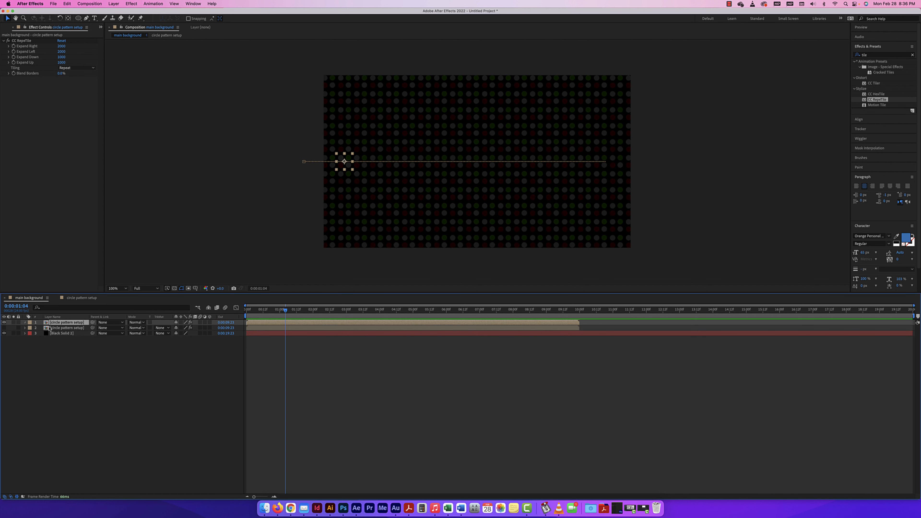
Step: Remove the CC RepeTile effect and position keyframes from the duplicated circle pattern layer, and reset its transform
left_click(25, 323)
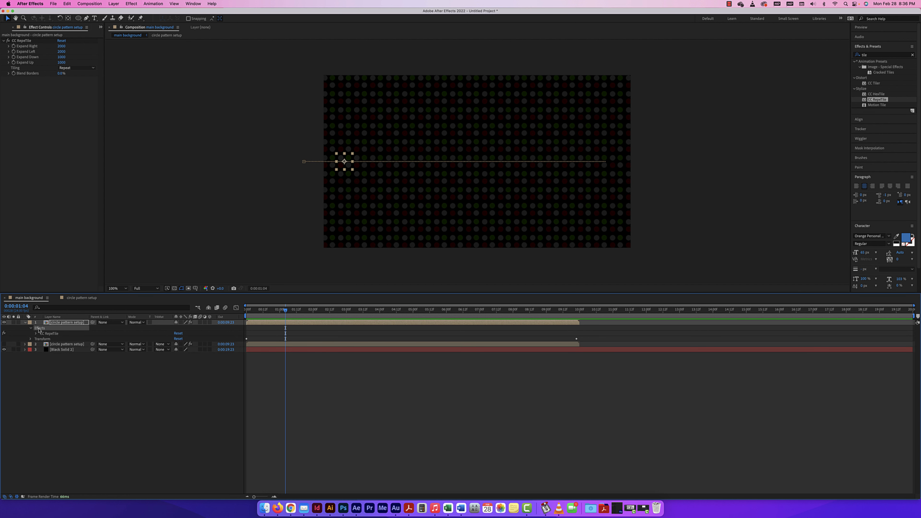
key("Delete")
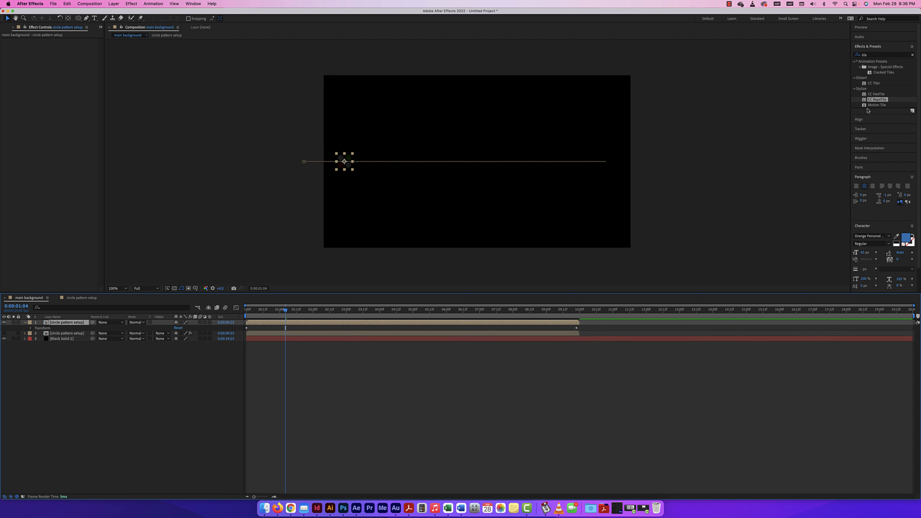
left_click(31, 328)
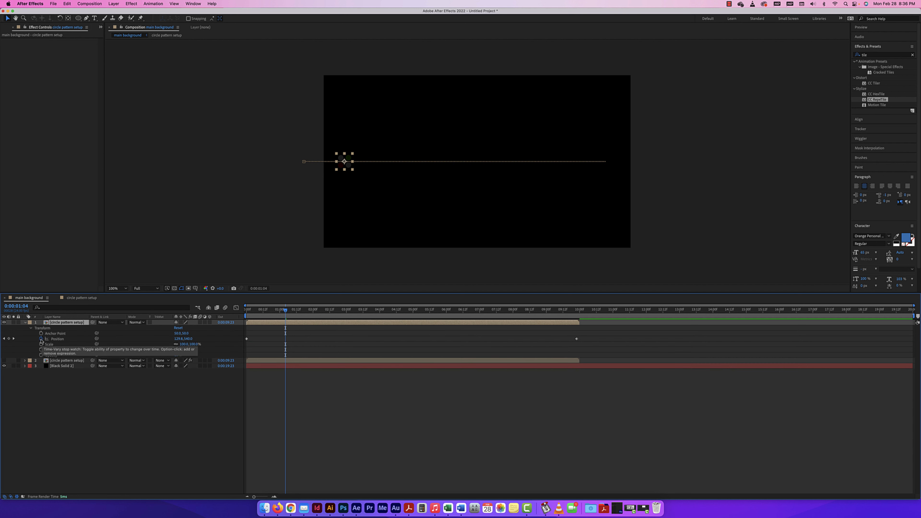
left_click(41, 339)
left_click(178, 328)
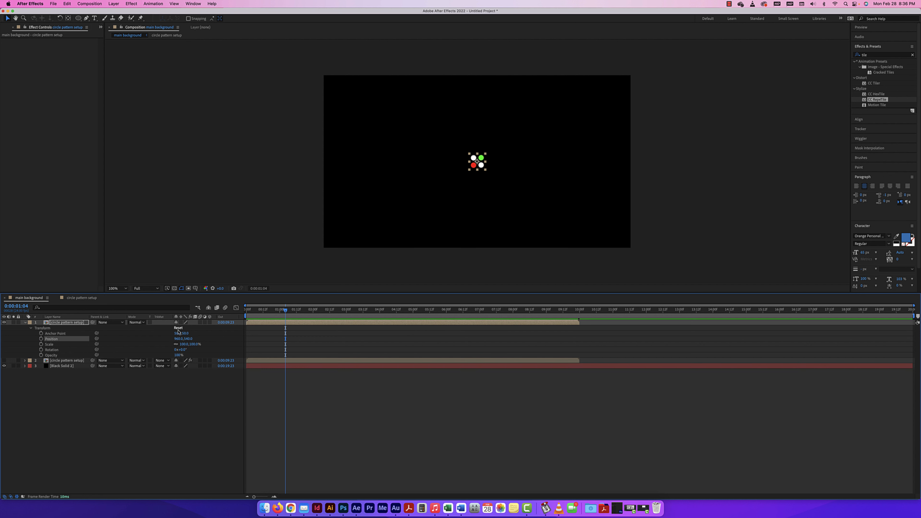
Step: Set the duplicated circle pattern layer's opacity to 50% and apply the Motion Tile effect to it
left_click(178, 355)
key("Return")
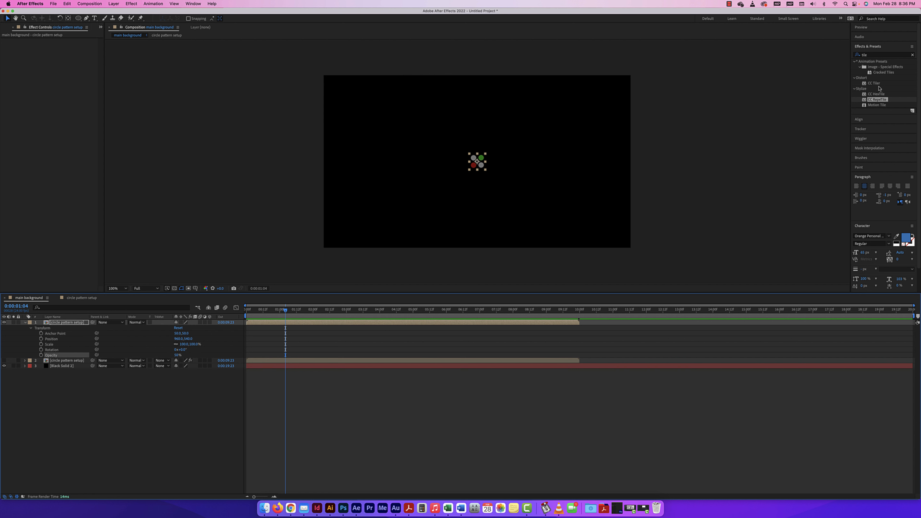
left_click_drag(880, 106, 68, 323)
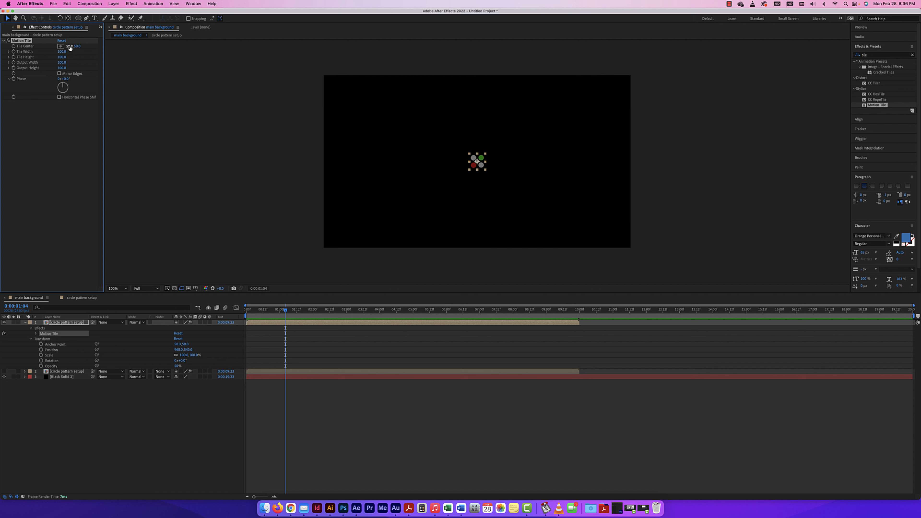
Step: Try shifting Motion Tile's tile center horizontally, undo it, and check the source tile in the circle pattern setup composition
left_click_drag(70, 48, 110, 48)
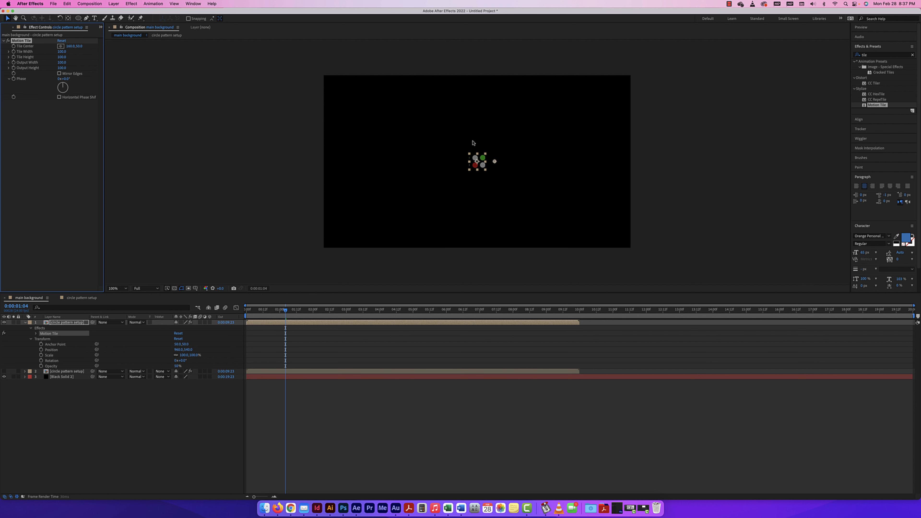
key("Delete")
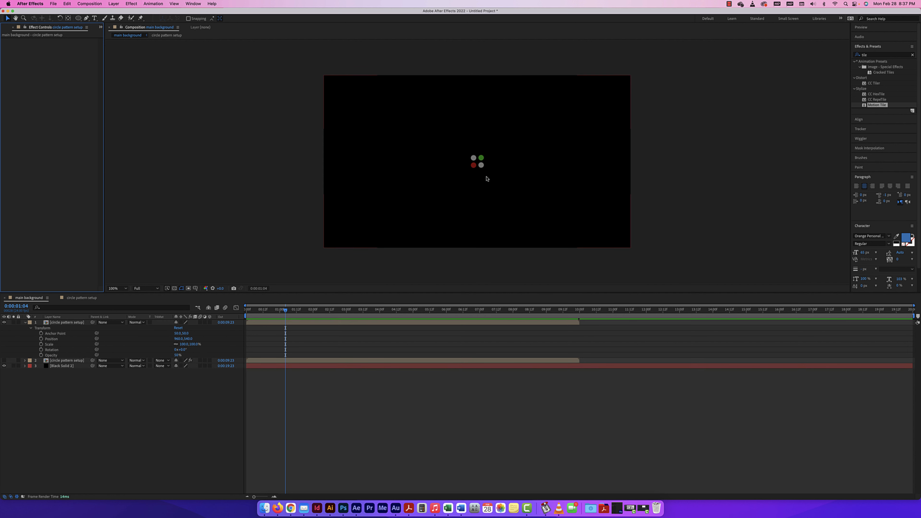
key("super+z")
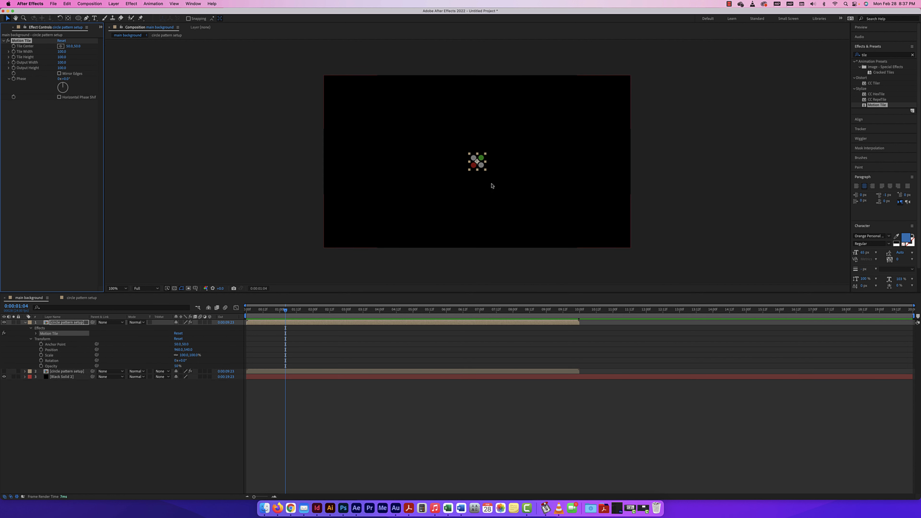
double_click(478, 161)
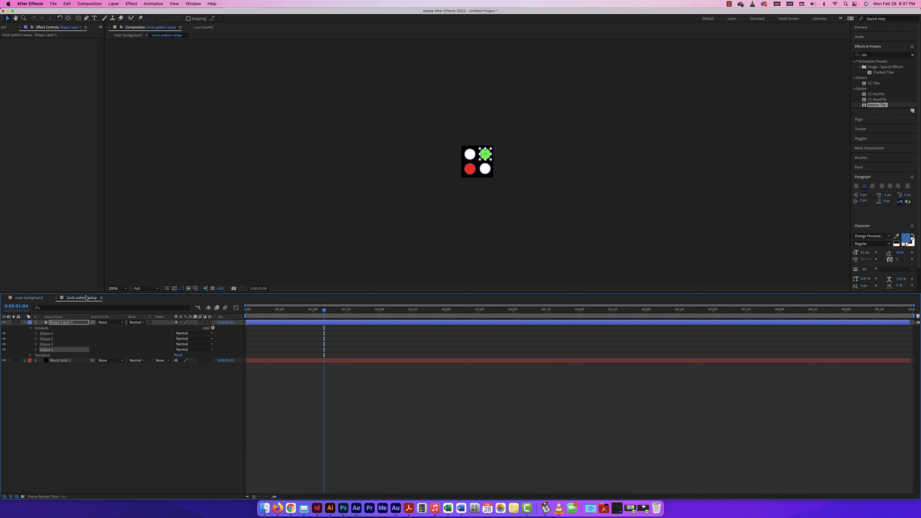
left_click(29, 298)
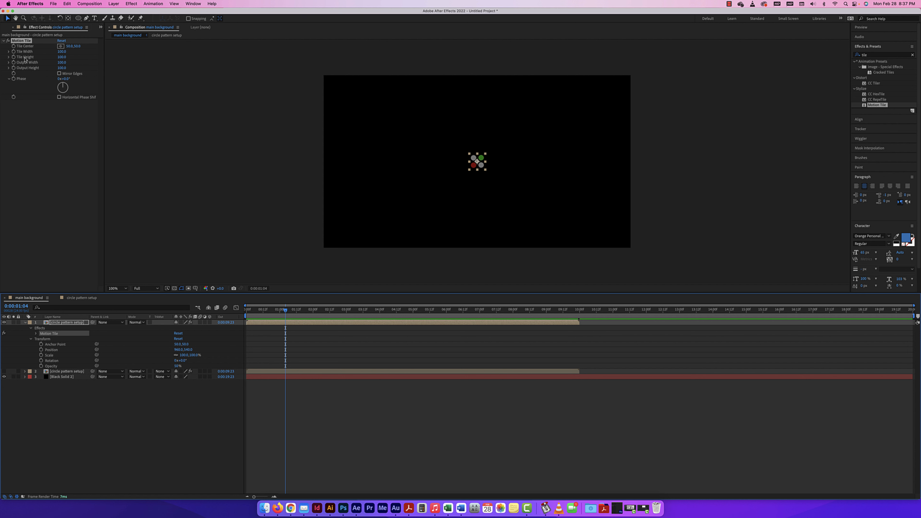
Step: Set Motion Tile's output width to 2000 so the circles repeat across the full frame width
left_click(9, 62)
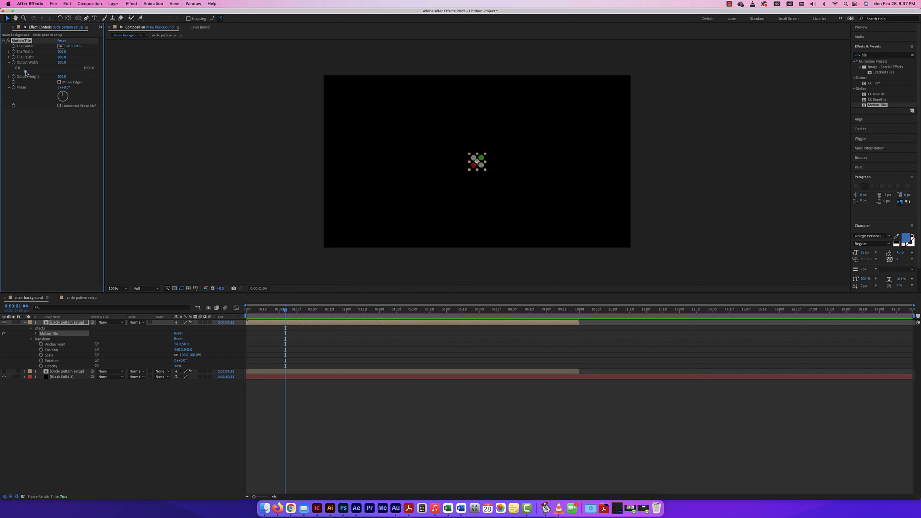
left_click_drag(25, 72, 95, 74)
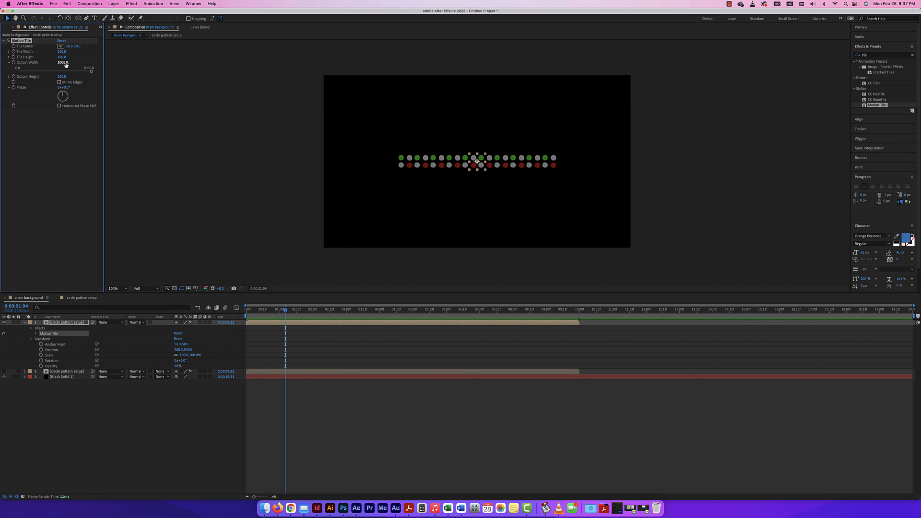
left_click(64, 63)
type("2")
key("Return")
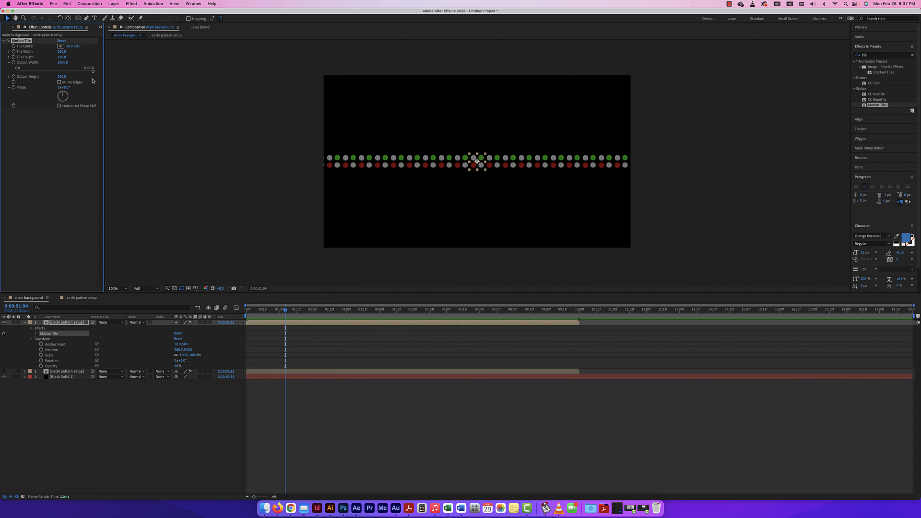
Step: Set Motion Tile's output height to 1500 so the circles repeat over the full frame height
left_click(8, 77)
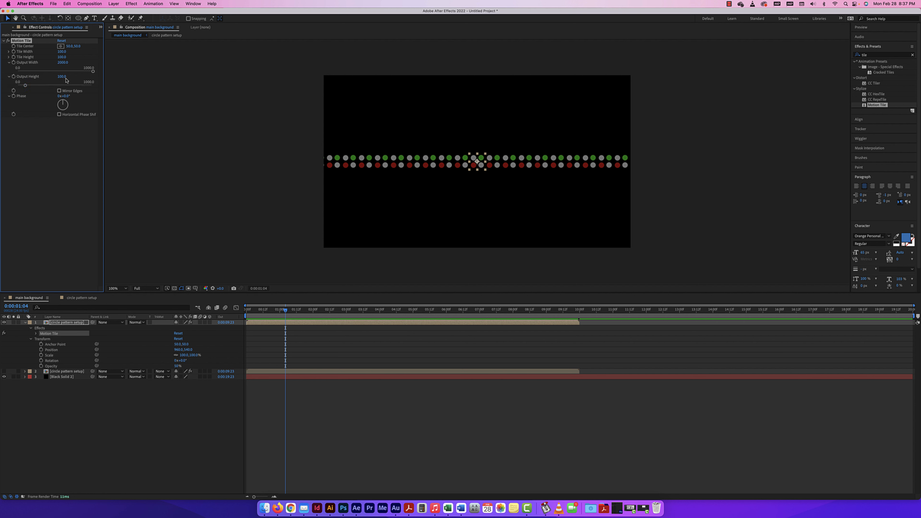
left_click_drag(26, 86, 99, 87)
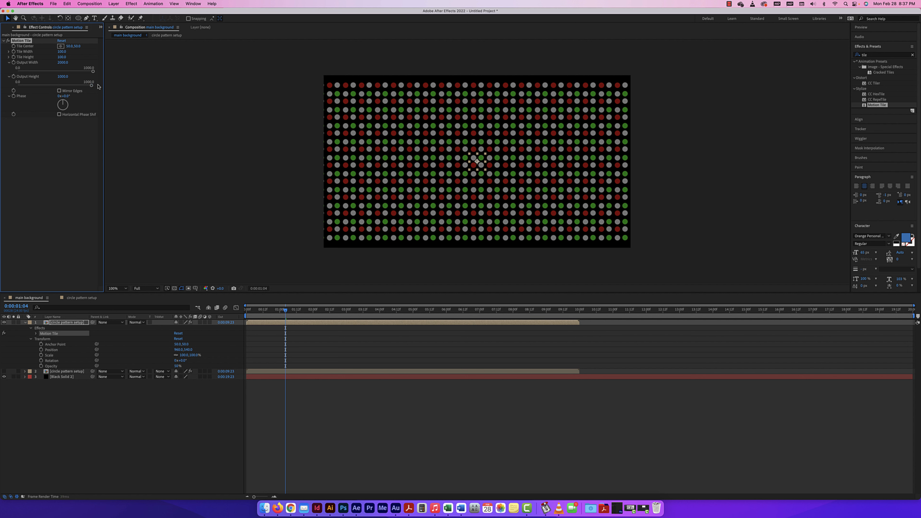
left_click(64, 76)
type("1500")
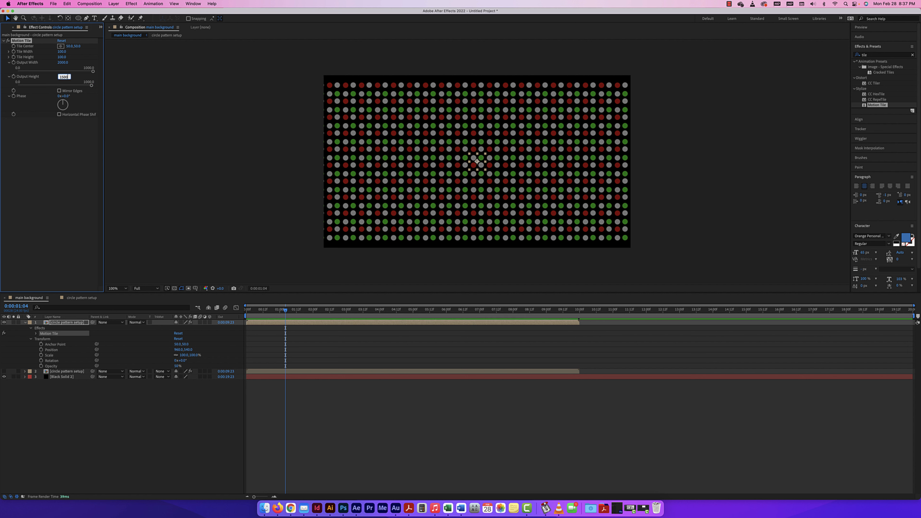
key("Return")
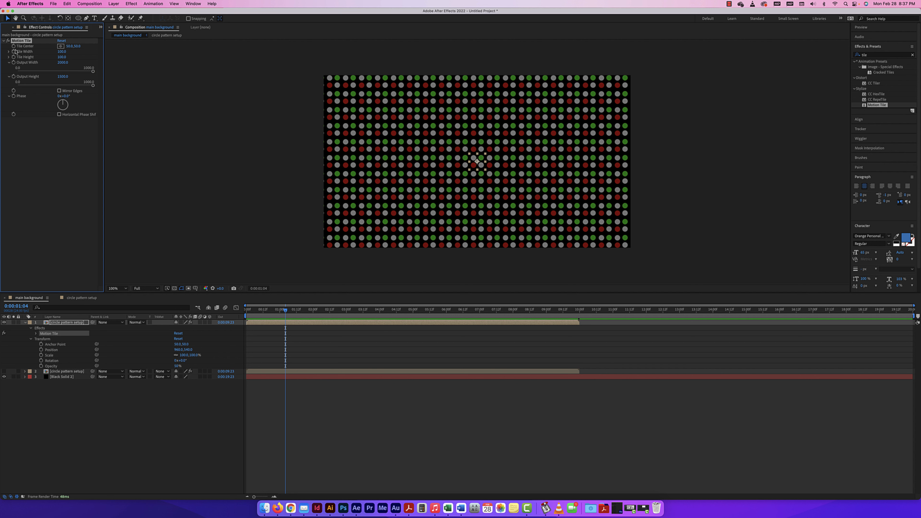
Step: Set Motion Tile's tile width and tile height to 50 so the circles shrink evenly in both directions
left_click(9, 51)
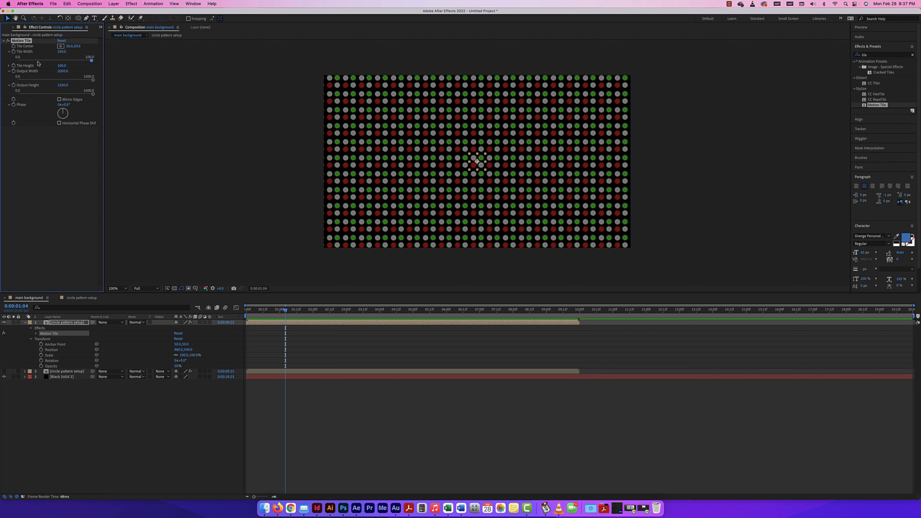
mouse_move(92, 60)
left_mouse_down()
mouse_move(18, 61)
mouse_move(87, 61)
mouse_move(103, 64)
mouse_move(73, 62)
mouse_move(100, 74)
left_mouse_up()
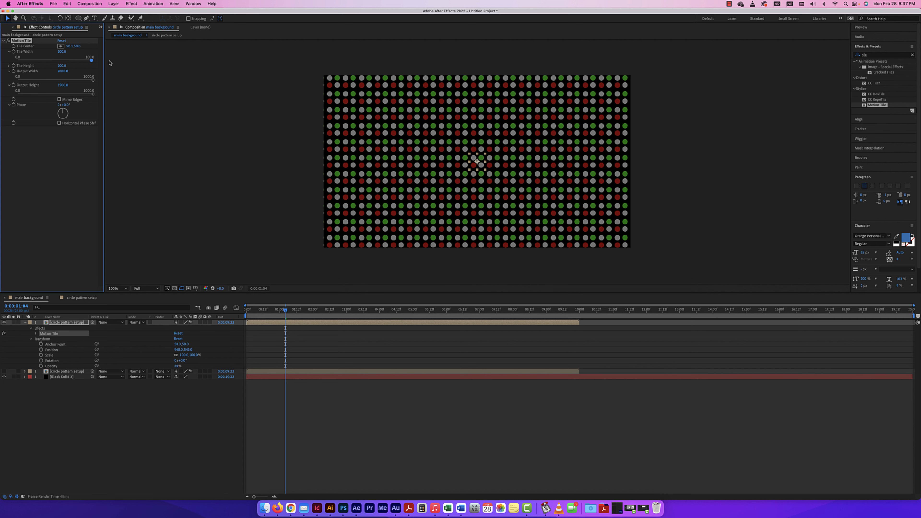
left_click(9, 66)
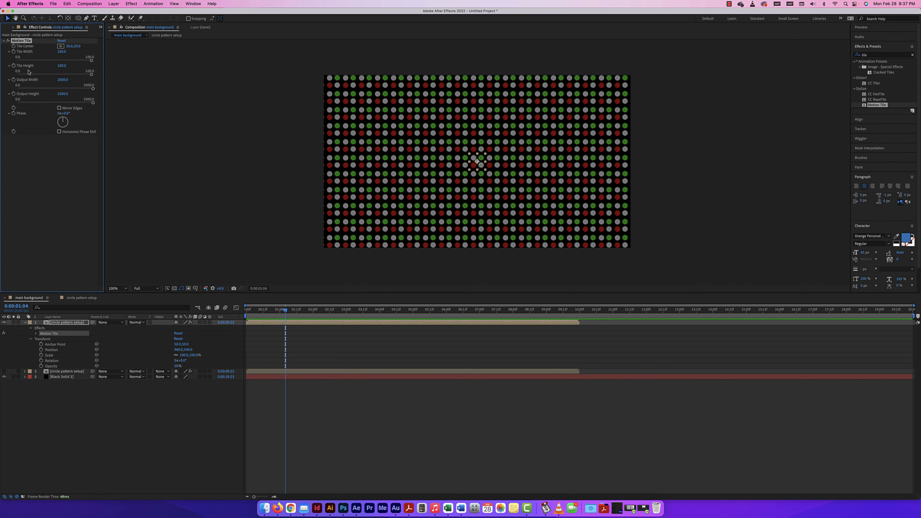
left_click_drag(94, 76, 59, 62)
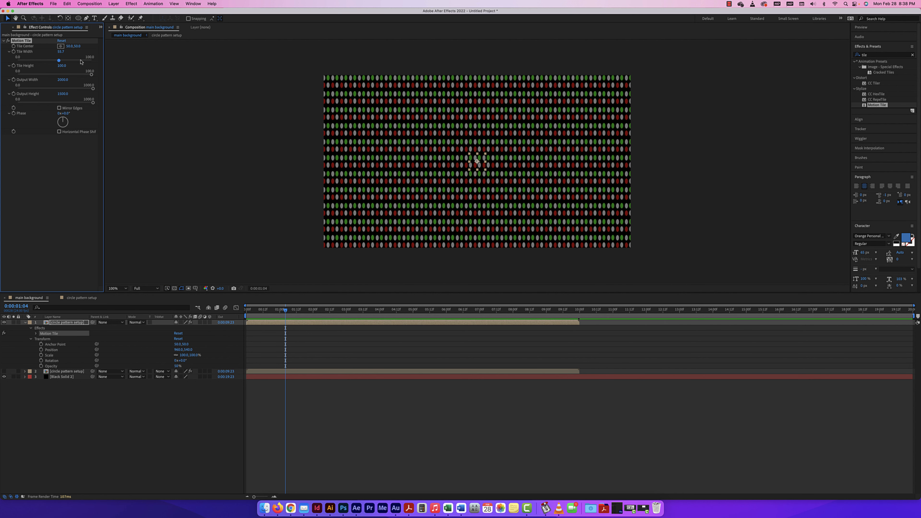
left_click(61, 51)
type("50")
key("Return")
left_click(61, 66)
type("50")
key("Return")
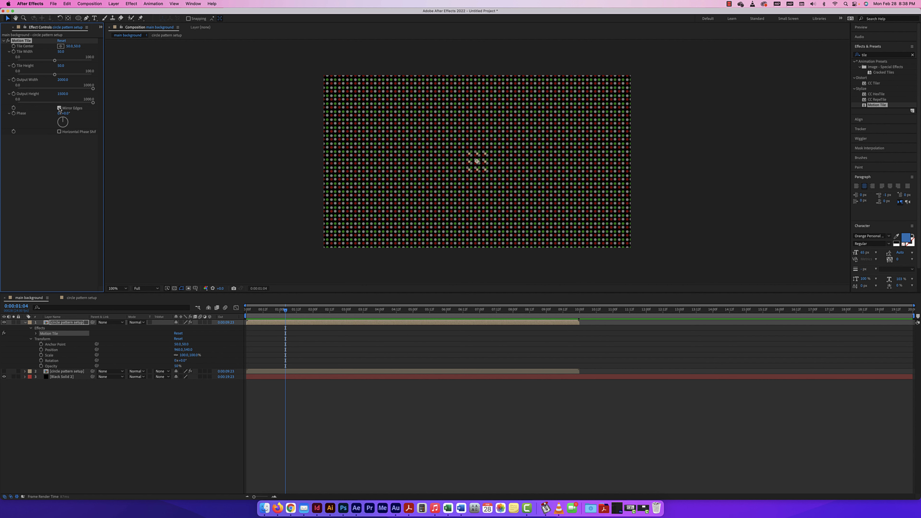
Step: Try Mirror Edges on the Motion Tile pattern, and turn it off again
left_click(59, 108)
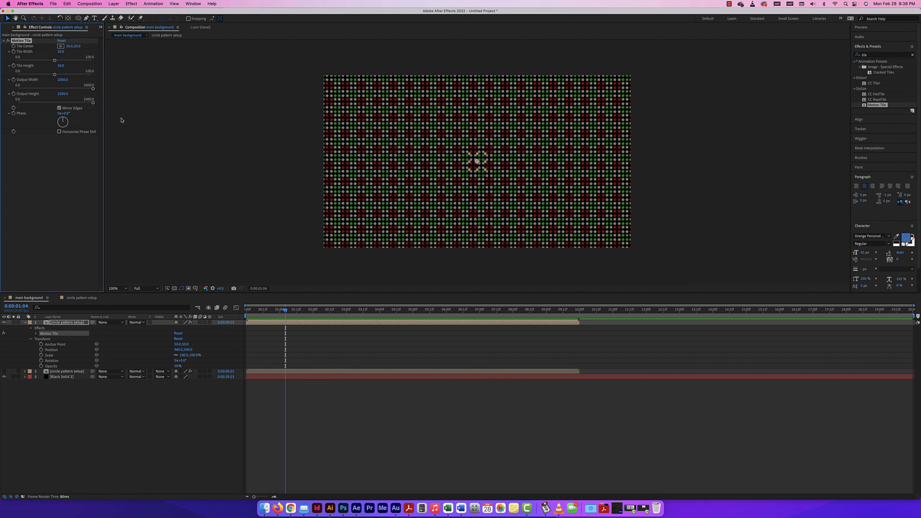
left_click(59, 109)
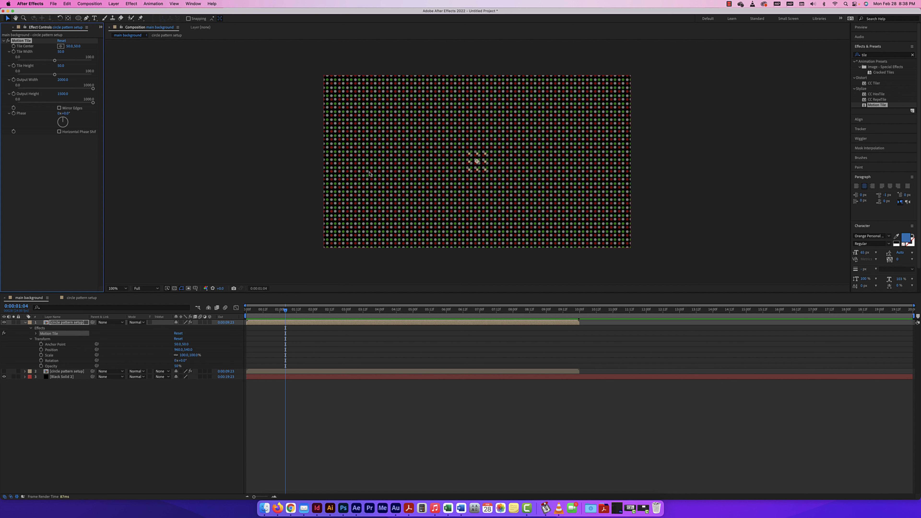
Step: Try offsetting the tile columns with Motion Tile's phase, setting it to 90°
key("period")
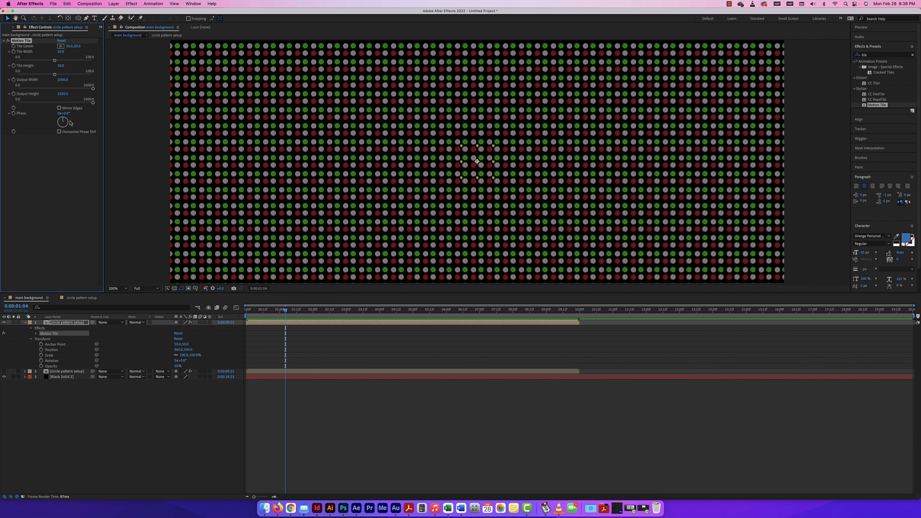
left_click_drag(63, 121, 243, 130)
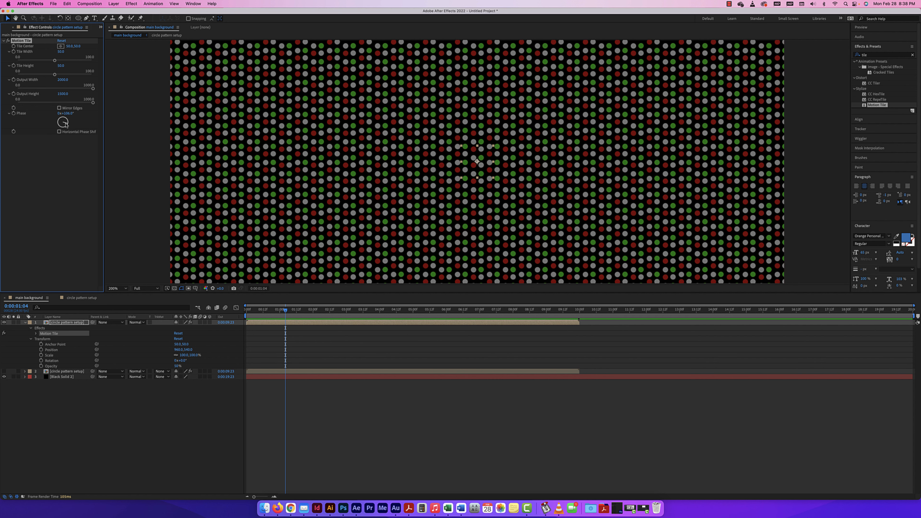
left_click_drag(67, 124, 64, 128)
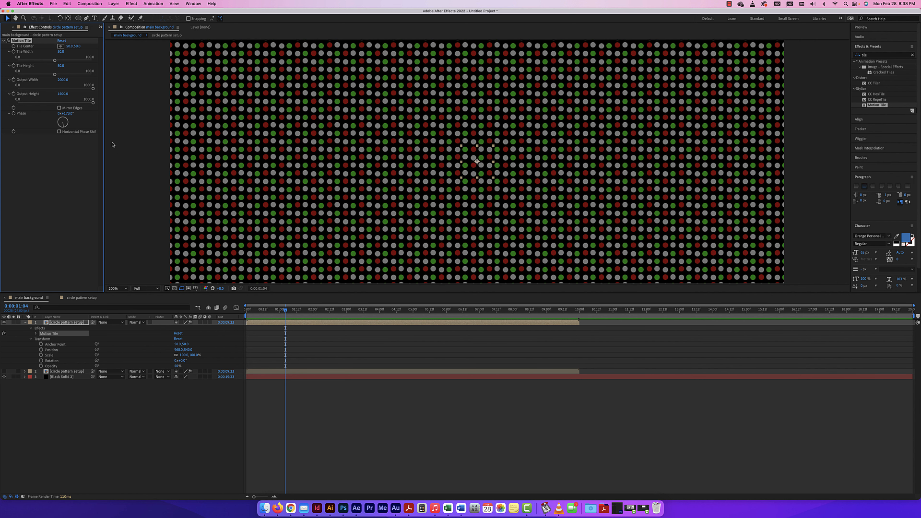
left_click(68, 113)
type("90")
key("Return")
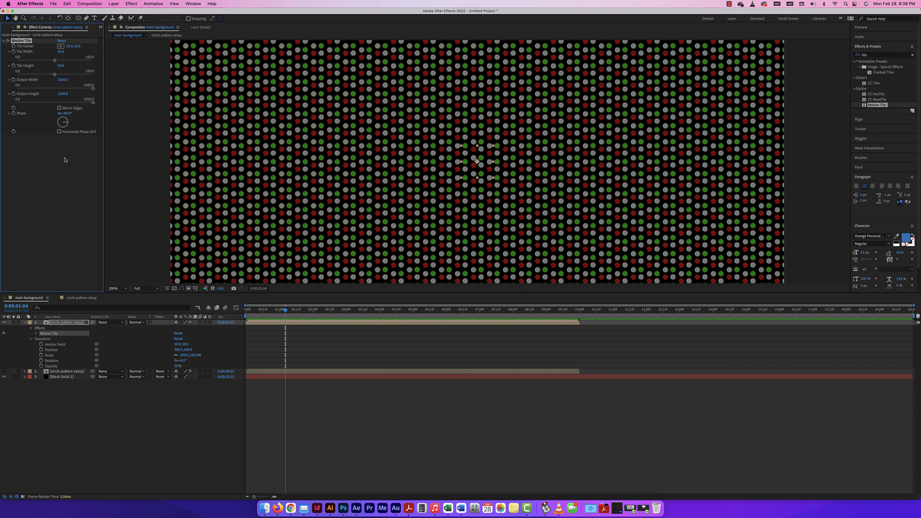
Step: Try Horizontal Phase Shift on the tiling, turn it off, and reset Motion Tile's phase to 0°
left_click(59, 132)
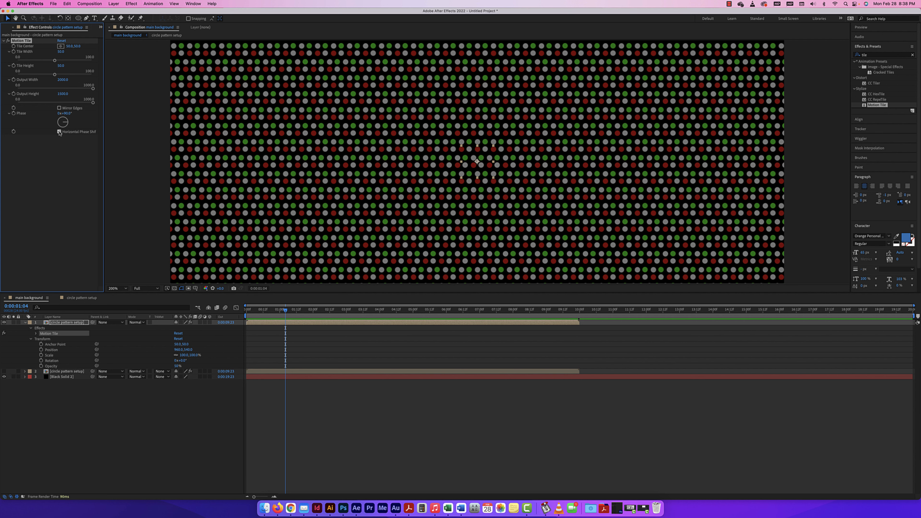
left_click(59, 132)
left_click(65, 113)
type("0")
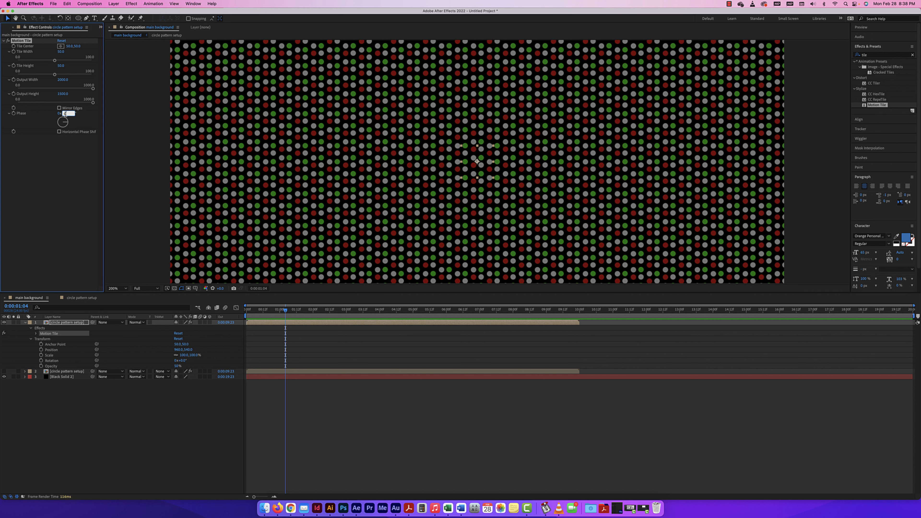
key("Return")
key("comma")
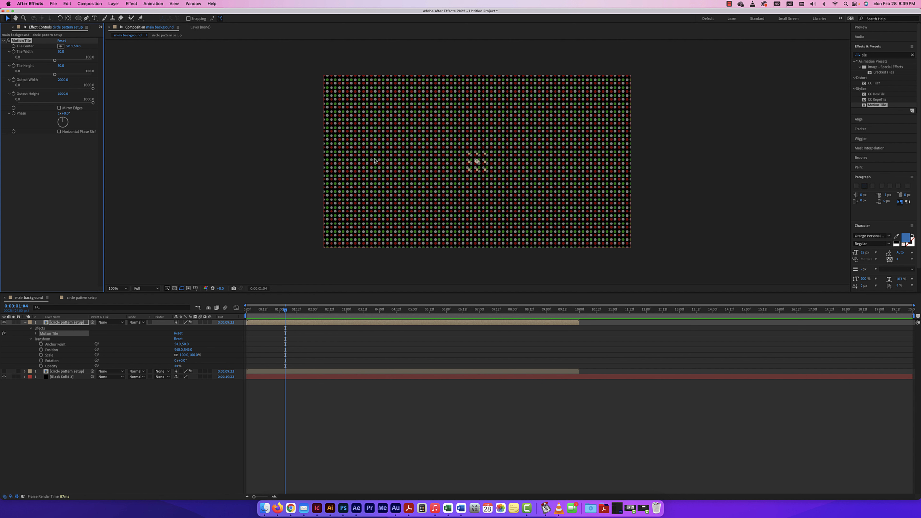
Step: Examine the shape layer's ellipse and transform properties at the start of circle pattern setup, and check the tiled result in main background
left_click(76, 297)
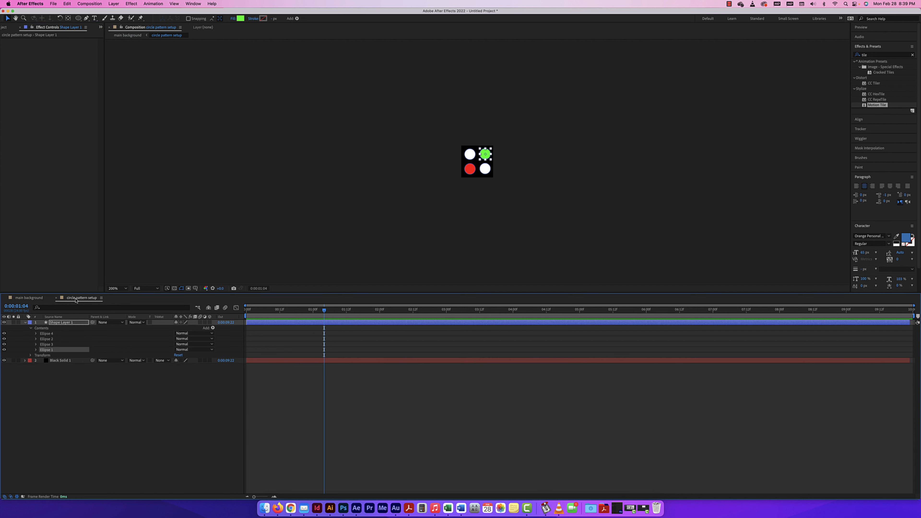
left_click(507, 189)
left_click(485, 154)
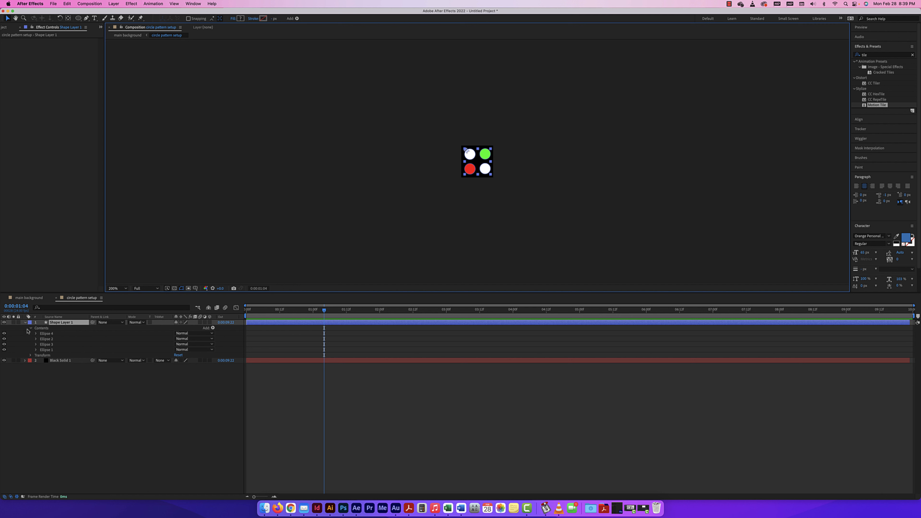
left_click(49, 334)
left_click(36, 334)
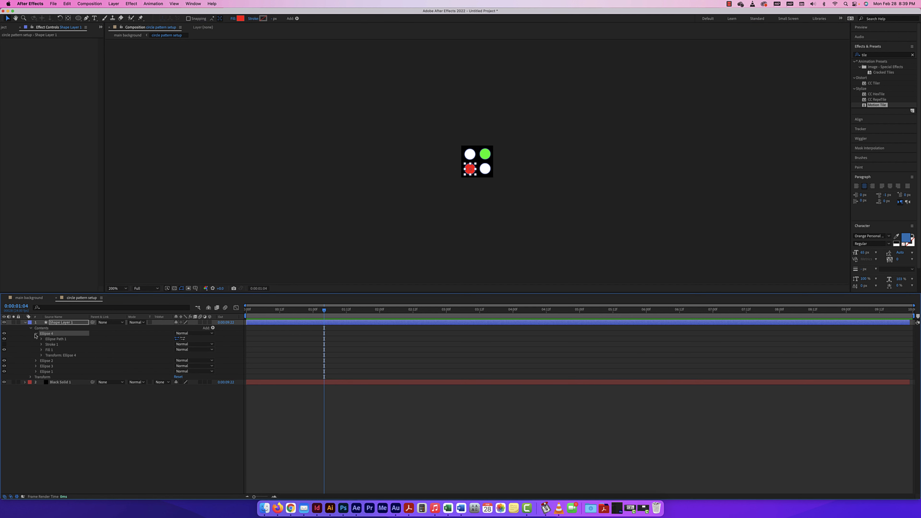
key("Home")
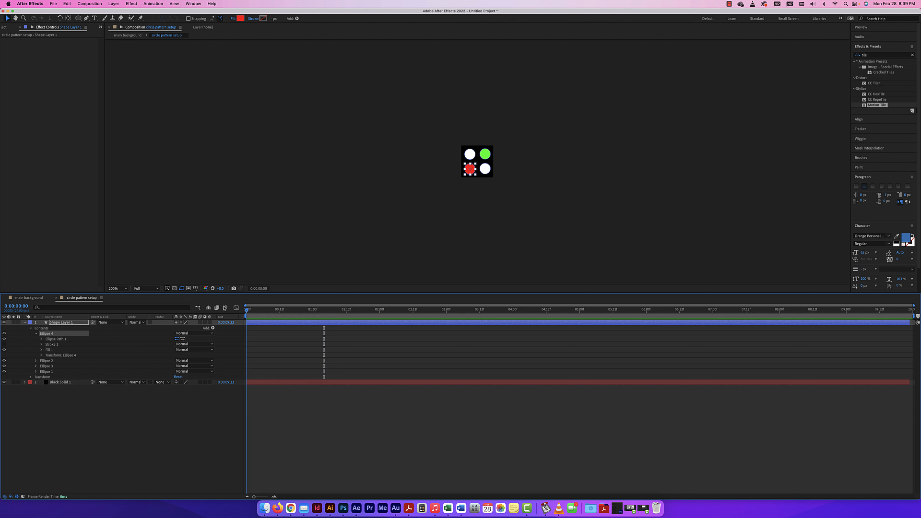
left_click(36, 333)
left_click(30, 356)
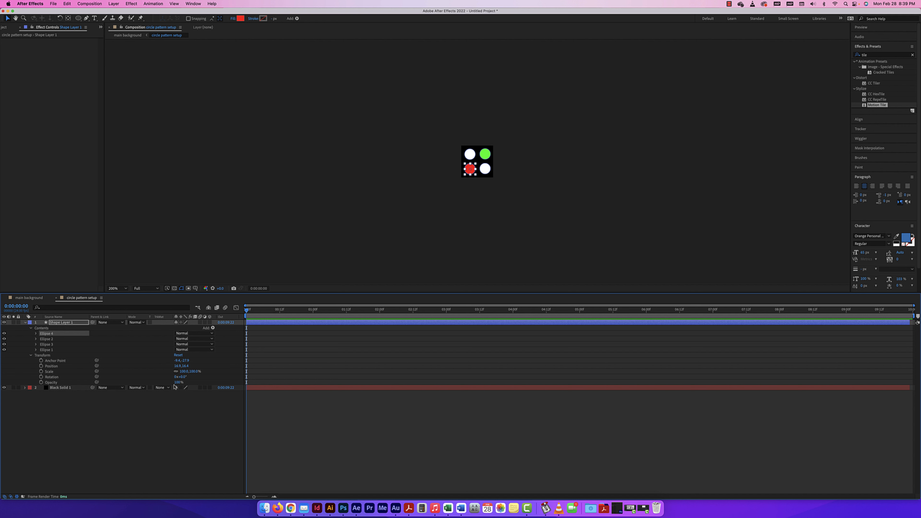
left_click(36, 350)
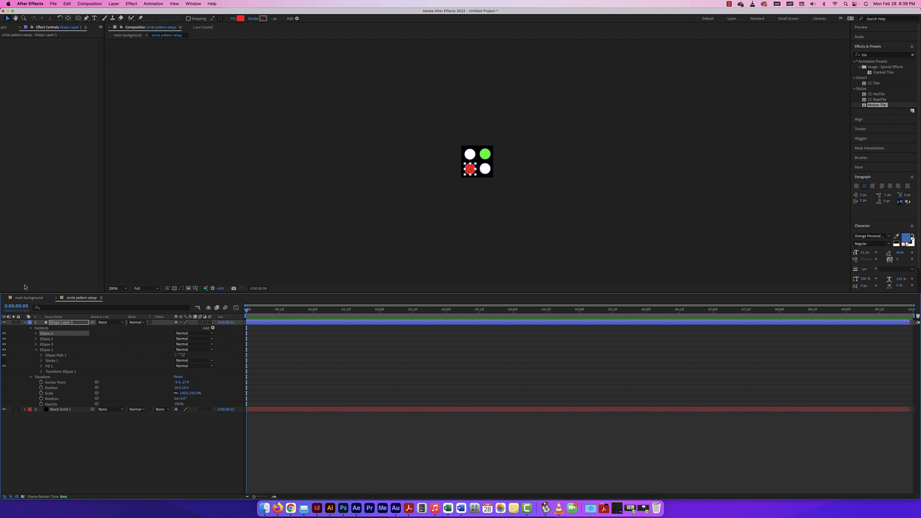
left_click(26, 299)
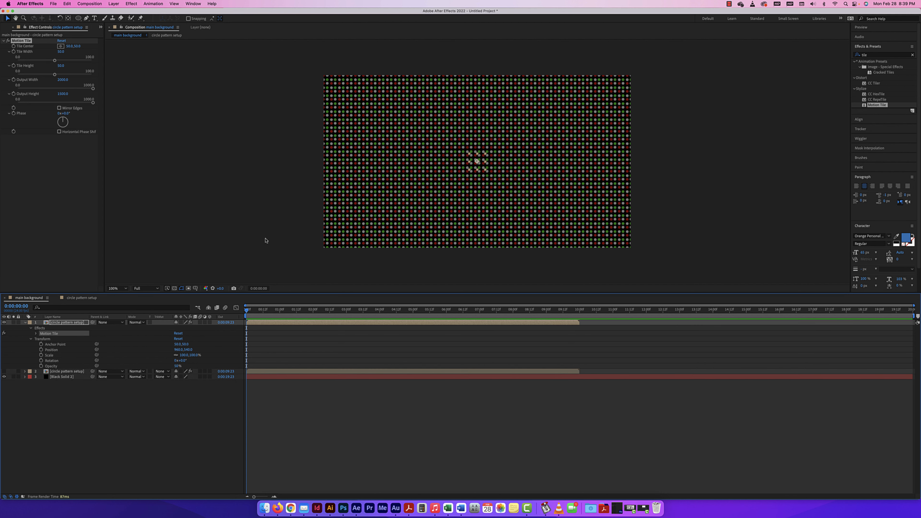
Step: Expand the ellipses in circle pattern setup and add a fill color keyframe to the red circle, Ellipse 4, at 0:00
left_click(83, 298)
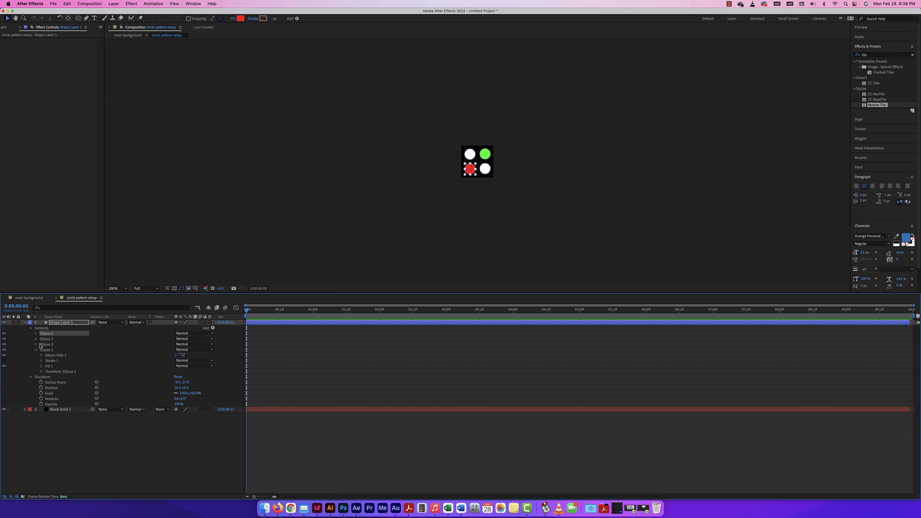
left_click(36, 333)
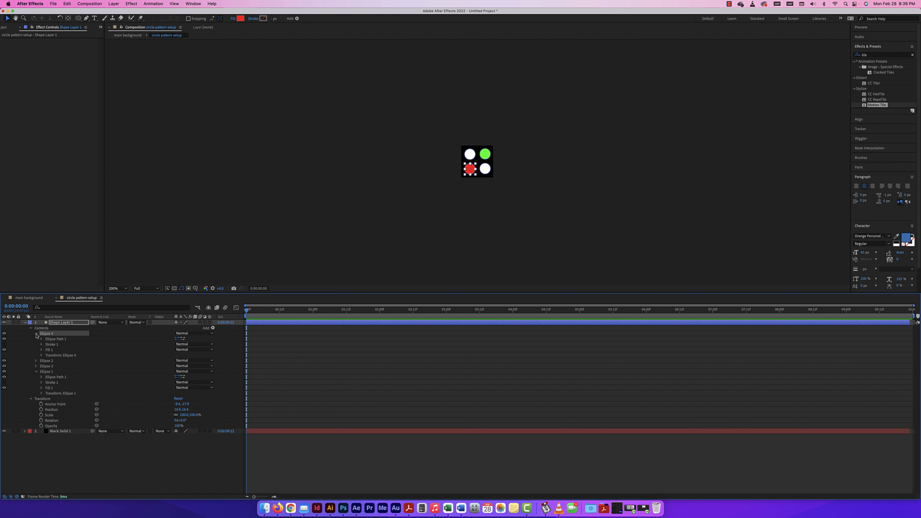
left_click(36, 361)
left_click(36, 388)
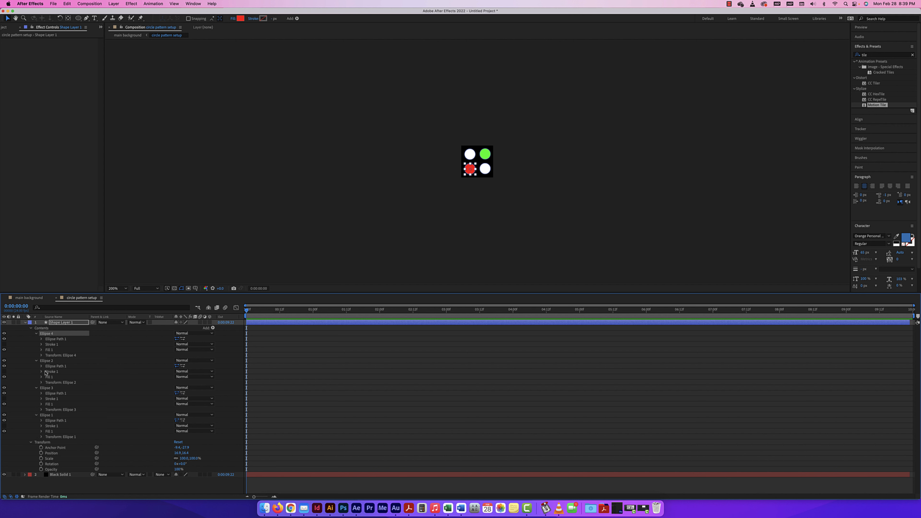
left_click(41, 351)
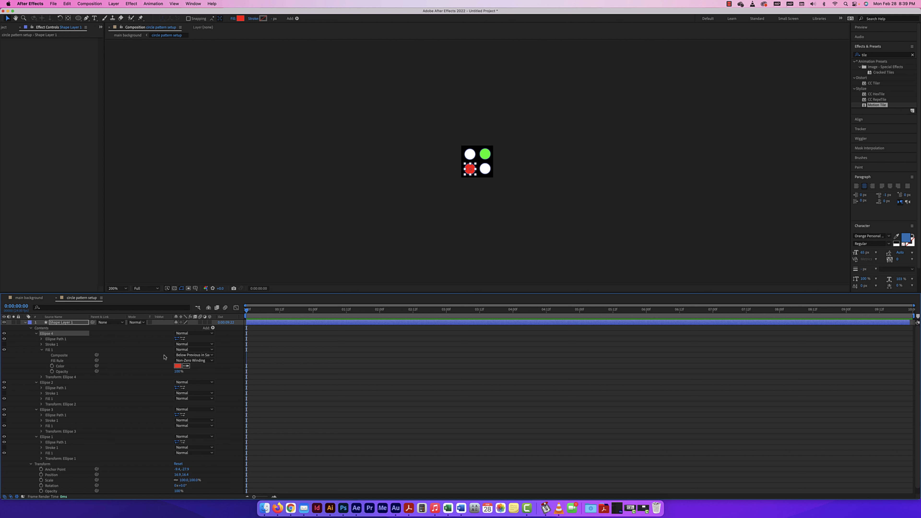
left_click(51, 366)
Step: Keyframe the red circle's fill color to black at 0:00:00:12
left_click_drag(247, 310, 281, 312)
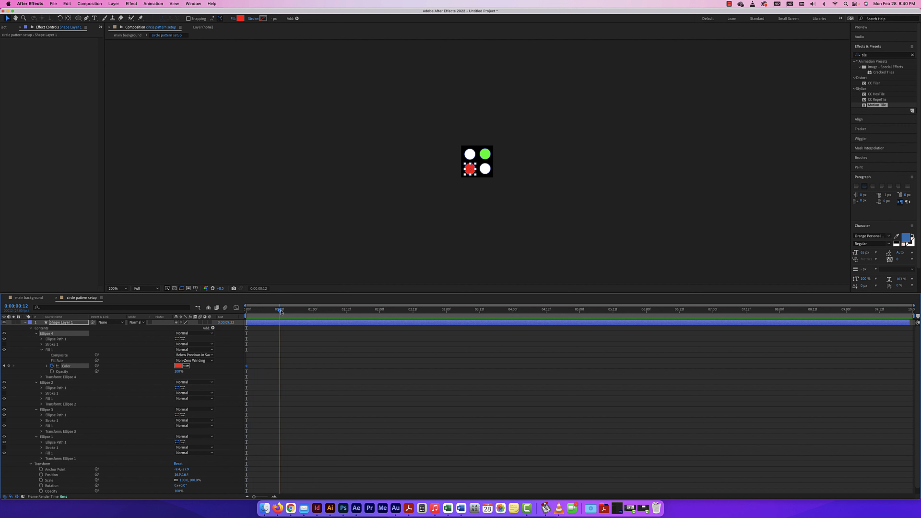
left_click(178, 365)
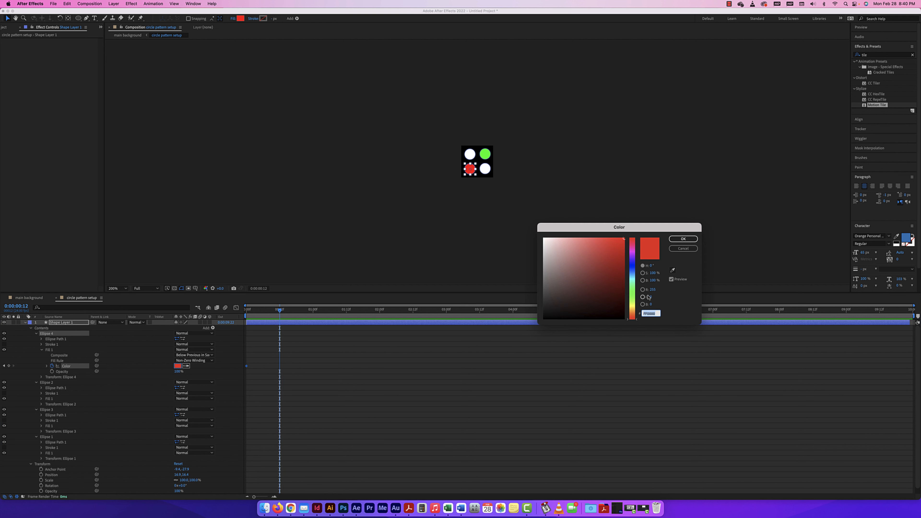
left_click(603, 292)
left_click(683, 239)
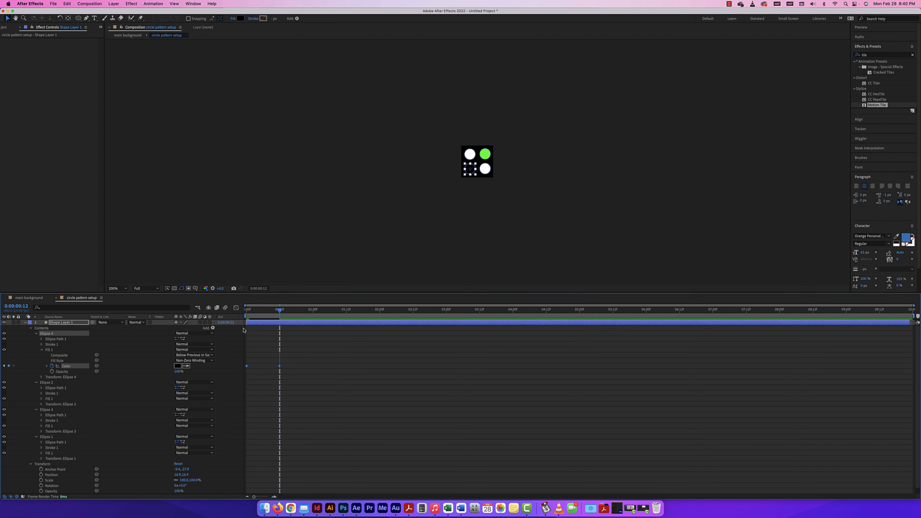
Step: Copy Ellipse 4's red color keyframe to 0:00:01:00 and its black color keyframe to 0:00:01:12
left_click_drag(280, 311, 317, 310)
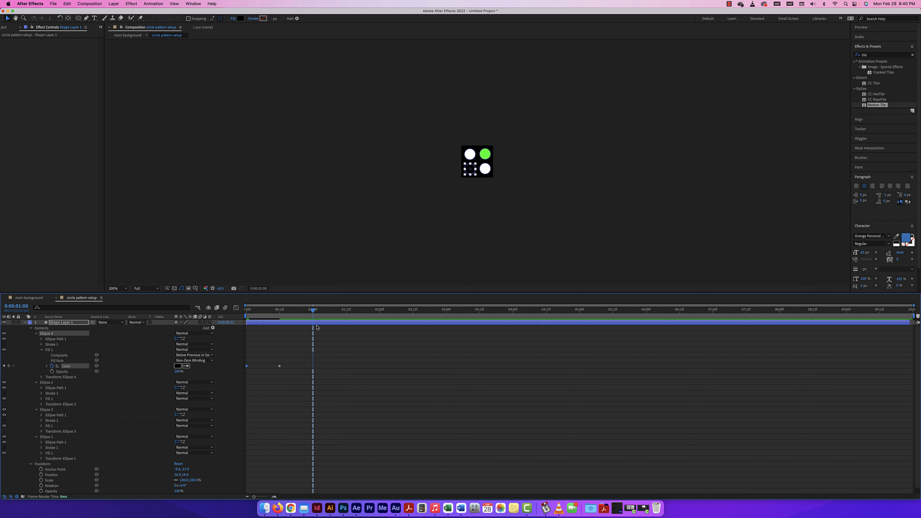
key("ctrl+v")
left_click(280, 365)
left_click_drag(313, 309, 346, 310)
key("ctrl+c")
key("ctrl+v")
Step: Duplicate the four red and black color keyframes at 0:00:02:00, and the resulting eight at 0:00:04:00
left_click_drag(357, 364, 227, 371)
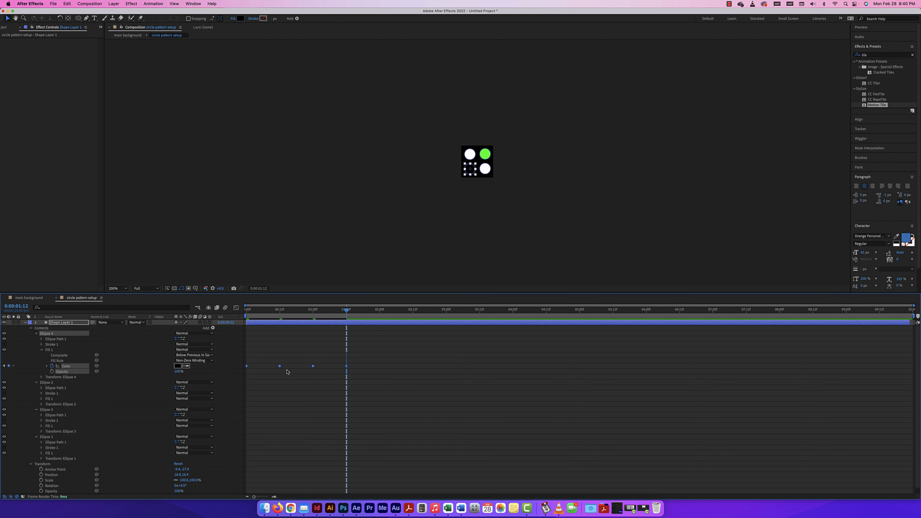
left_click_drag(351, 364, 236, 368)
left_click_drag(346, 312, 380, 311)
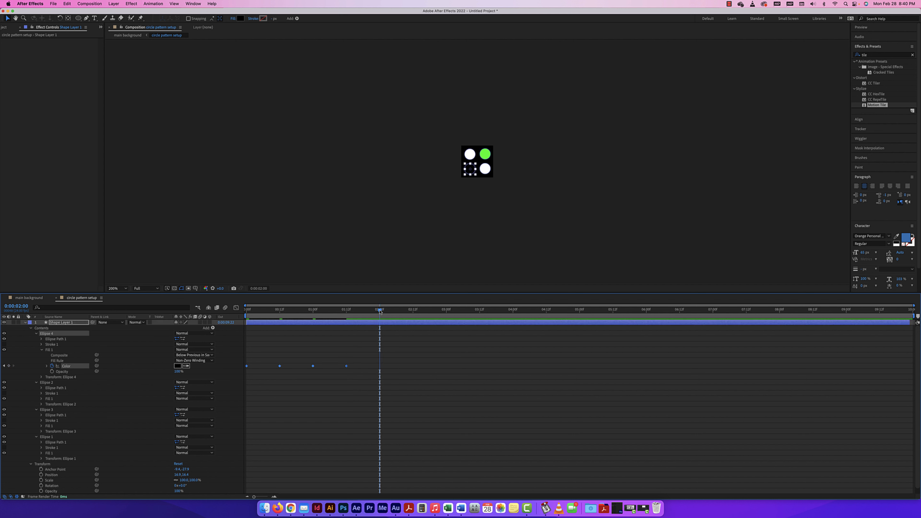
key("cmd+v")
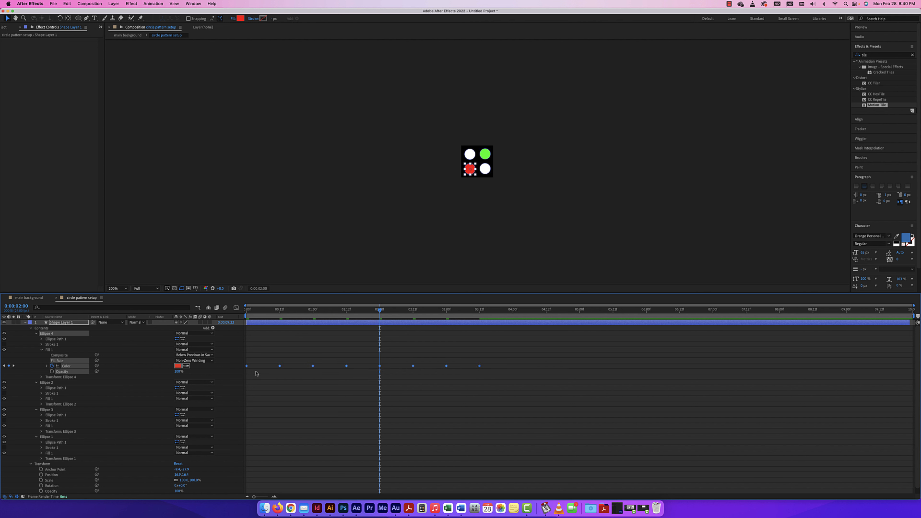
left_click_drag(383, 312, 513, 312)
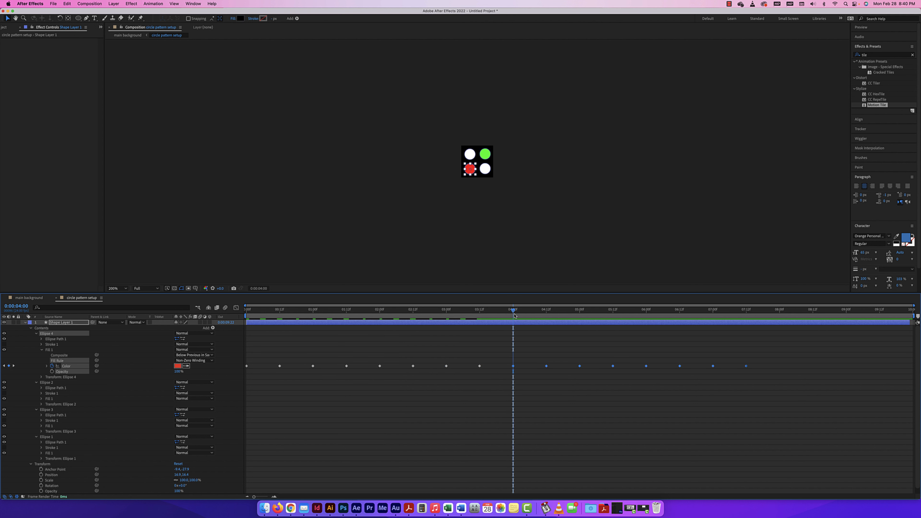
key("super+v")
Step: Copy the last four color keyframes of Ellipse 4 to 0:00:08:00 and return to the start of the timeline
left_click_drag(756, 367, 641, 371)
left_click_drag(514, 312, 779, 322)
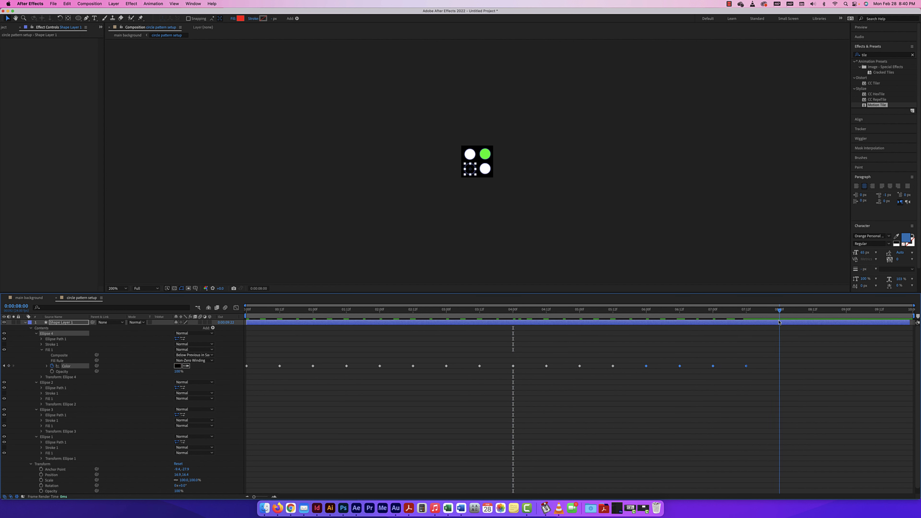
key("super+v")
key("Home")
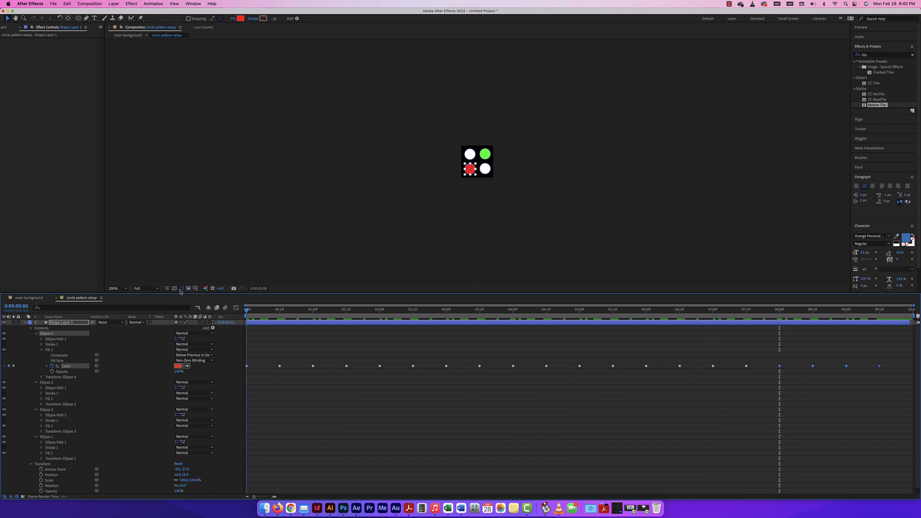
Step: Preview the blinking red circle and paste a closing red color keyframe for Ellipse 4 at 0:00:09:23
key("space")
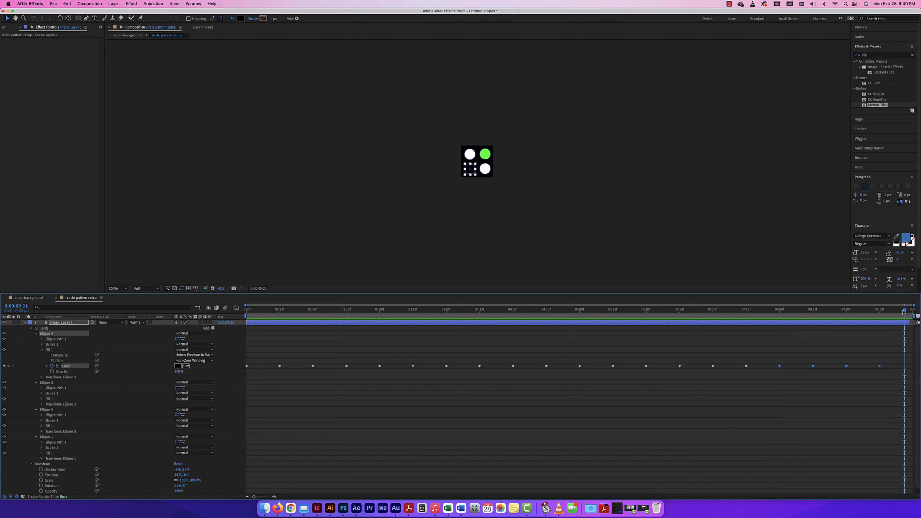
left_click_drag(912, 311, 912, 311)
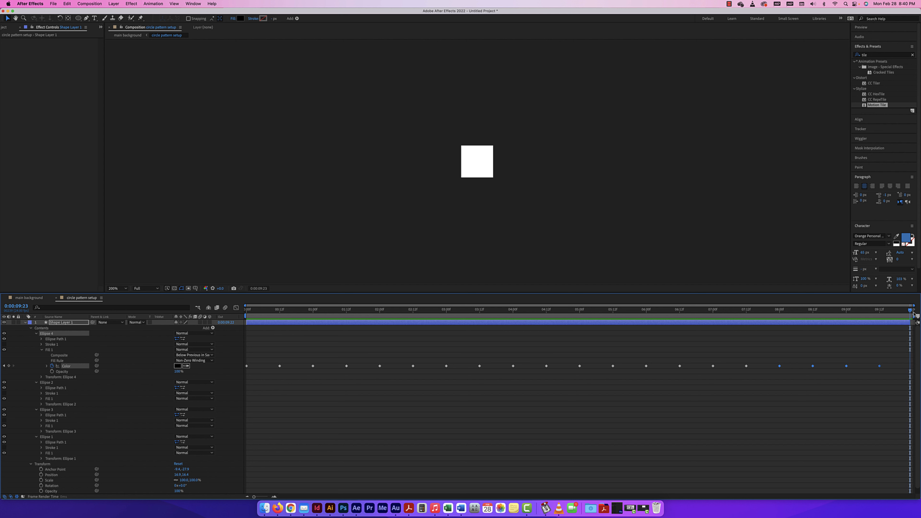
key("super+v")
left_click(892, 377)
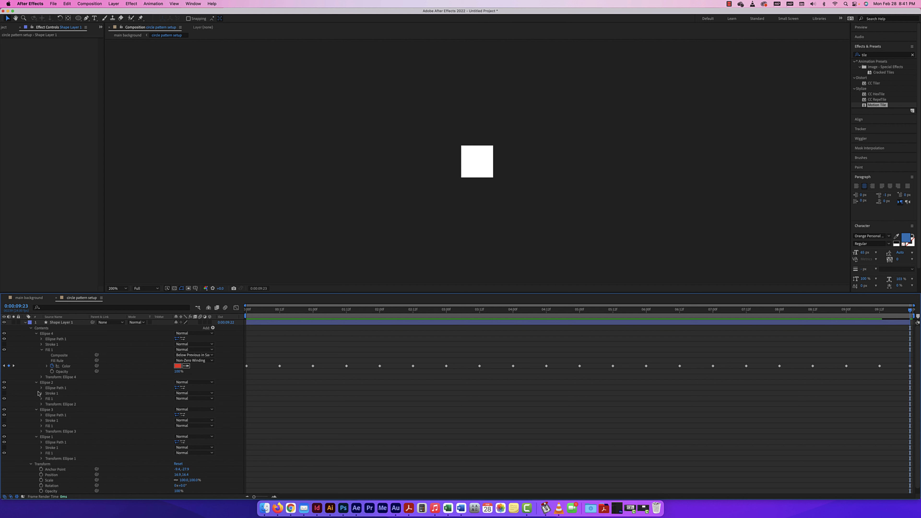
Step: Keyframe Ellipse 2's fill color as white at the start of the timeline and black at 0:00:00:12
left_click(41, 399)
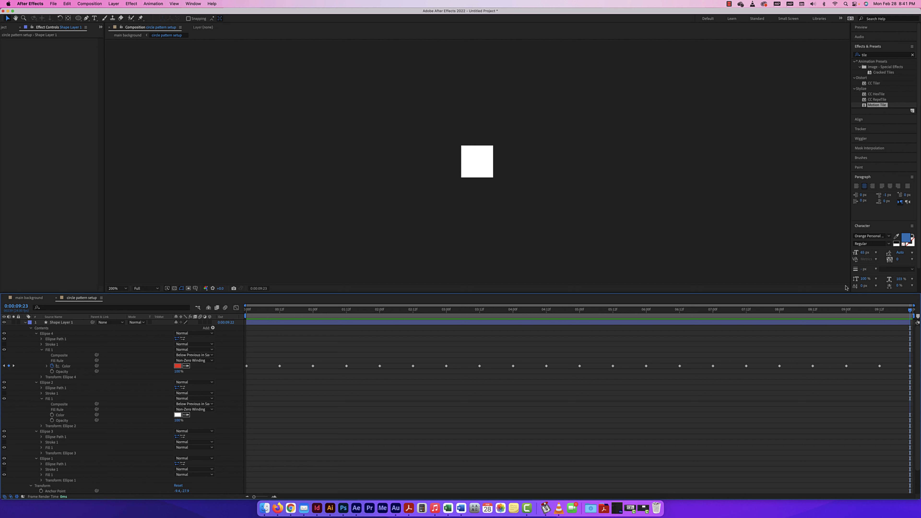
left_click_drag(911, 311, 251, 369)
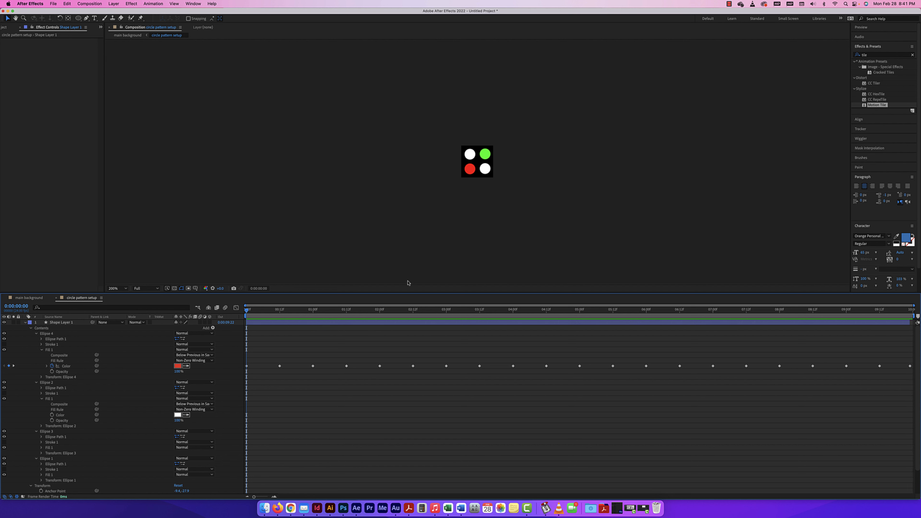
left_click(52, 415)
left_click_drag(246, 311, 279, 310)
left_click(186, 415)
left_click_drag(290, 412, 241, 421)
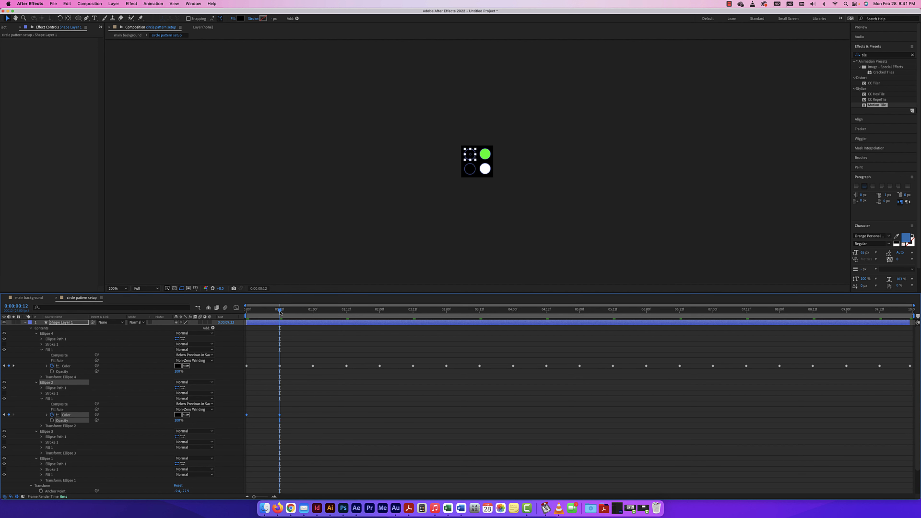
Step: Repeat Ellipse 2's white and black color keyframes every 12 frames from 0:00:01:00 through 0:00:07:12
left_click_drag(280, 311, 313, 311)
key("super+v")
key("space")
left_click_drag(313, 311, 379, 311)
left_click_drag(358, 410, 243, 421)
key("super+v")
key("super+v")
left_click_drag(380, 311, 646, 311)
key("super+v")
left_click_drag(646, 311, 246, 311)
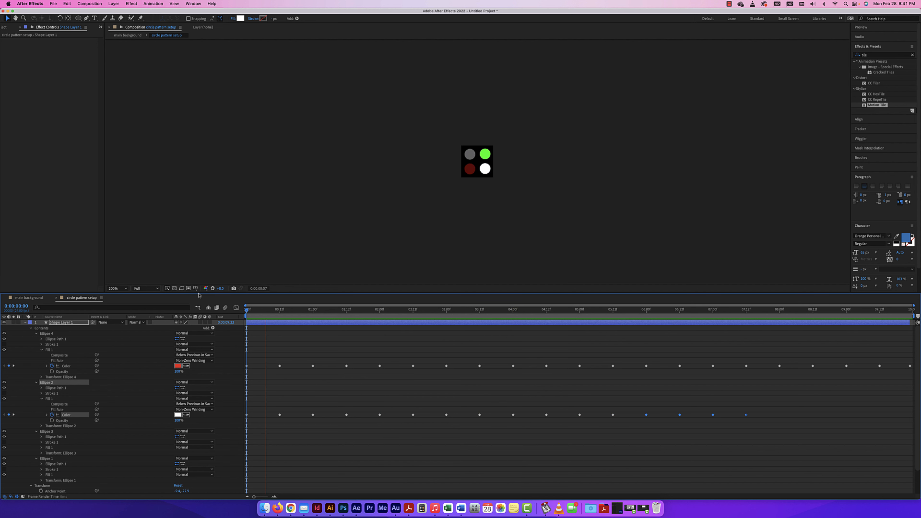
Step: Preview the blinking from the start and copy Ellipse 2's last four color keyframes to 0:00:08:00
key("space")
left_click_drag(761, 408, 641, 422)
left_click_drag(621, 311, 780, 311)
key("super+v")
Step: Shift all of Ellipse 2's color keyframes three frames later and preview the offset blinking from the start
left_click_drag(885, 406, 240, 435)
key("alt+Right")
key("alt+Right")
key("alt+Right")
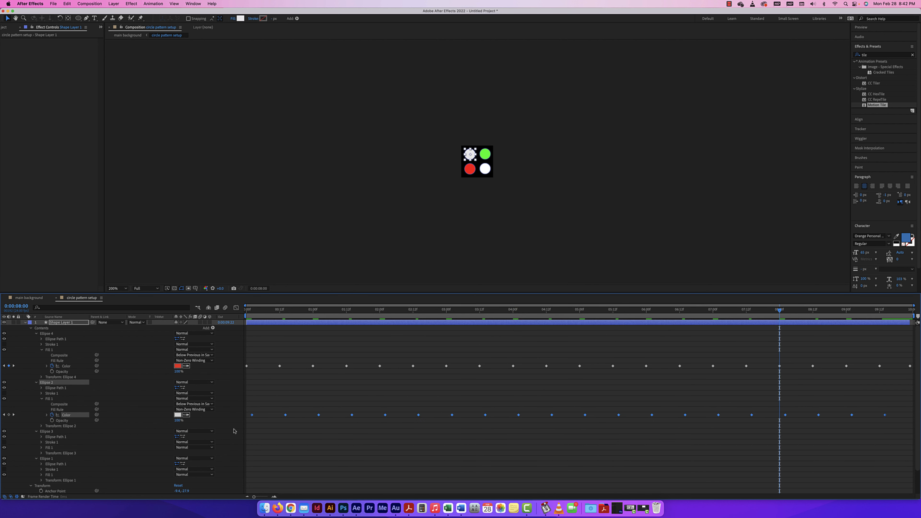
left_click_drag(780, 311, 225, 308)
key("space")
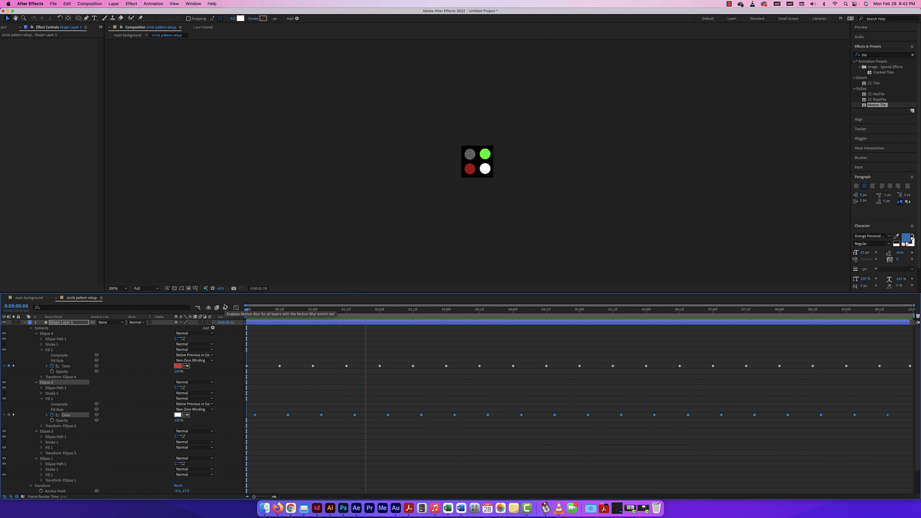
key("space")
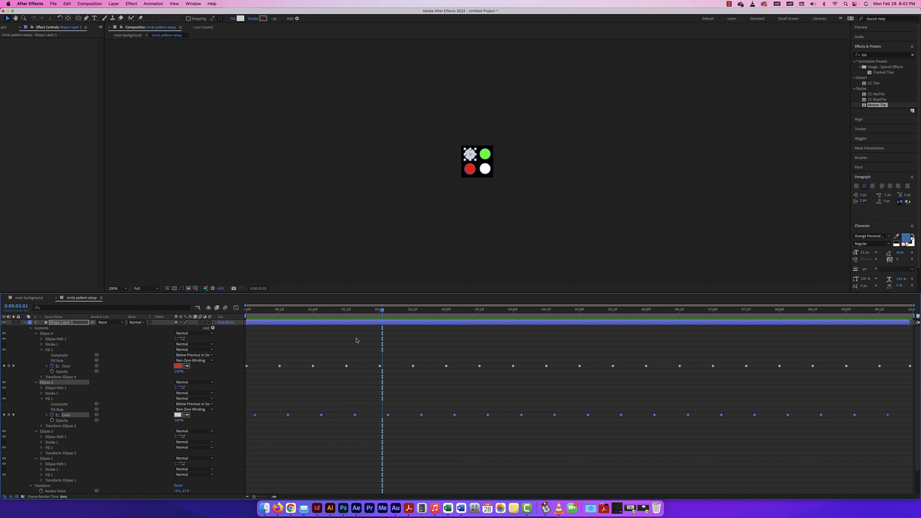
Step: Copy Ellipse 2's color keyframes to Ellipse 3's fill color, starting at frame 6, and preview the three blinking circles
left_click_drag(253, 406, 809, 419)
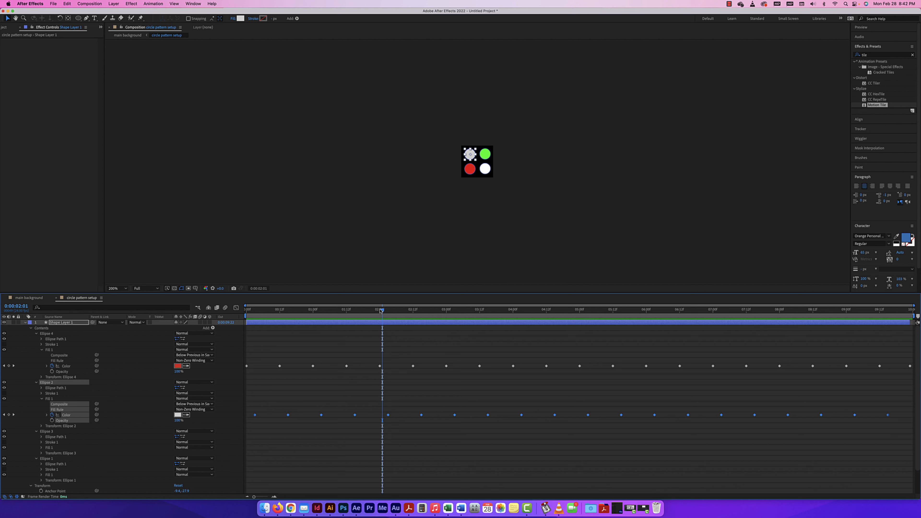
left_click_drag(381, 310, 247, 311)
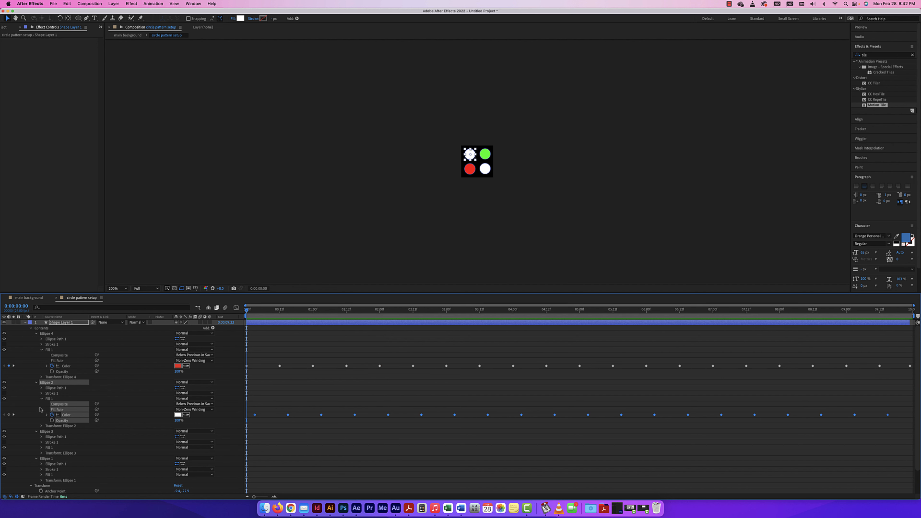
left_click(42, 350)
left_click(41, 377)
left_click(41, 404)
left_click(41, 377)
left_click(66, 393)
key("super+c")
key("super+v")
key("space")
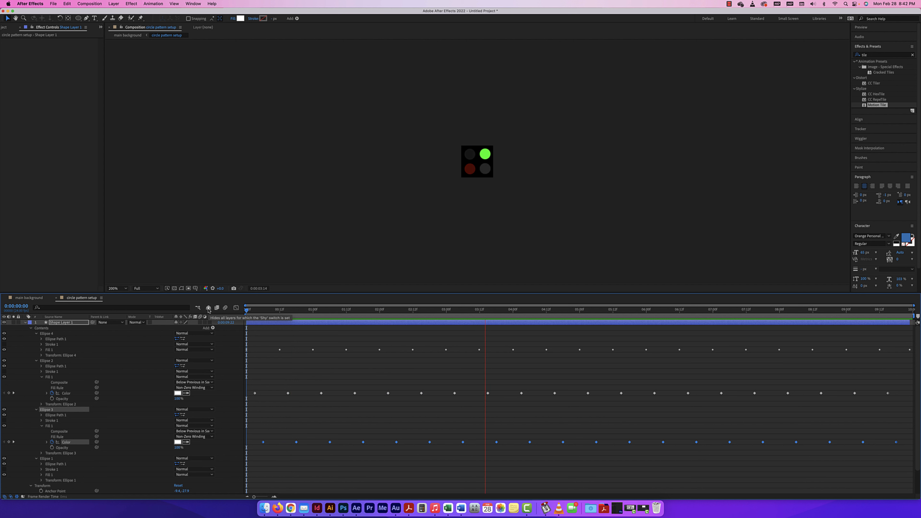
key("space")
left_click(249, 385)
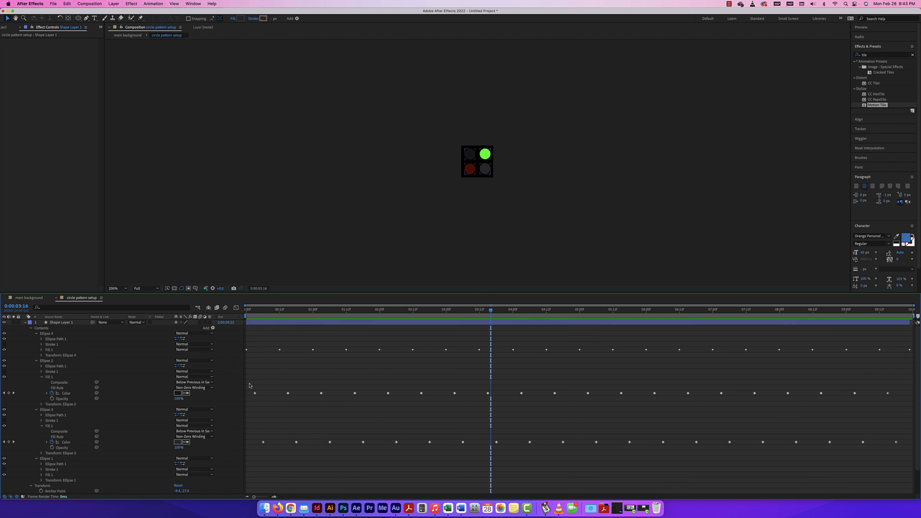
left_click_drag(249, 385, 278, 402)
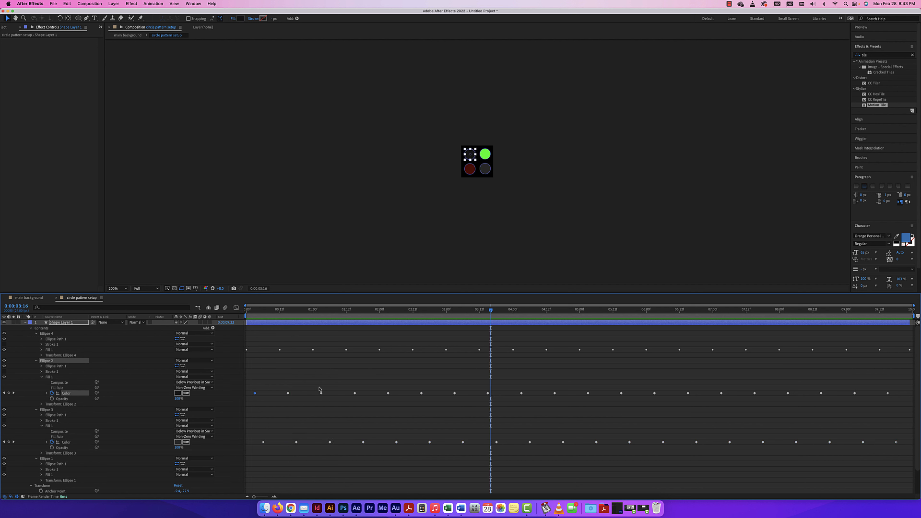
left_click_drag(258, 434, 333, 454)
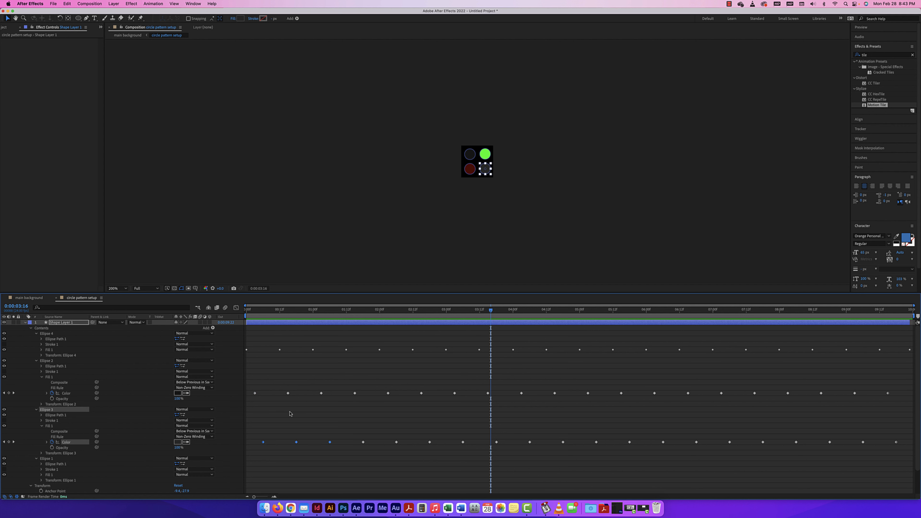
left_click_drag(251, 388, 866, 399)
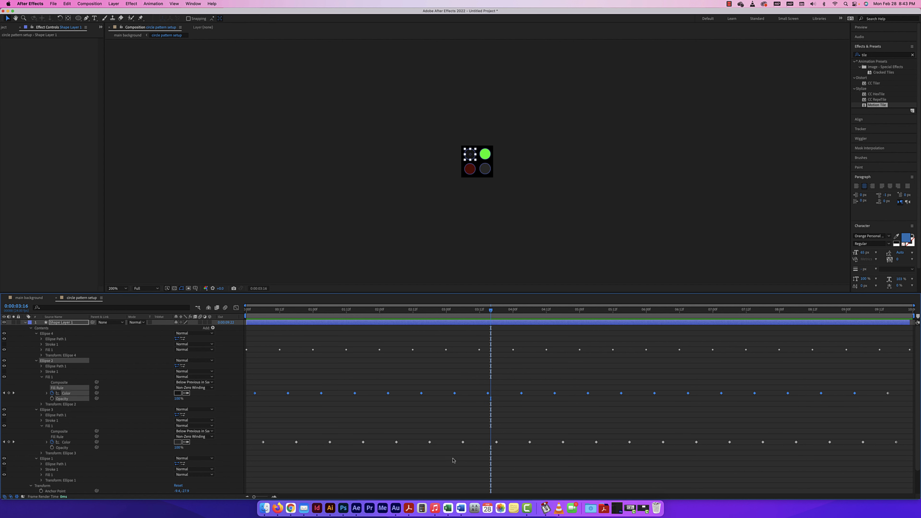
left_click(77, 443)
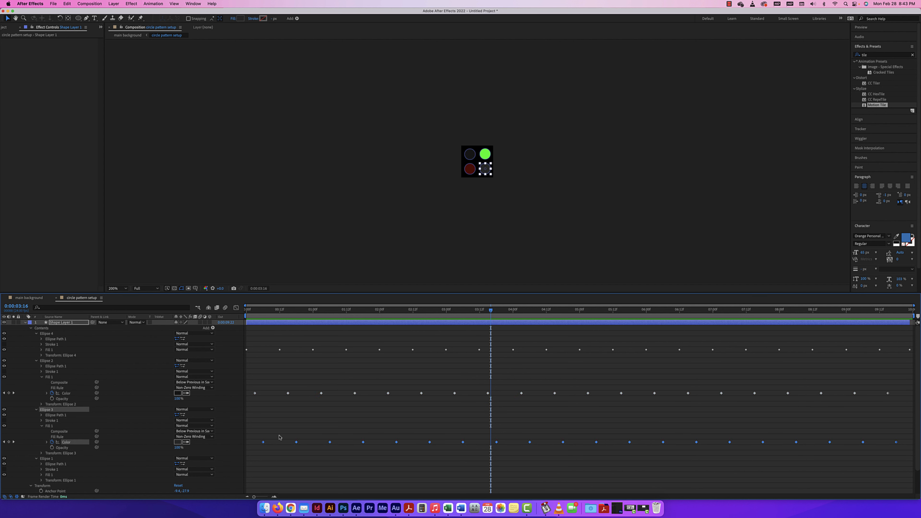
Step: Keyframe Ellipse 1's fill color alternating between green and black every 12 frames, from the timeline start through 0:00:09:12
scroll(316, 394, "down", 3)
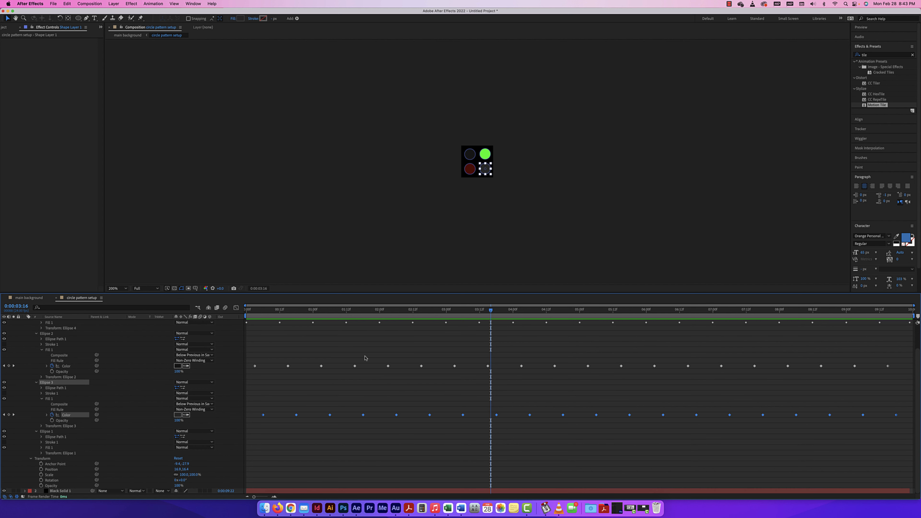
left_click_drag(491, 311, 220, 317)
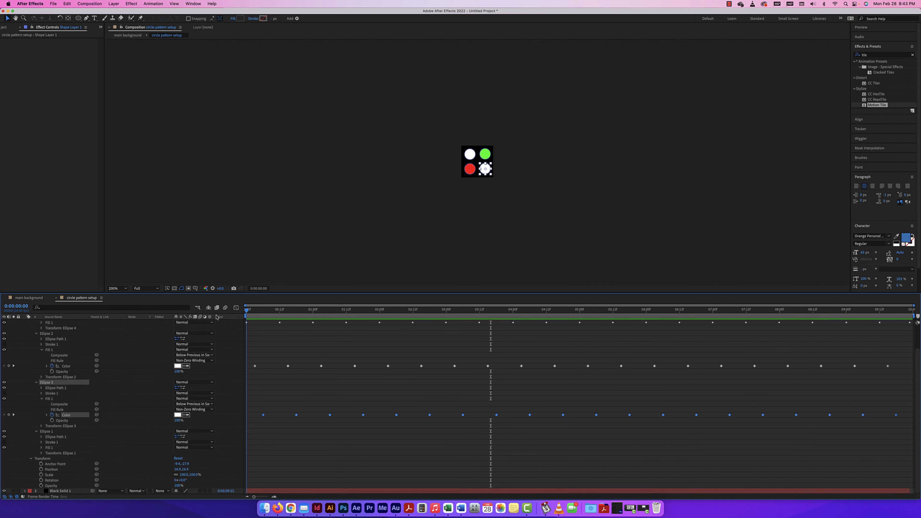
left_click(41, 450)
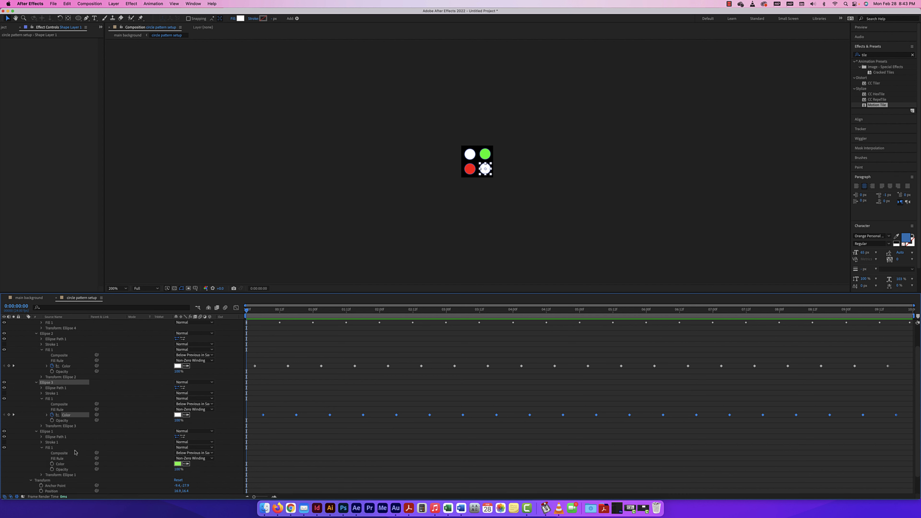
left_click(178, 464)
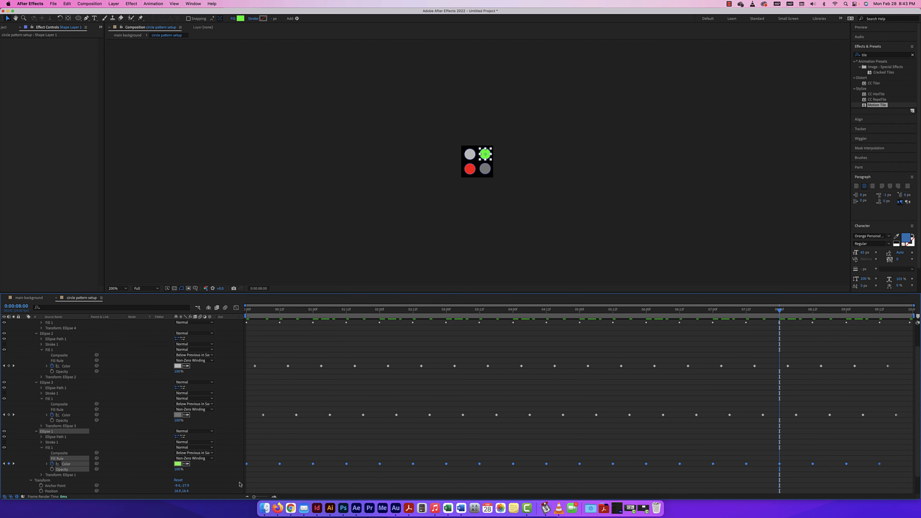
Step: Shift all of Ellipse 1's color keyframes nine frames later and preview the four circles blinking from the start
left_click_drag(247, 464, 272, 464)
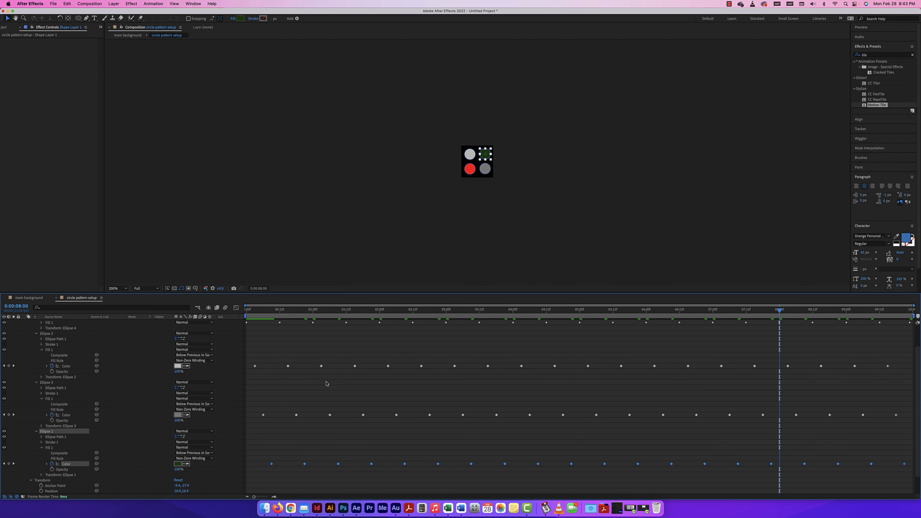
left_click_drag(780, 311, 247, 311)
key("space")
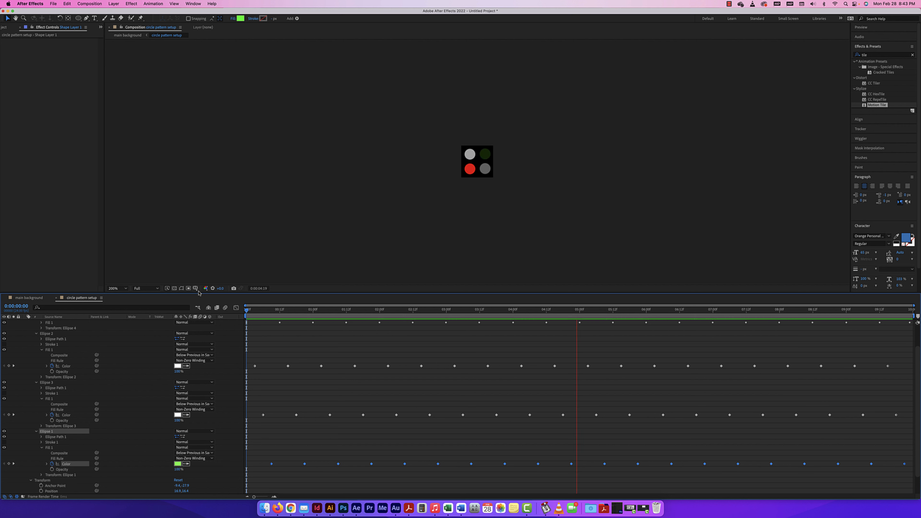
key("space")
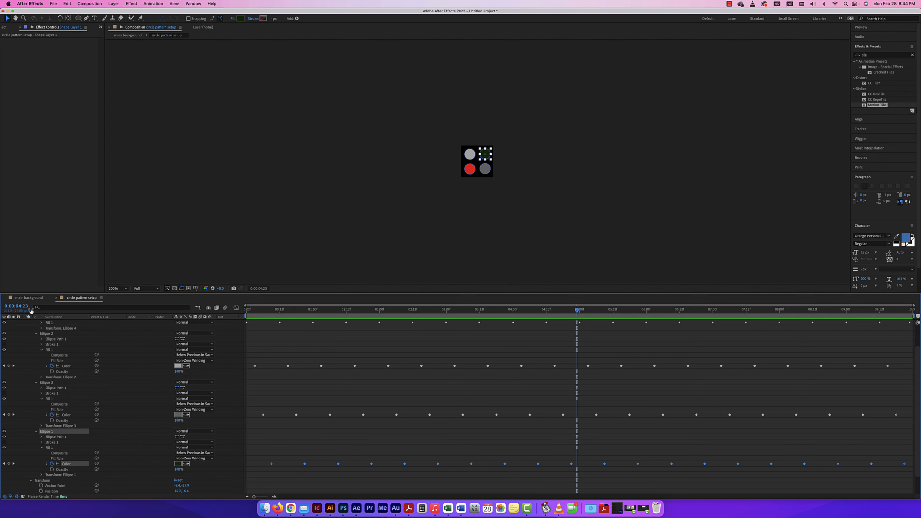
Step: Switch to the main background composition and preview the tiled blinking pattern from the start
left_click(29, 297)
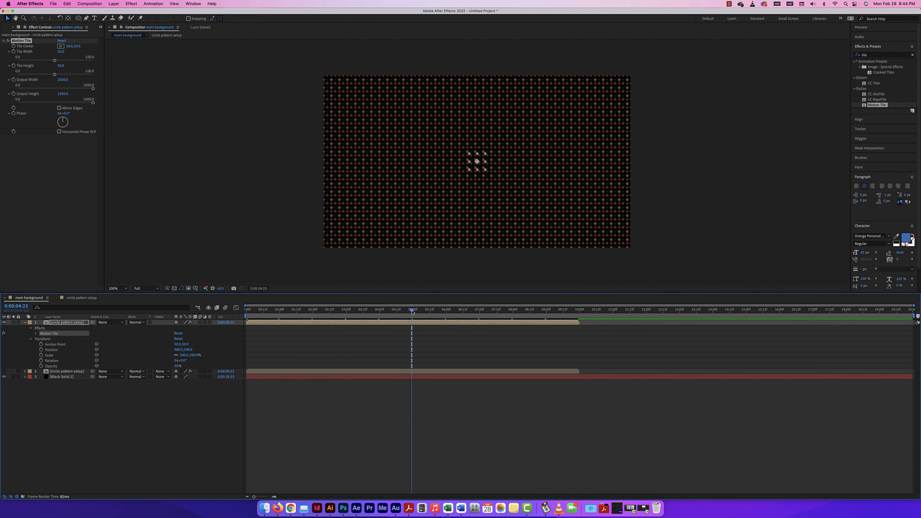
left_click_drag(412, 312, 247, 312)
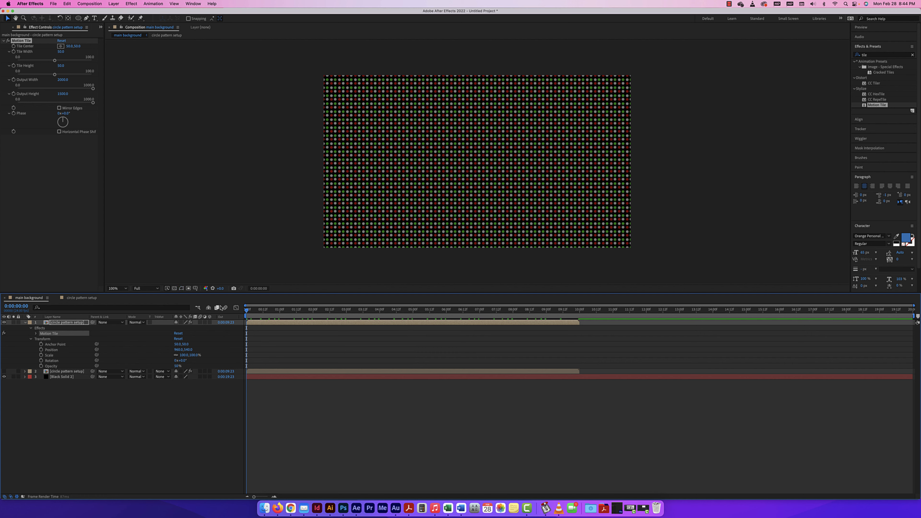
key("space")
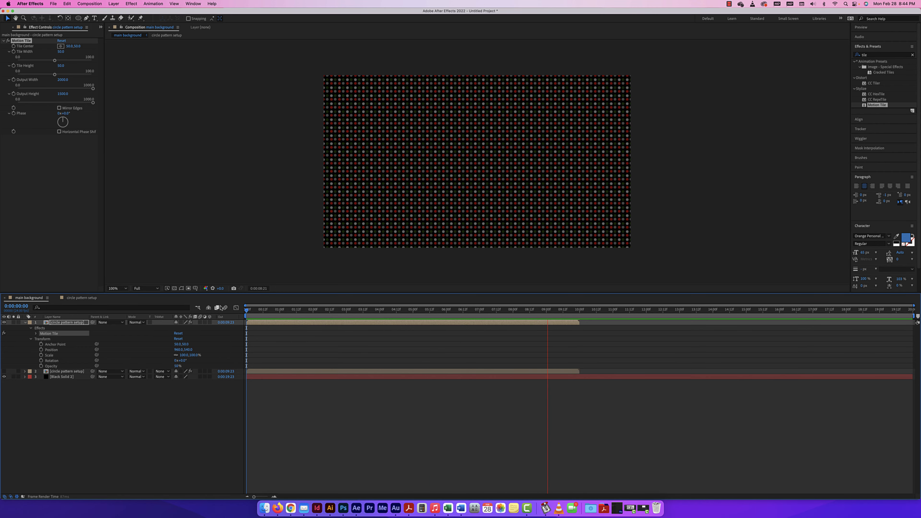
key("space")
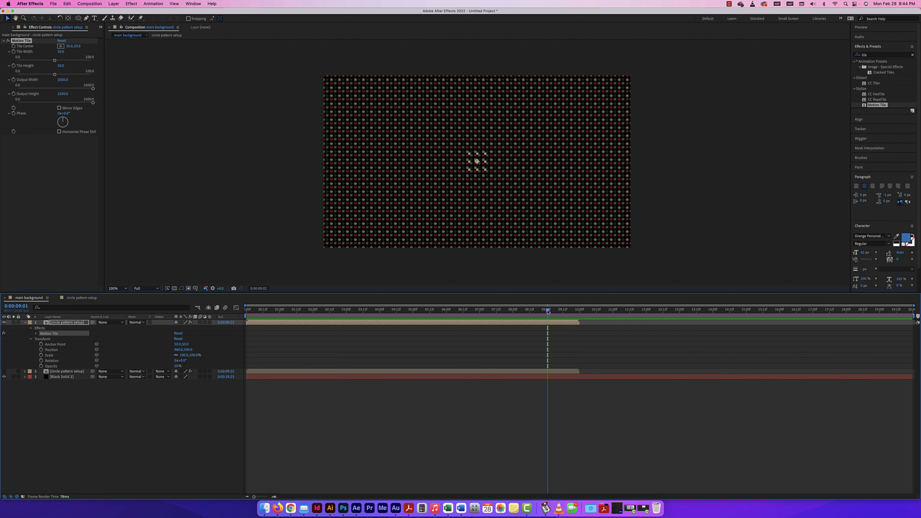
Step: Lower the opacity of the visible circle pattern setup layer to 24% and preview the dimmed pattern from the start
left_click_drag(548, 310, 404, 311)
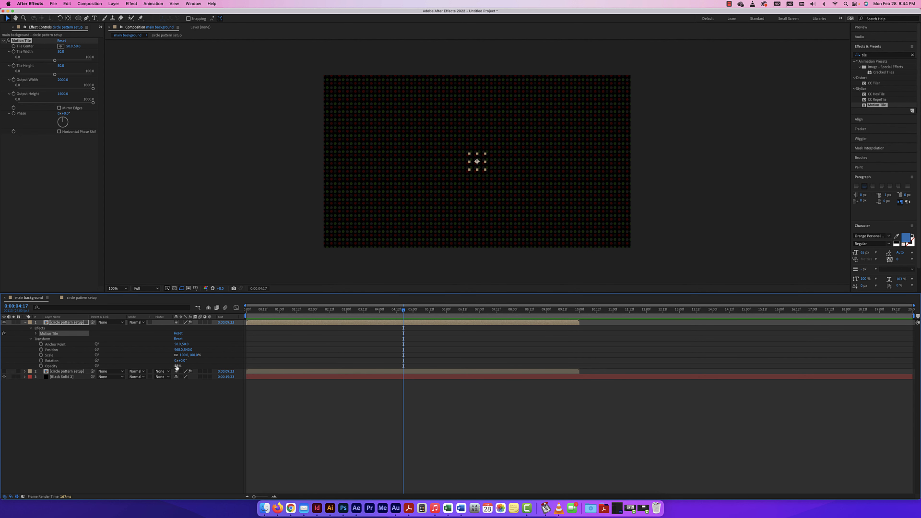
left_click_drag(178, 366, 167, 366)
left_click_drag(405, 312, 248, 311)
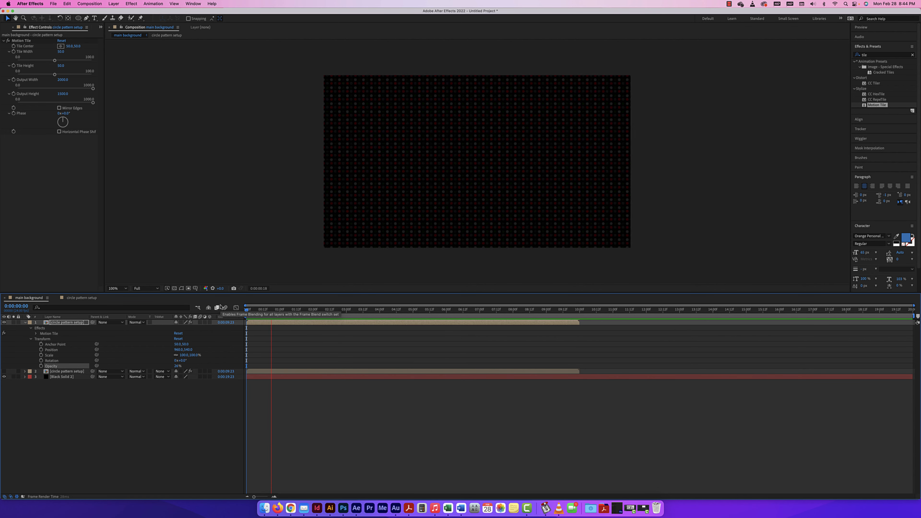
key("space")
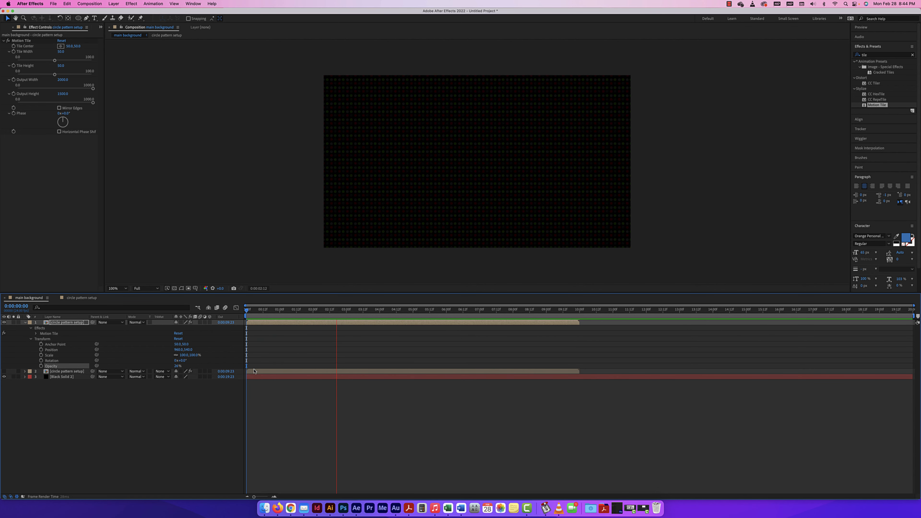
left_click_drag(175, 366, 178, 366)
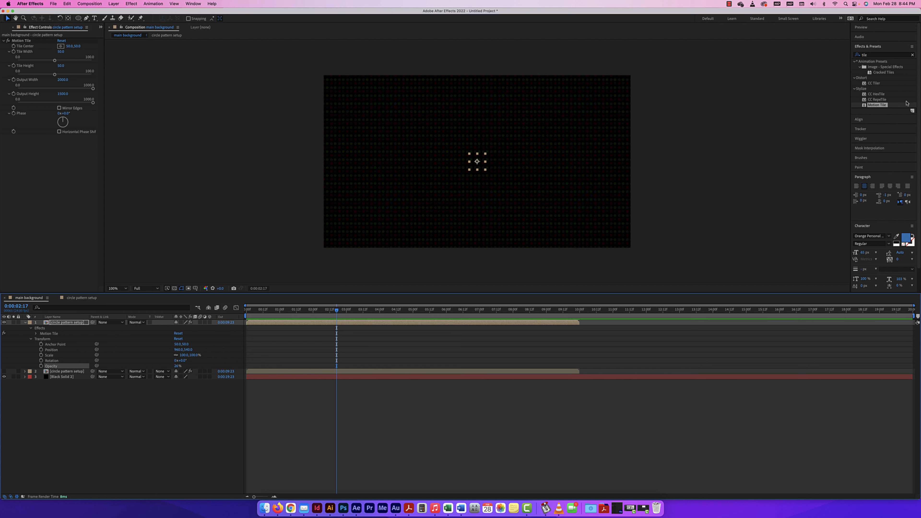
Step: Find the Gaussian Blur effect and apply it to the visible circle pattern setup layer, then collapse its Motion Tile settings
left_click(878, 55)
key("BackSpace")
key("BackSpace")
key("BackSpace")
key("BackSpace")
type("b")
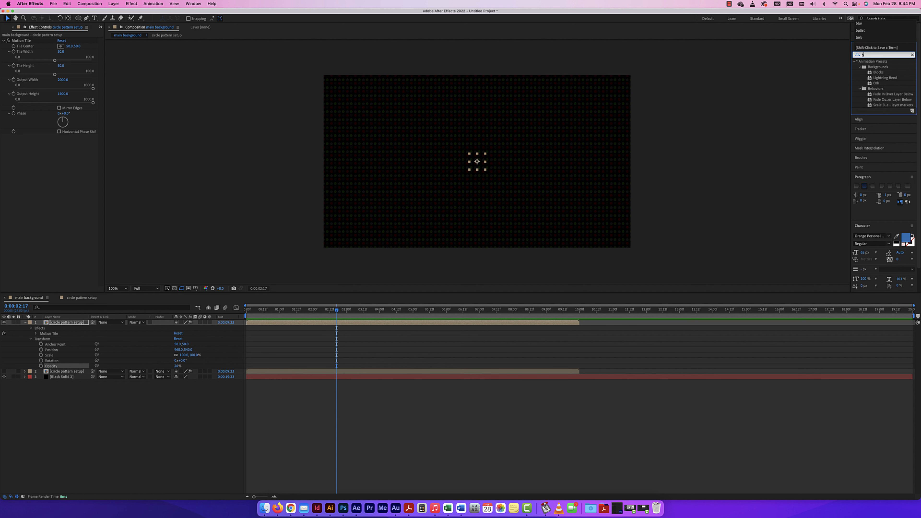
type("lur")
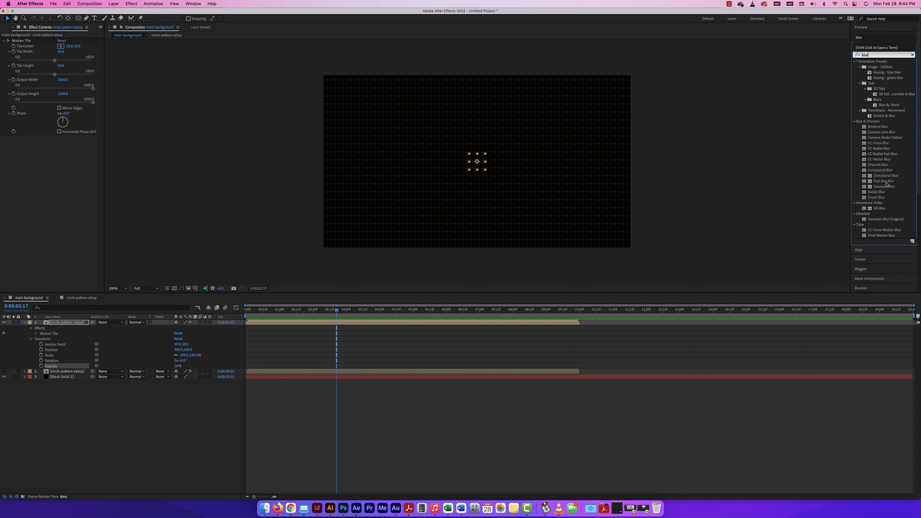
left_click_drag(885, 189, 54, 341)
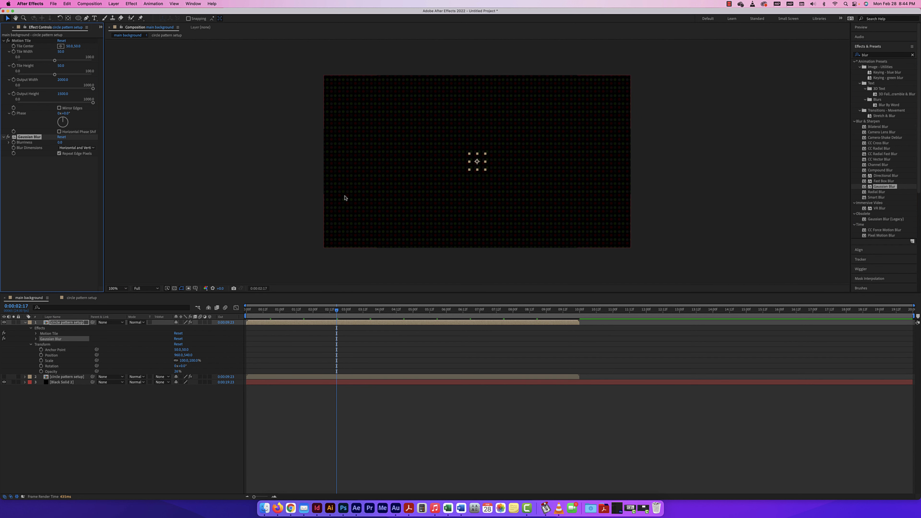
left_click(3, 40)
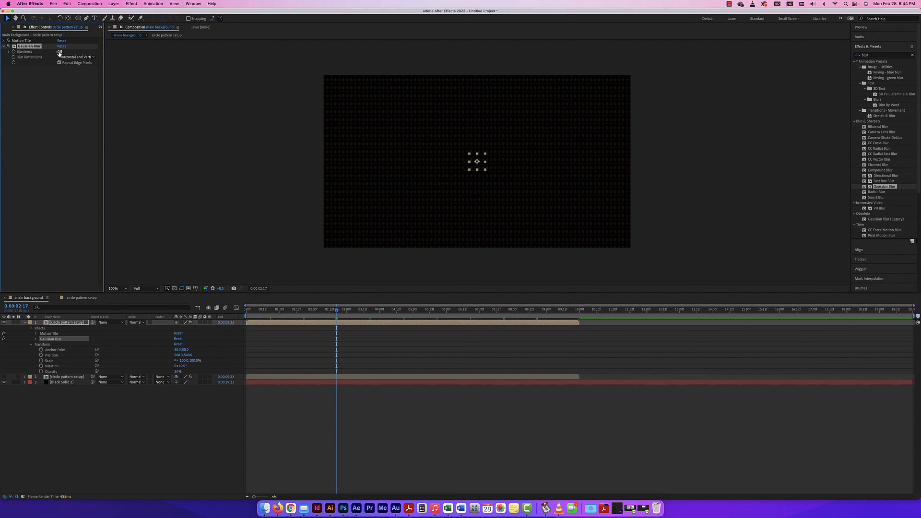
Step: Increase the Gaussian Blur's blurriness until the circles' edges blend softly into one another, checking the pattern up close
left_click_drag(60, 52, 80, 52)
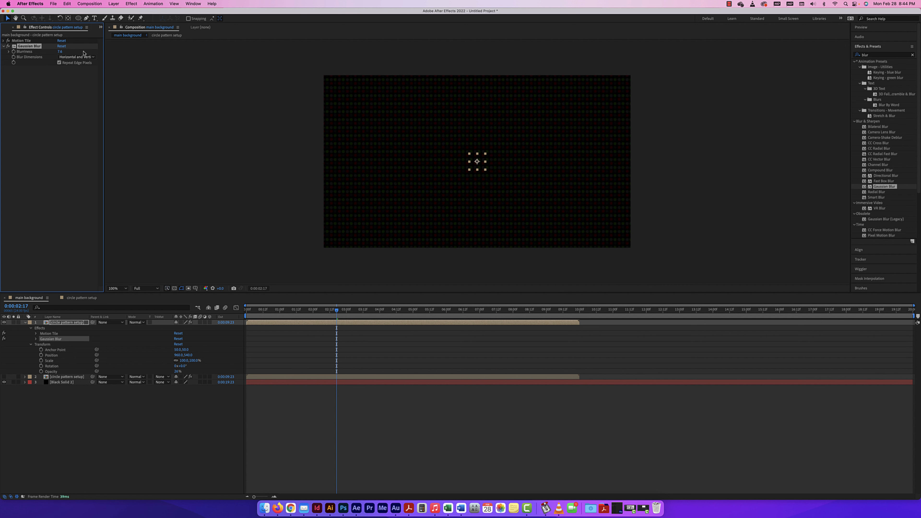
scroll(477, 161, "up", 2)
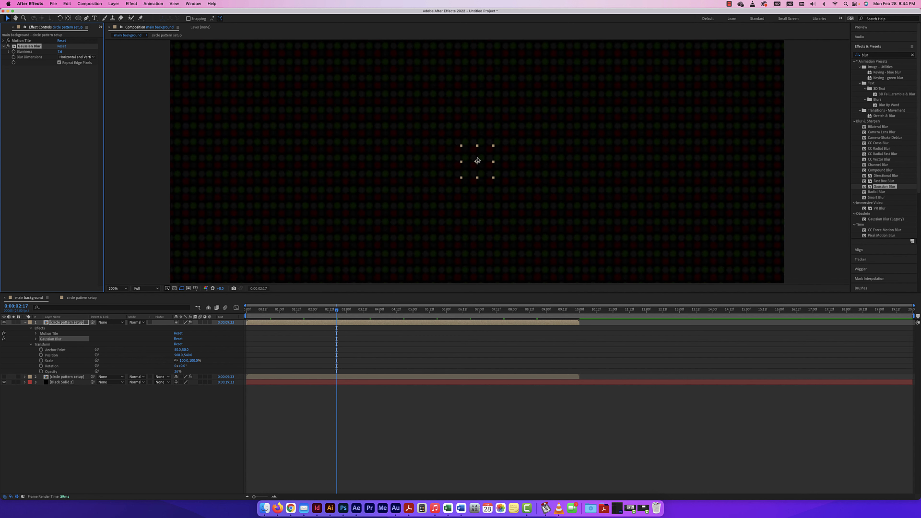
scroll(477, 161, "up", 4)
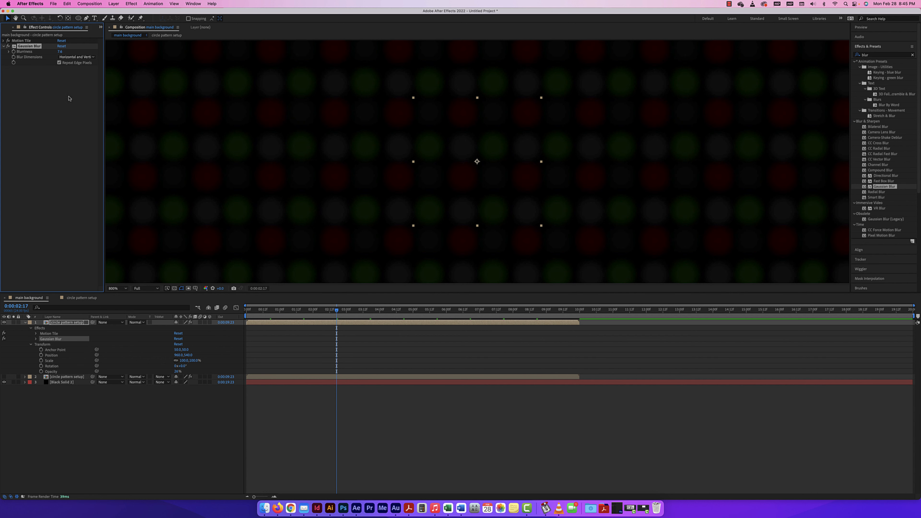
left_click_drag(60, 51, 86, 53)
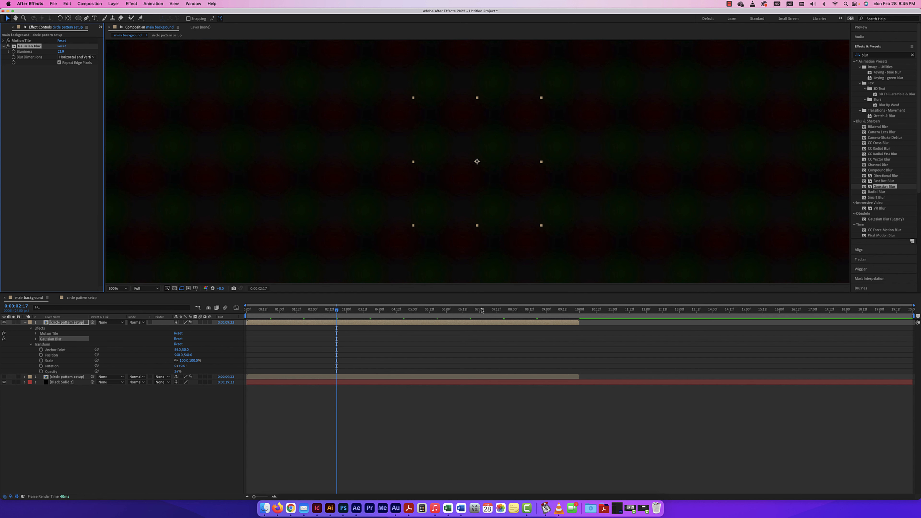
key("comma")
key("comma")
key("comma")
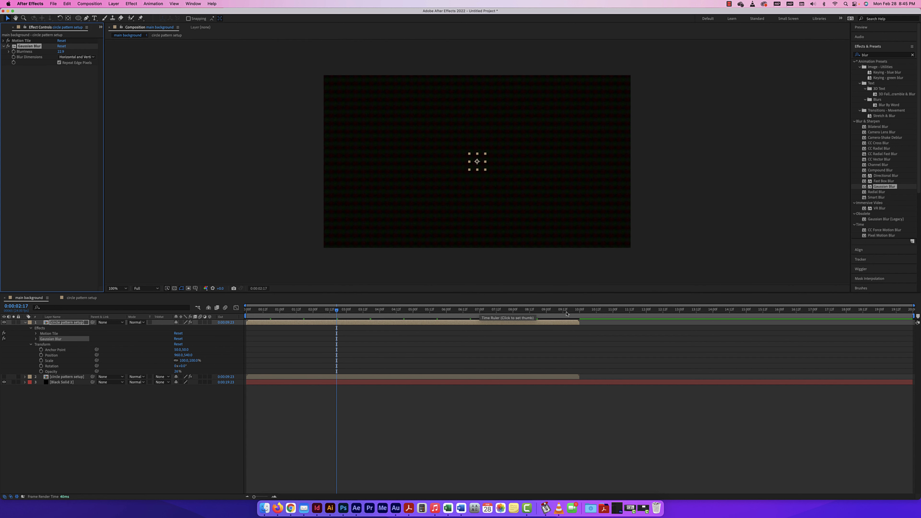
Step: Raise the opacity of the blurred circle pattern setup layer and preview the brighter pattern from the start
left_click(438, 268)
left_click_drag(177, 371, 198, 370)
left_click_drag(337, 310, 218, 311)
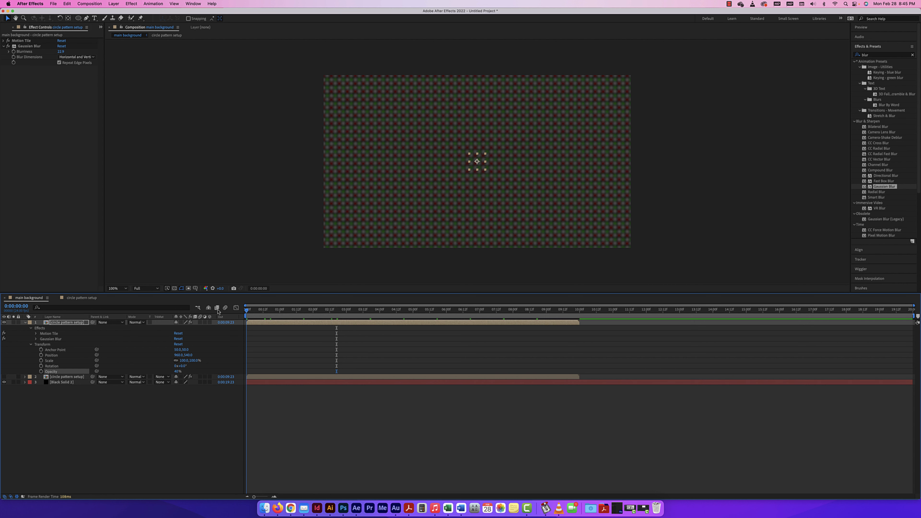
key("space")
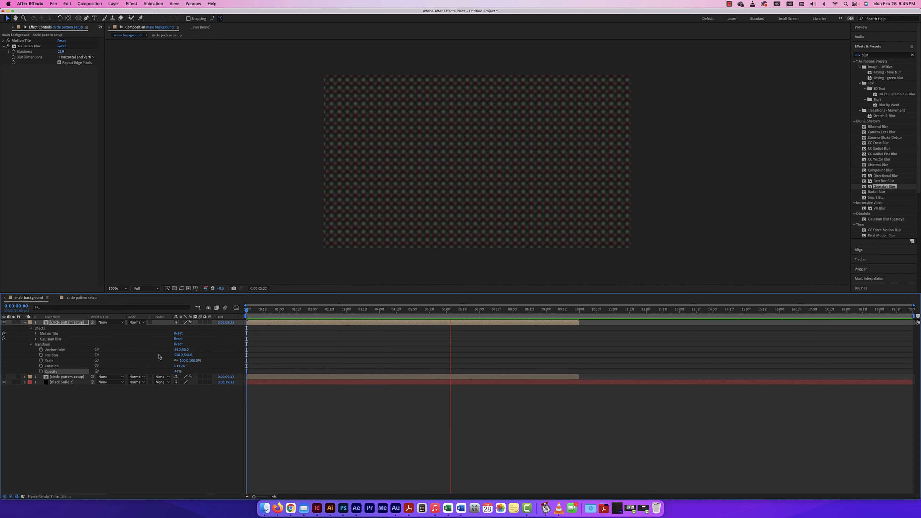
Step: Lower the blurred layer's opacity to about 19% and preview the dimmed pattern from near the start
key("space")
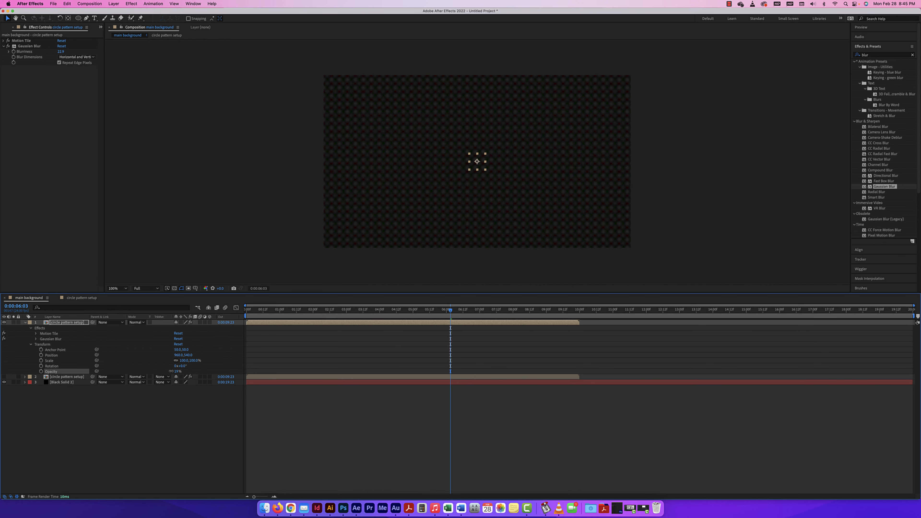
left_click_drag(450, 310, 264, 312)
key("space")
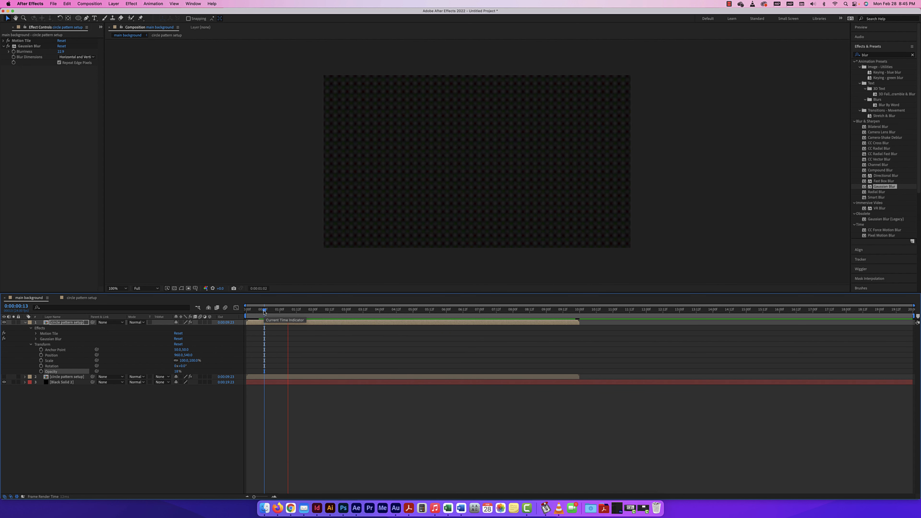